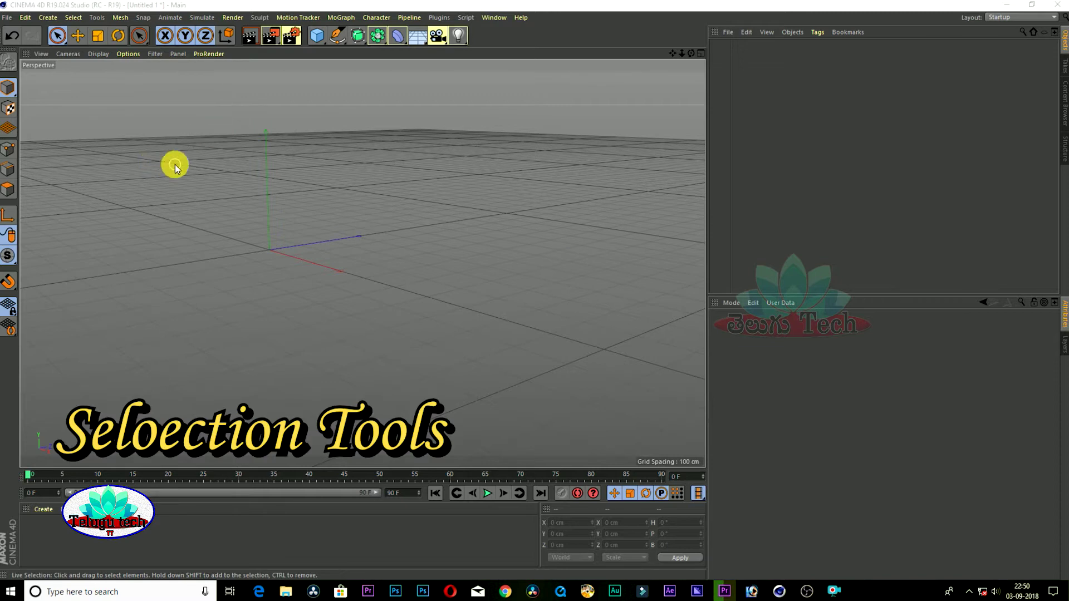
Step: Show the selection tools flyout listing Live, Rectangle, Lasso and Polygon Selection
{"action": "left_click", "coordinate": [62, 41]}
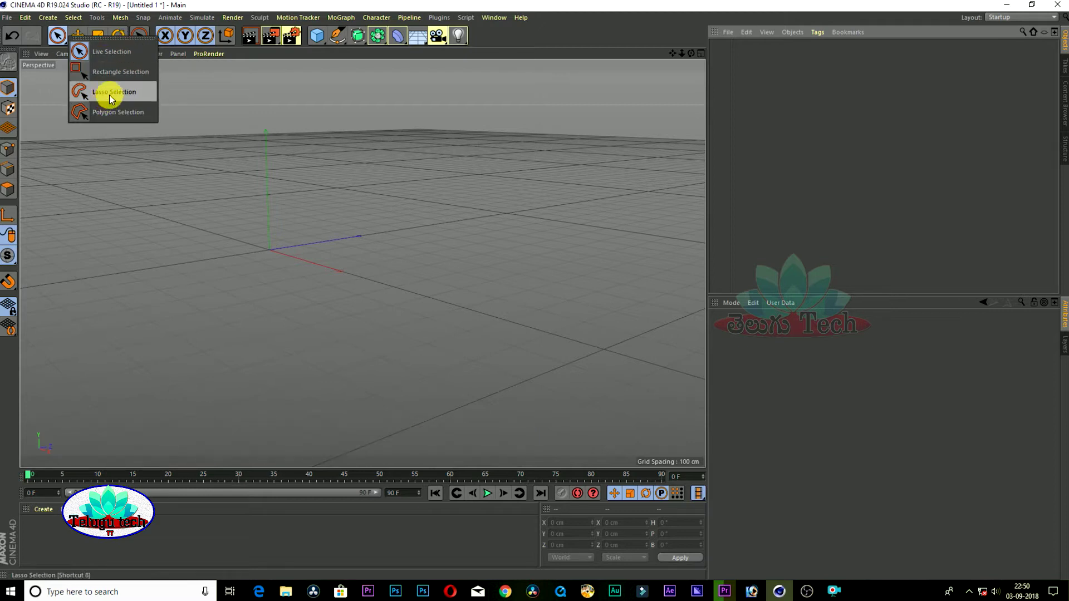
Step: With Live Selection active, add a cube and copy it into four spaced cubes, Cube through Cube.3
{"action": "left_click", "coordinate": [113, 62]}
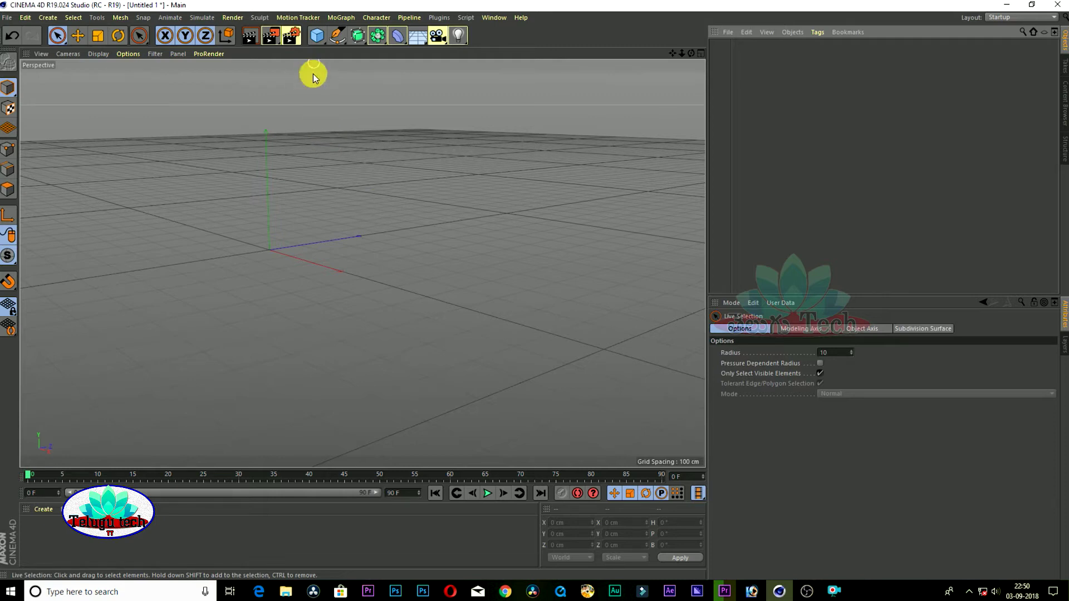
{"action": "left_click", "coordinate": [319, 39]}
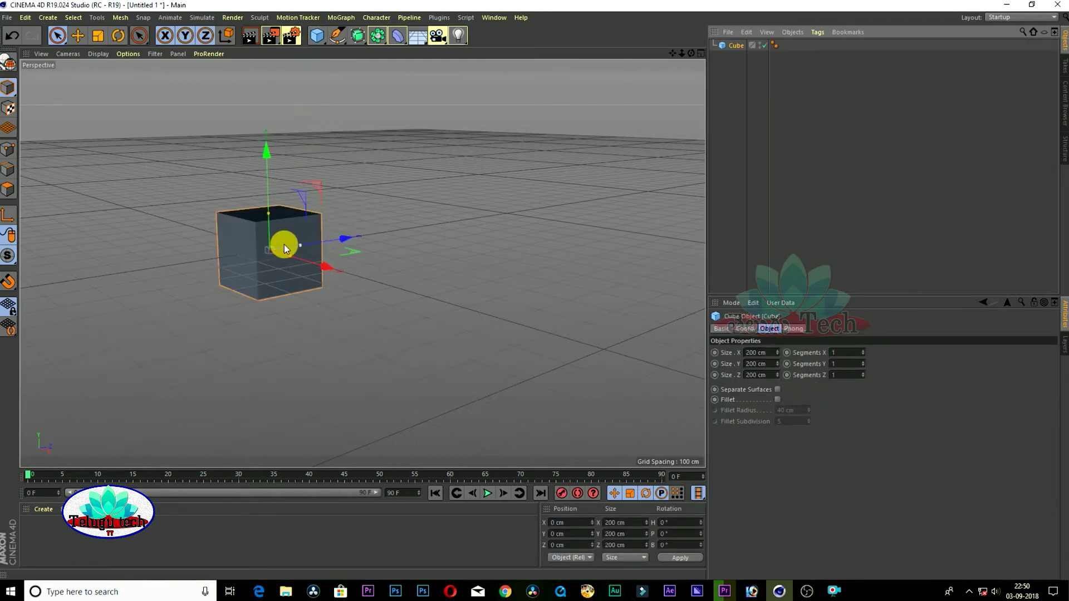
{"action": "left_click_drag", "start_coordinate": [330, 265], "coordinate": [291, 238]}
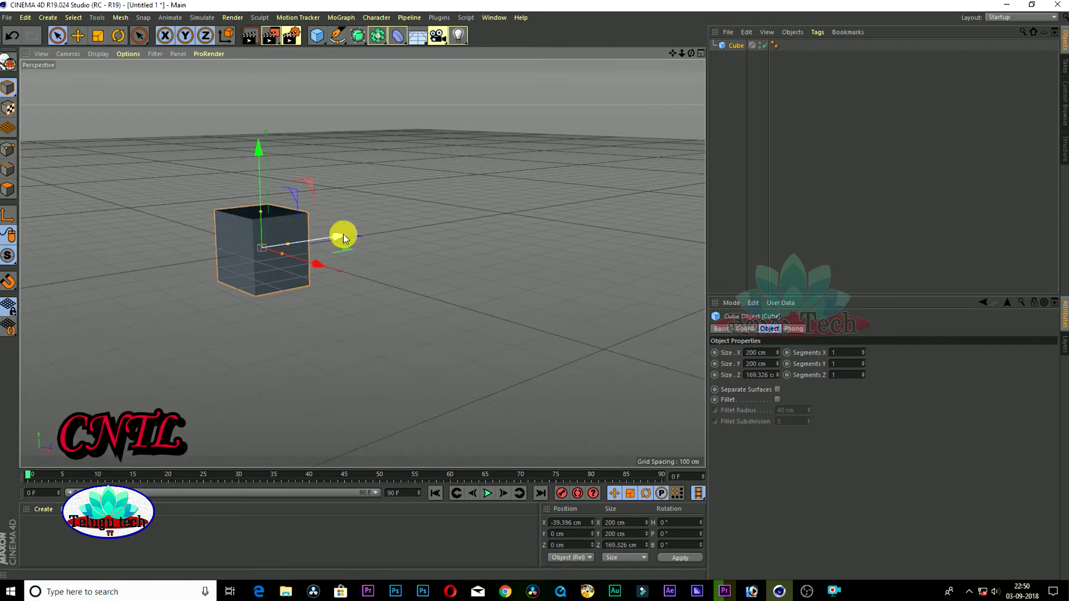
{"action": "left_click_drag", "start_coordinate": [342, 236], "coordinate": [427, 219], "text": "ctrl"}
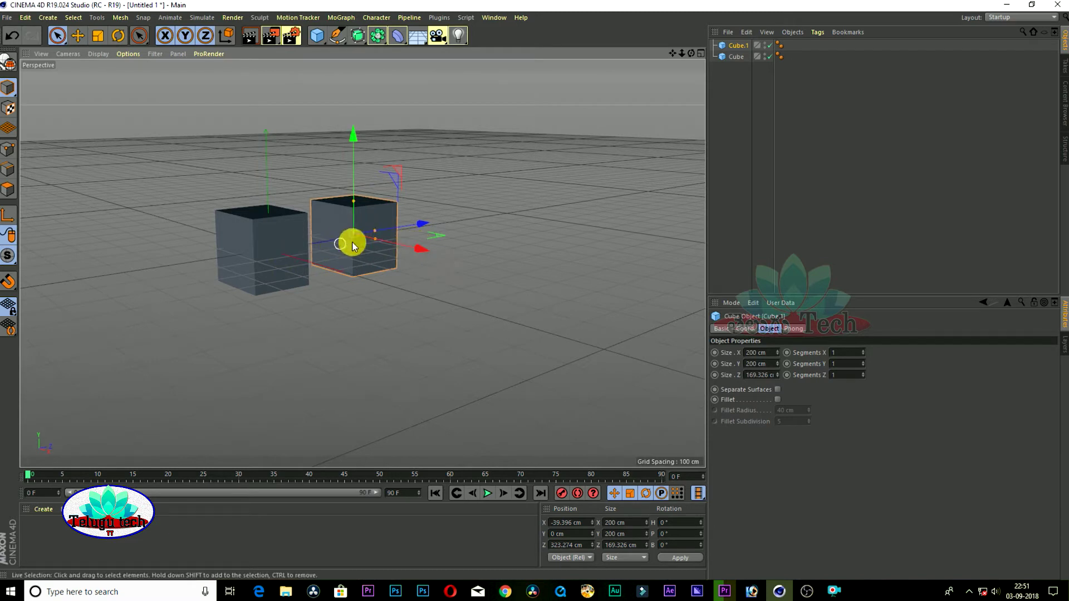
{"action": "left_click", "coordinate": [291, 240], "text": "shift"}
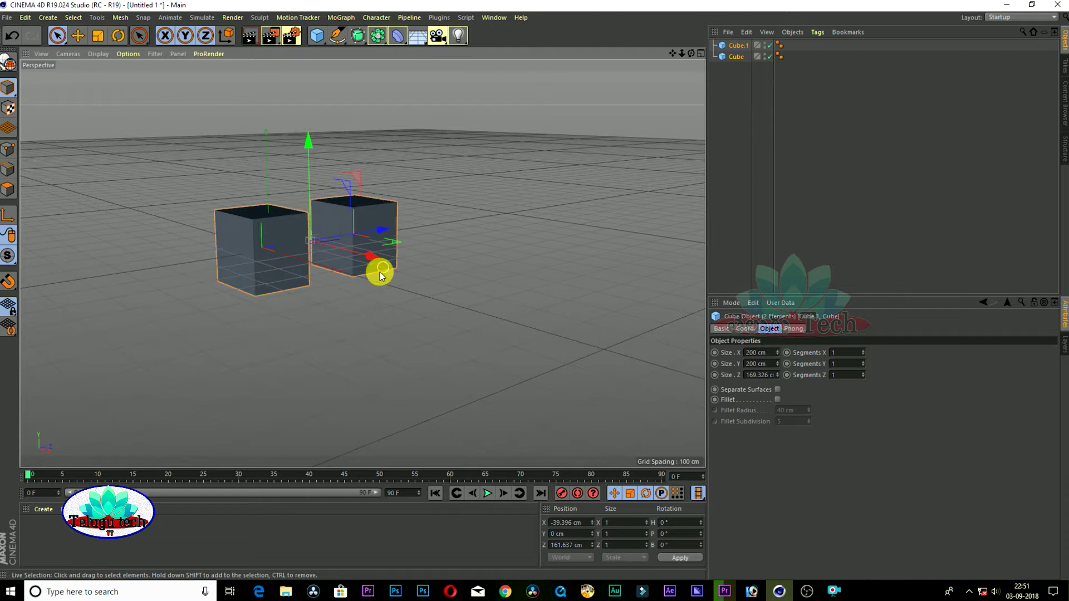
{"action": "left_click_drag", "start_coordinate": [372, 270], "coordinate": [483, 322], "text": "ctrl"}
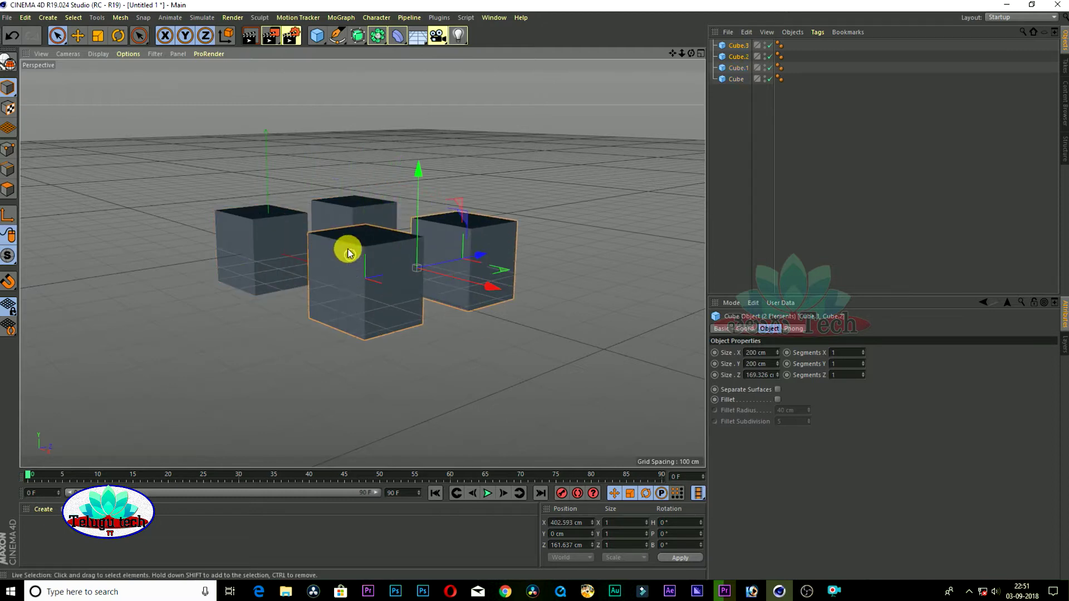
Step: Deselect all, switch to Rectangle Selection, and box-select the front, right and left cubes
{"action": "left_click", "coordinate": [228, 137]}
{"action": "left_click", "coordinate": [65, 44]}
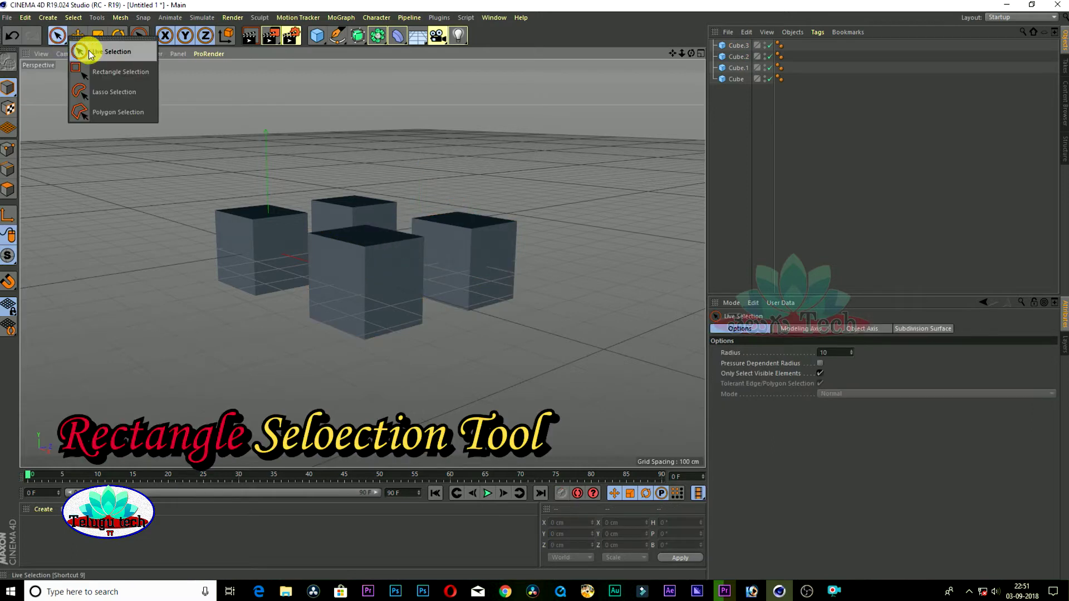
{"action": "left_click", "coordinate": [105, 68]}
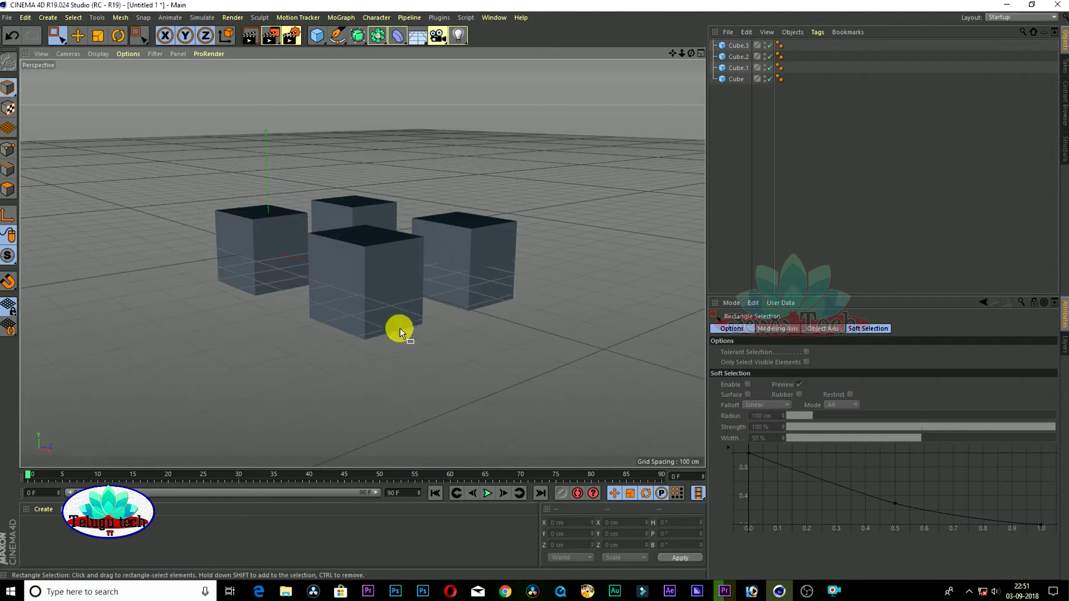
{"action": "left_click_drag", "start_coordinate": [403, 374], "coordinate": [513, 267]}
{"action": "left_click_drag", "start_coordinate": [383, 372], "coordinate": [585, 272]}
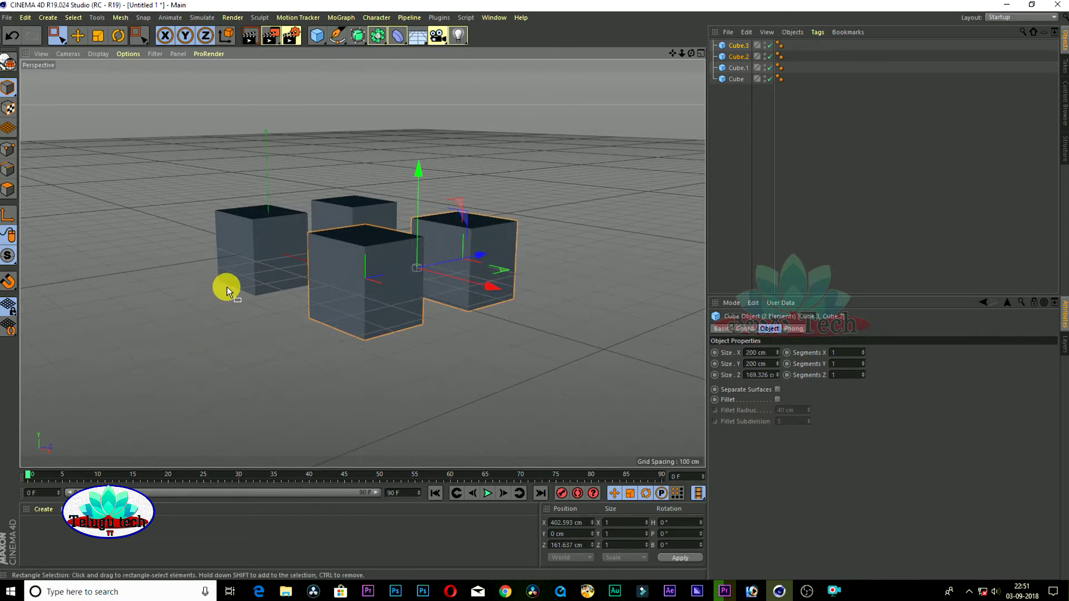
{"action": "left_click_drag", "start_coordinate": [200, 390], "coordinate": [514, 271]}
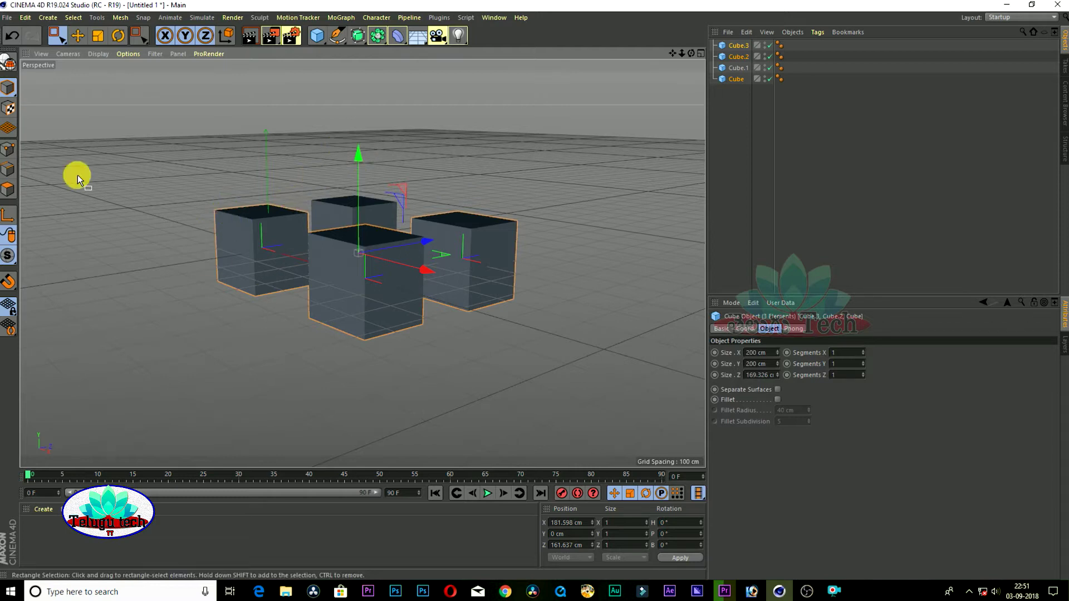
{"action": "left_click_drag", "start_coordinate": [65, 42], "coordinate": [113, 97]}
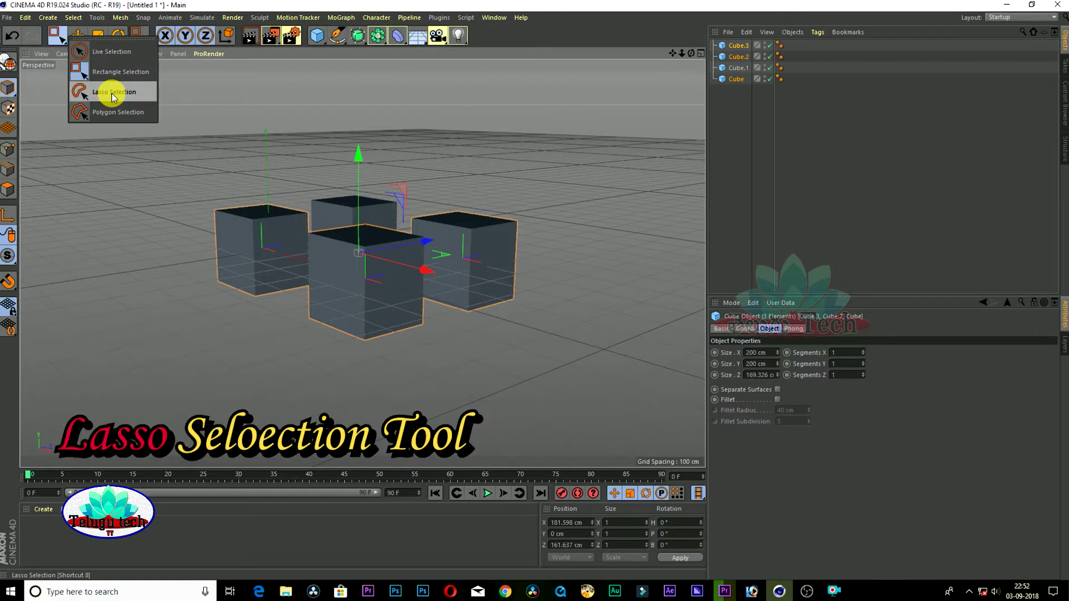
Step: Switch to Lasso Selection, lasso the front and right cubes, then add the left cube
{"action": "left_click", "coordinate": [352, 361]}
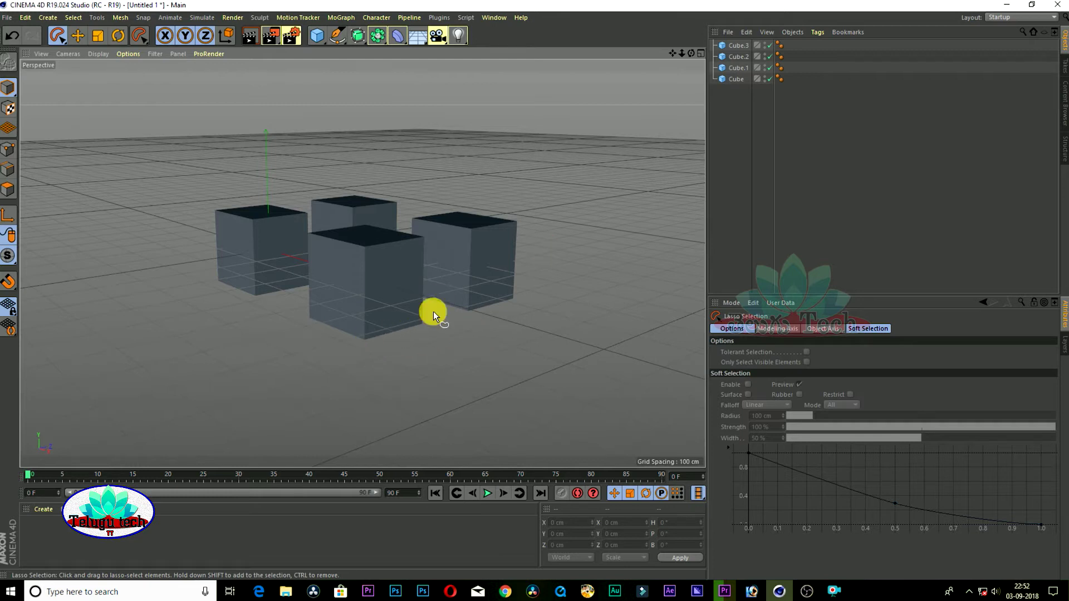
{"action": "mouse_move", "coordinate": [392, 359]}
{"action": "left_mouse_down"}
{"action": "mouse_move", "coordinate": [396, 329]}
{"action": "mouse_move", "coordinate": [542, 263]}
{"action": "mouse_move", "coordinate": [508, 351]}
{"action": "mouse_move", "coordinate": [477, 264]}
{"action": "left_mouse_up"}
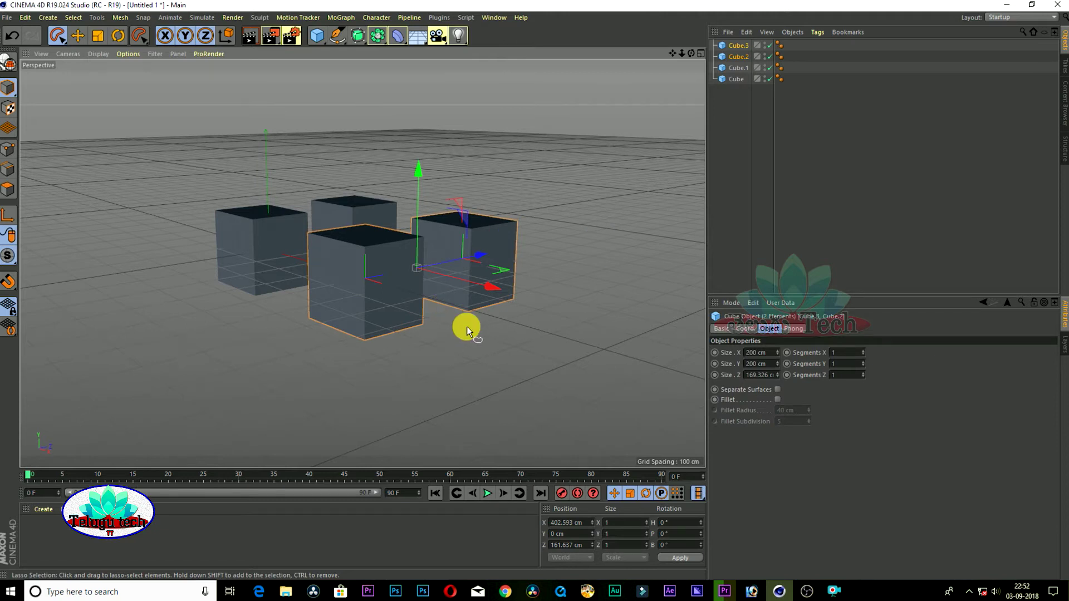
{"action": "mouse_move", "coordinate": [219, 293]}
{"action": "left_mouse_down"}
{"action": "mouse_move", "coordinate": [493, 293]}
{"action": "mouse_move", "coordinate": [484, 287]}
{"action": "left_mouse_up"}
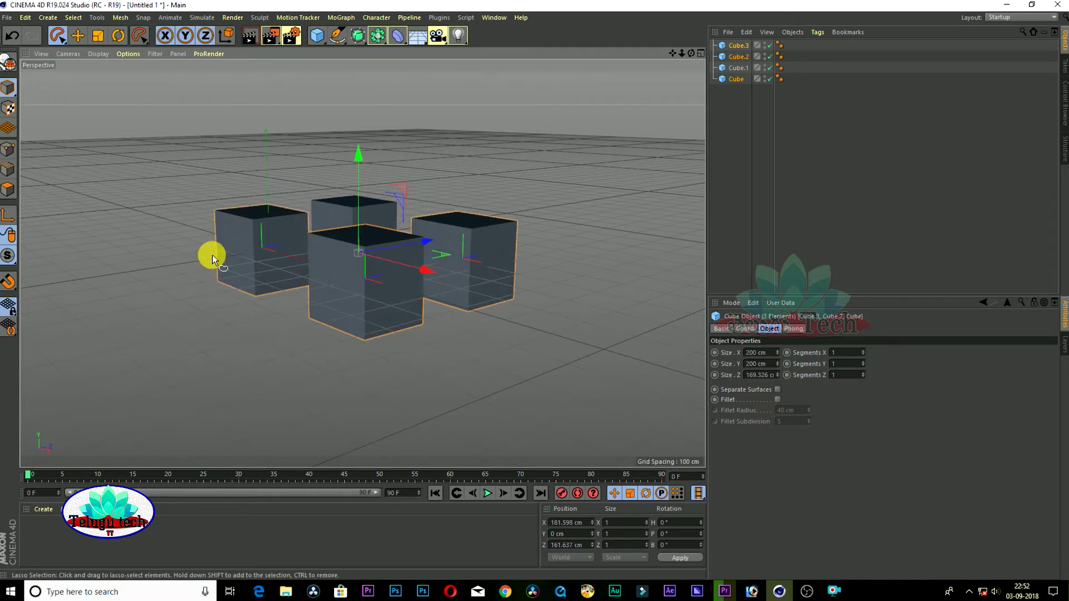
Step: Switch to Polygon Selection, deselect all, and outline the front and right cubes to select them
{"action": "left_click", "coordinate": [58, 36]}
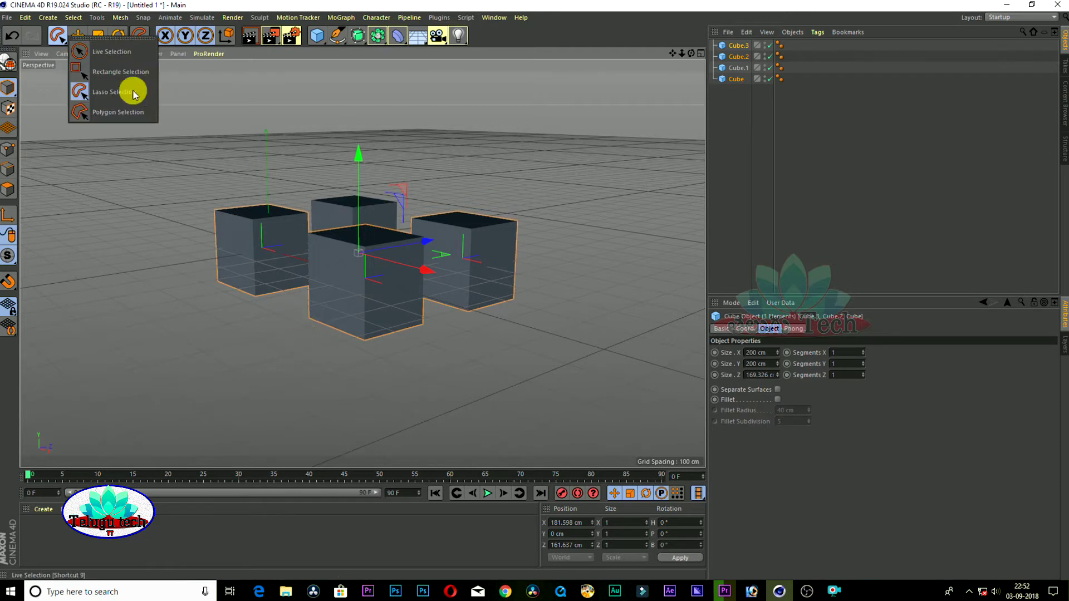
{"action": "left_click", "coordinate": [118, 112]}
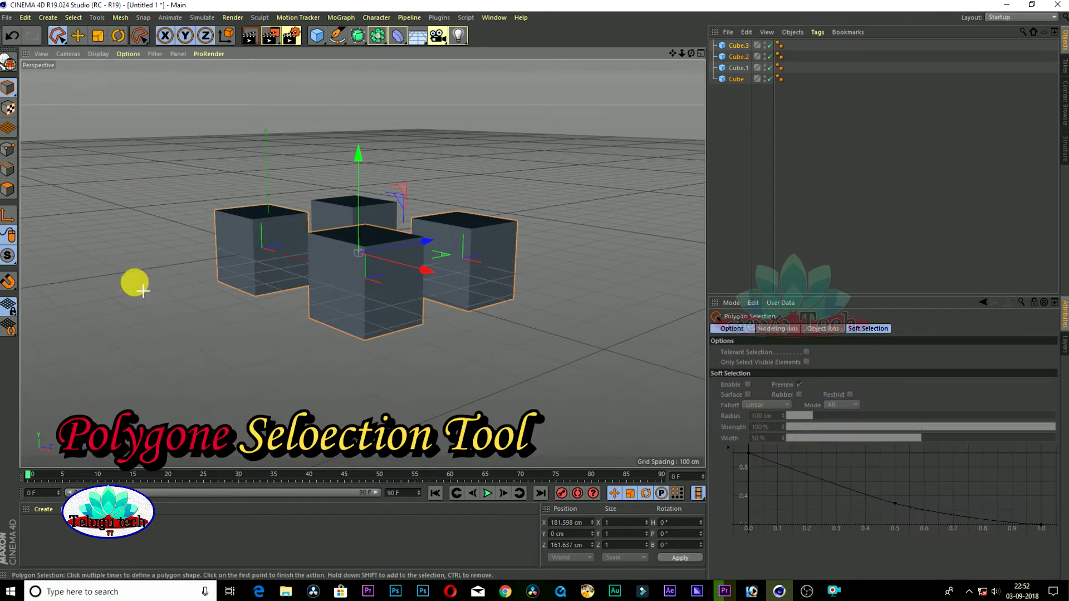
{"action": "left_click", "coordinate": [110, 285]}
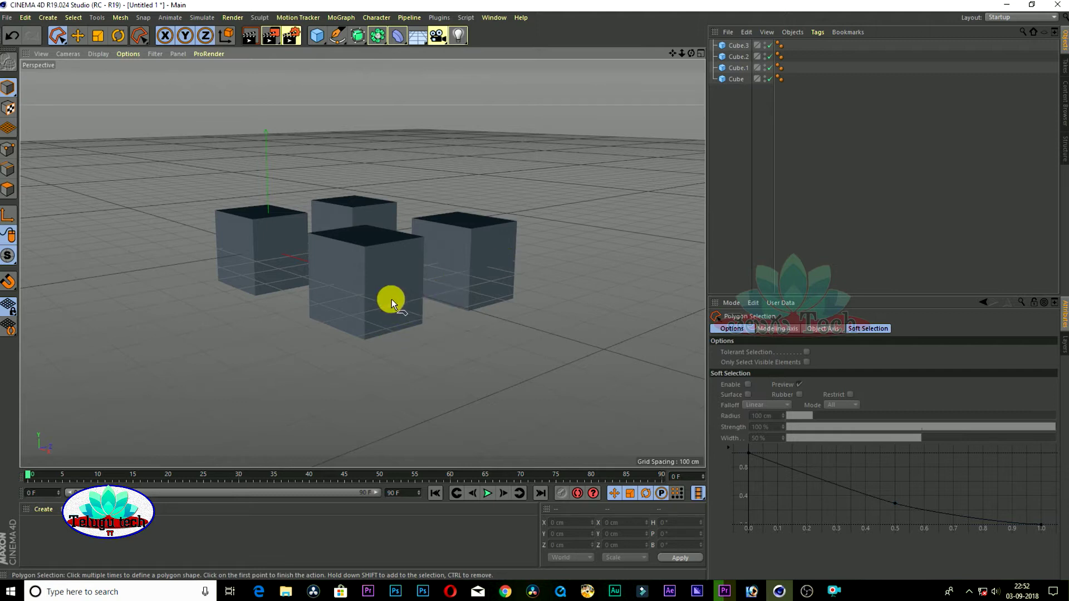
{"action": "left_click", "coordinate": [386, 326]}
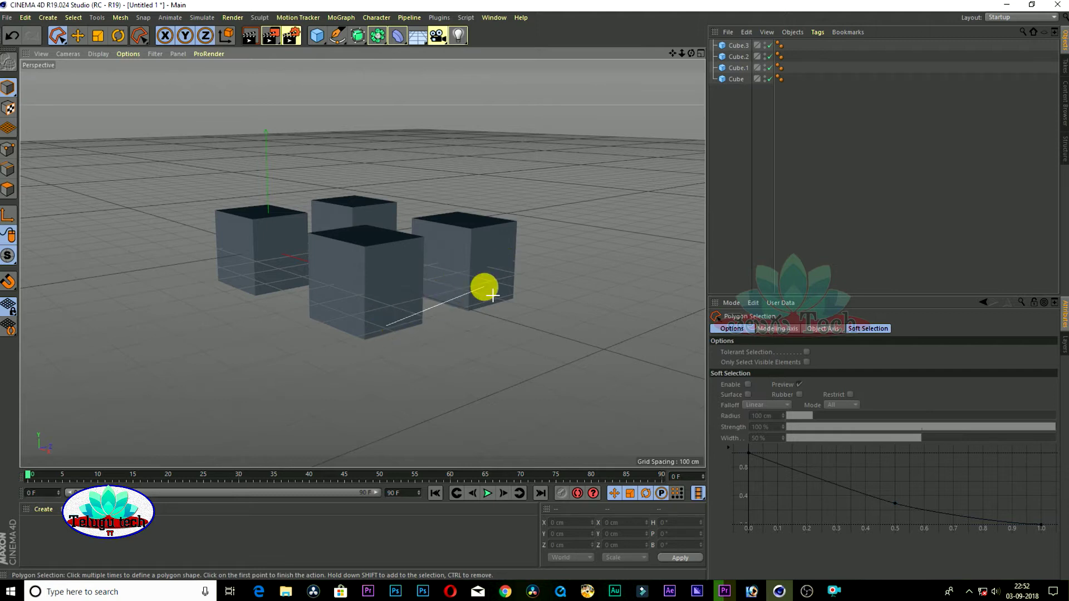
{"action": "left_click", "coordinate": [484, 287]}
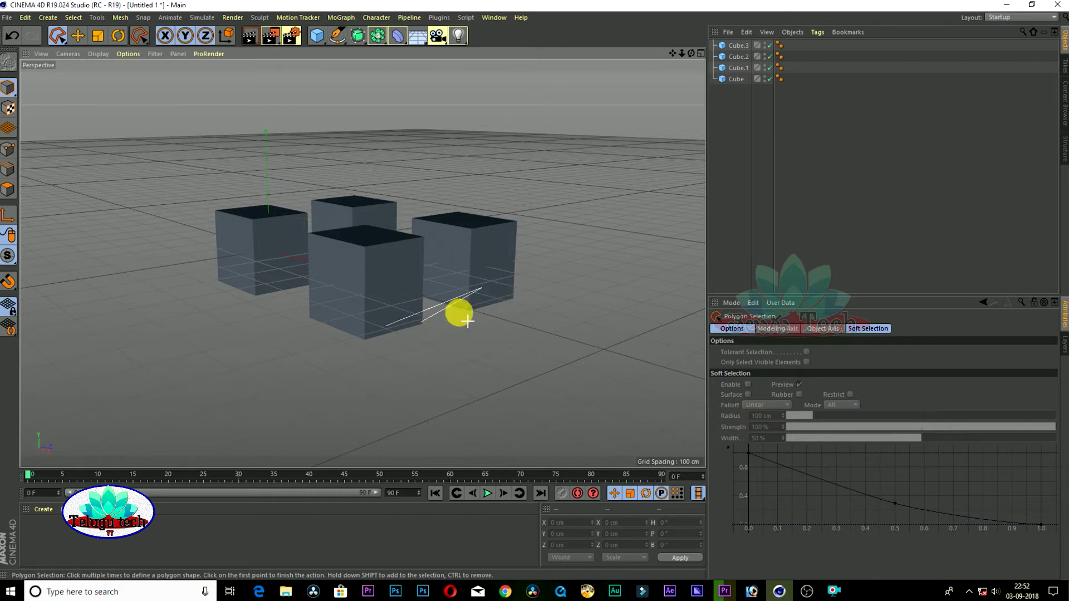
{"action": "left_click", "coordinate": [486, 299]}
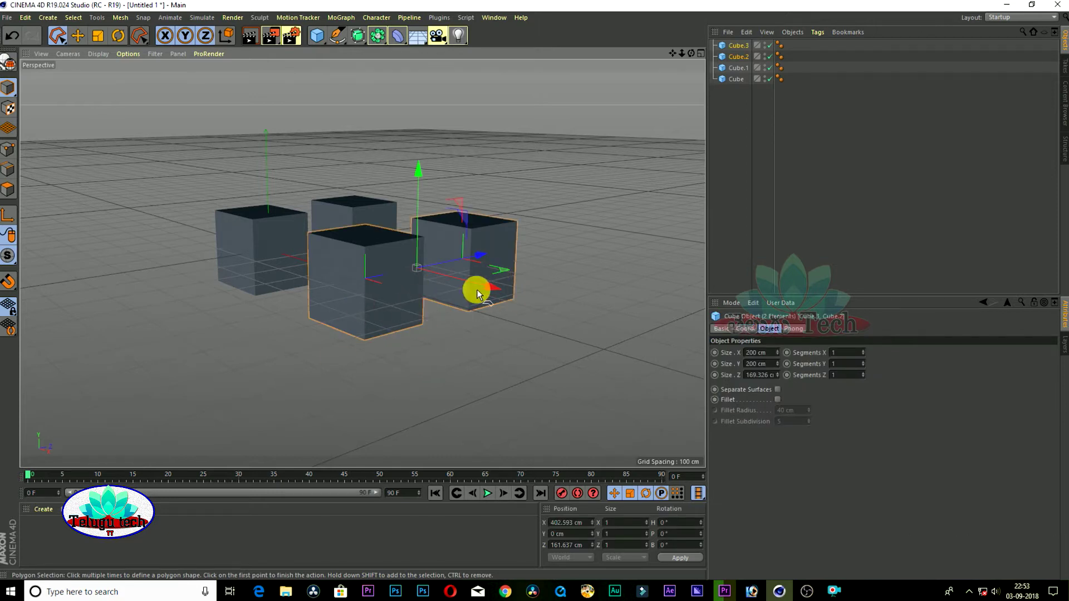
Step: Outline a polygon adding the left cube, then undo a trial duplicate of the three cubes
{"action": "left_click", "coordinate": [211, 308]}
{"action": "left_click", "coordinate": [253, 281]}
{"action": "left_click", "coordinate": [381, 295]}
{"action": "left_click", "coordinate": [461, 272]}
{"action": "double_click", "coordinate": [497, 301]}
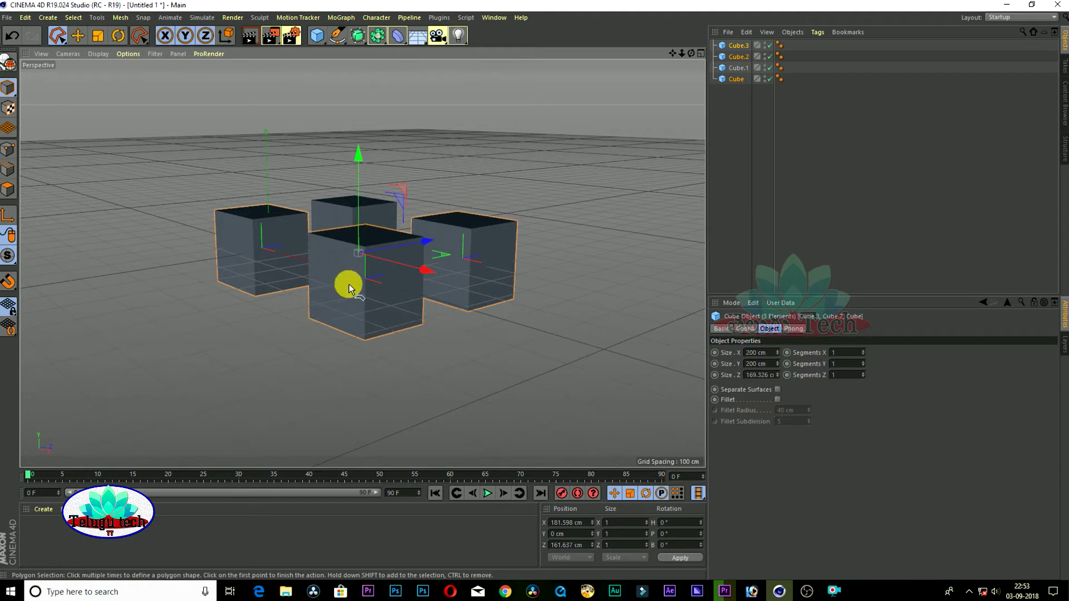
{"action": "left_click_drag", "start_coordinate": [424, 272], "coordinate": [466, 326], "text": "ctrl"}
{"action": "key", "text": "ctrl+z"}
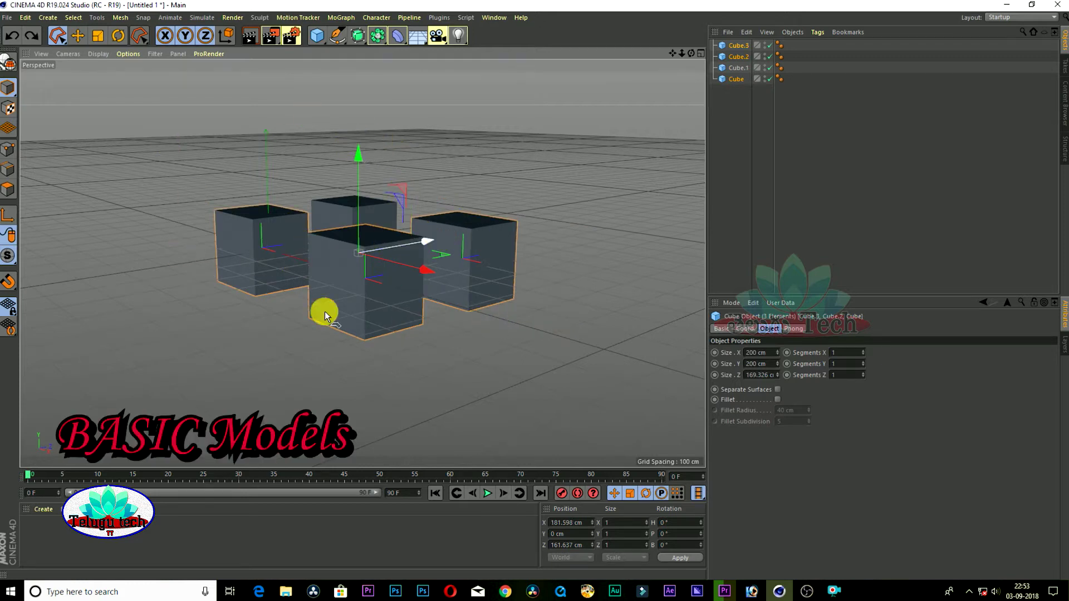
Step: Rectangle-select all four cubes and delete them
{"action": "left_click", "coordinate": [65, 42]}
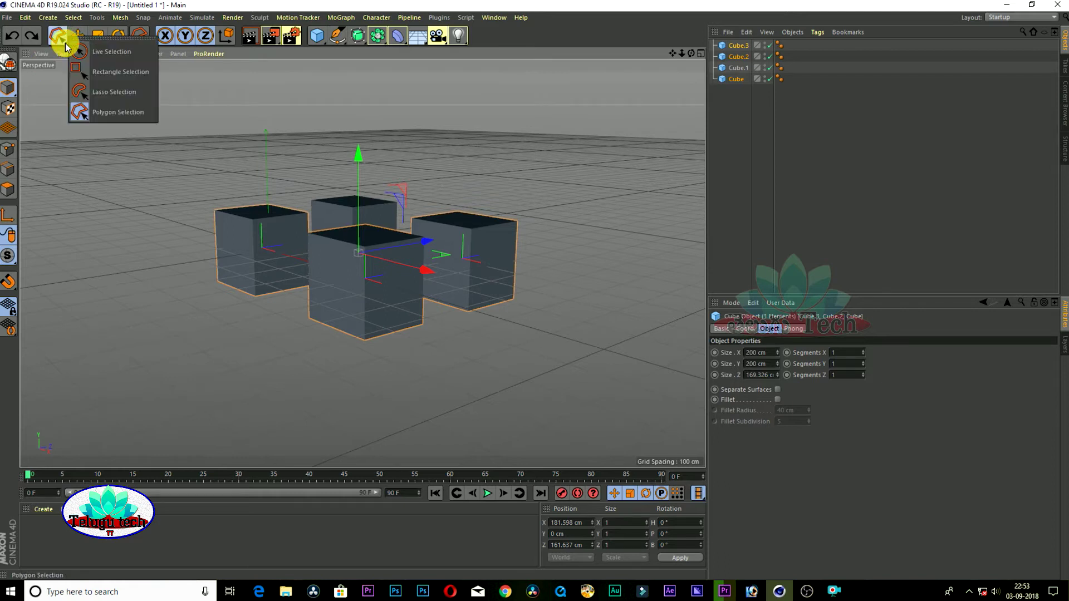
{"action": "left_click", "coordinate": [98, 71]}
{"action": "left_click_drag", "start_coordinate": [176, 156], "coordinate": [574, 365]}
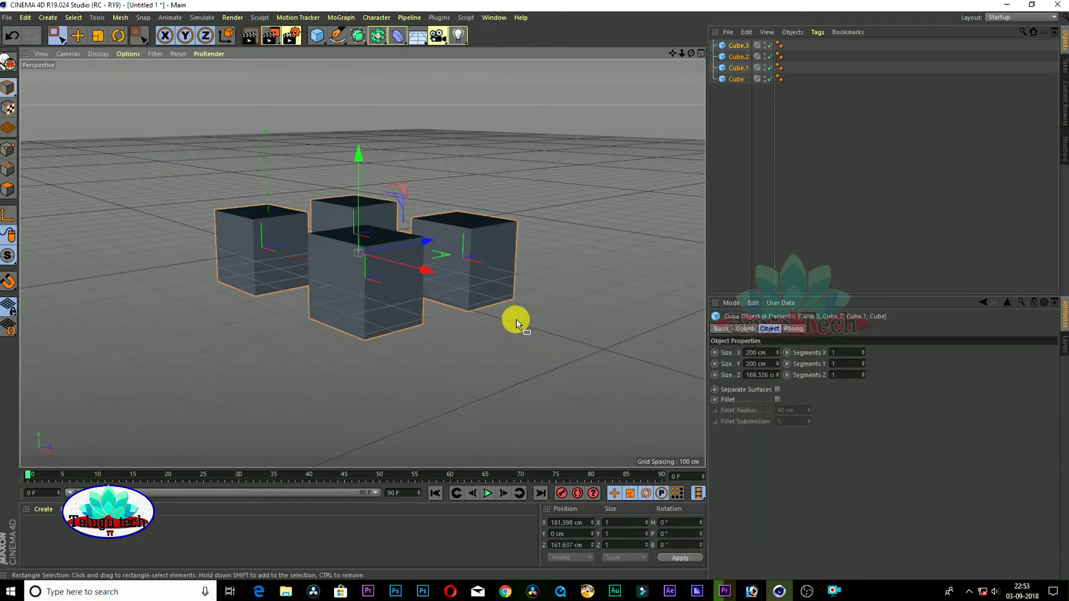
{"action": "key", "text": "Delete"}
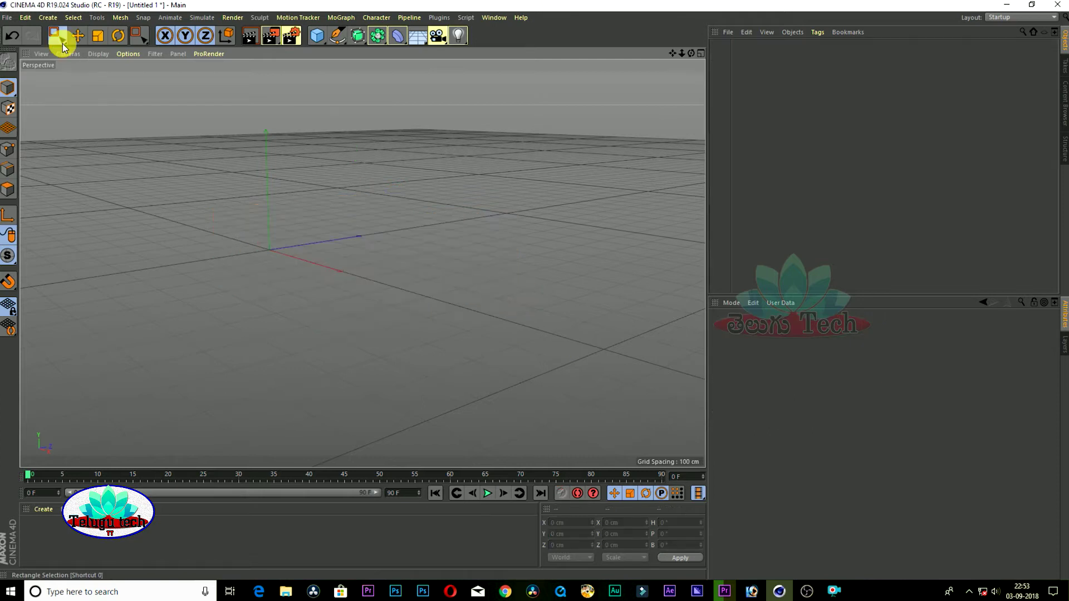
Step: Return to Live Selection and bring up the primitive objects palette
{"action": "left_click", "coordinate": [65, 45]}
{"action": "left_click", "coordinate": [89, 51]}
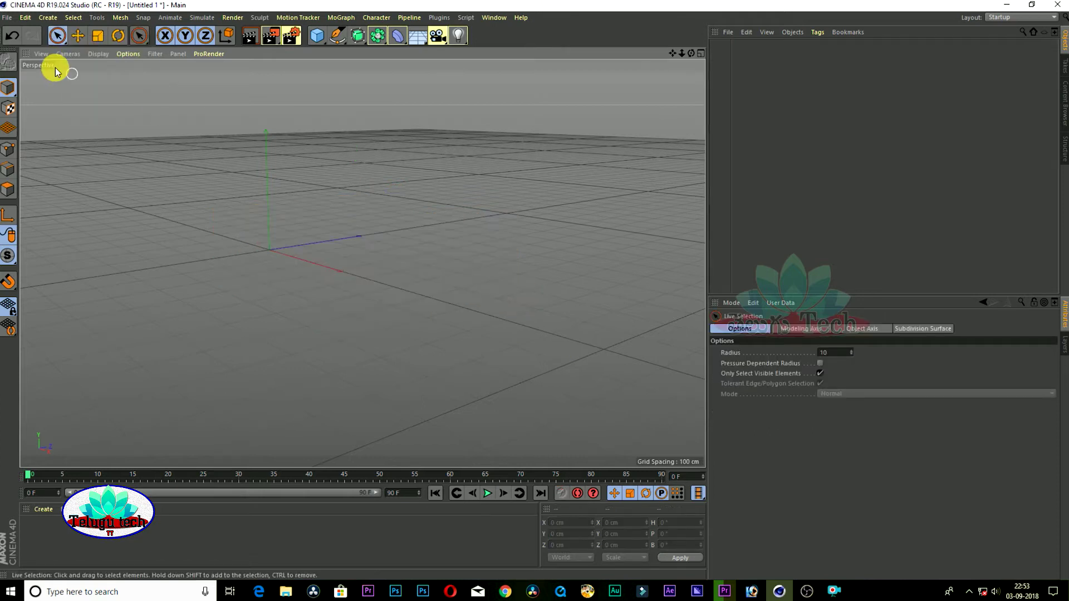
{"action": "left_click", "coordinate": [324, 49]}
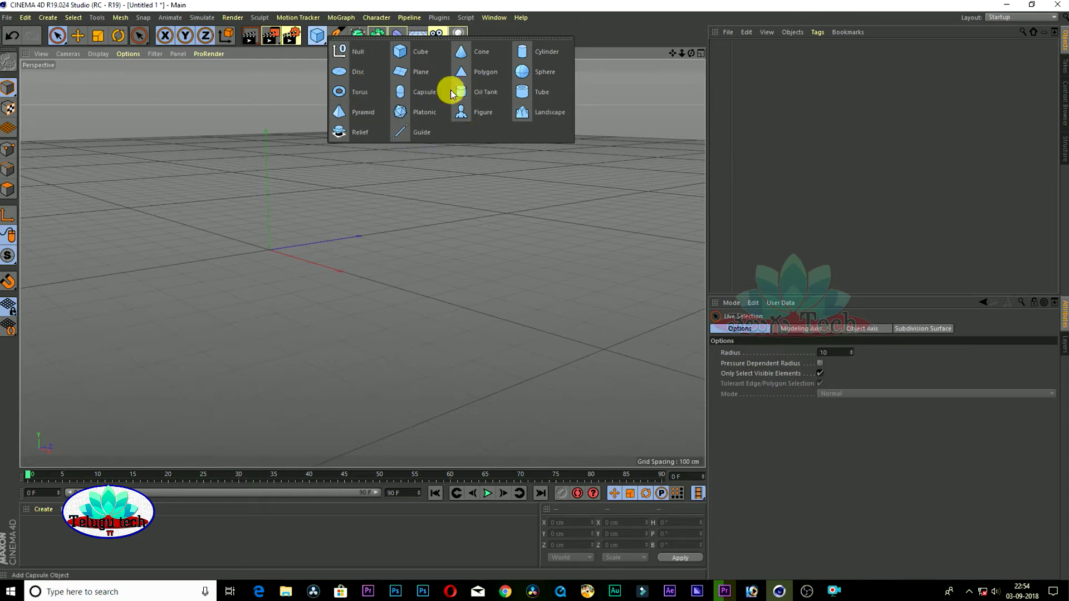
{"action": "left_click", "coordinate": [356, 51]}
{"action": "left_click_drag", "start_coordinate": [325, 154], "coordinate": [251, 255]}
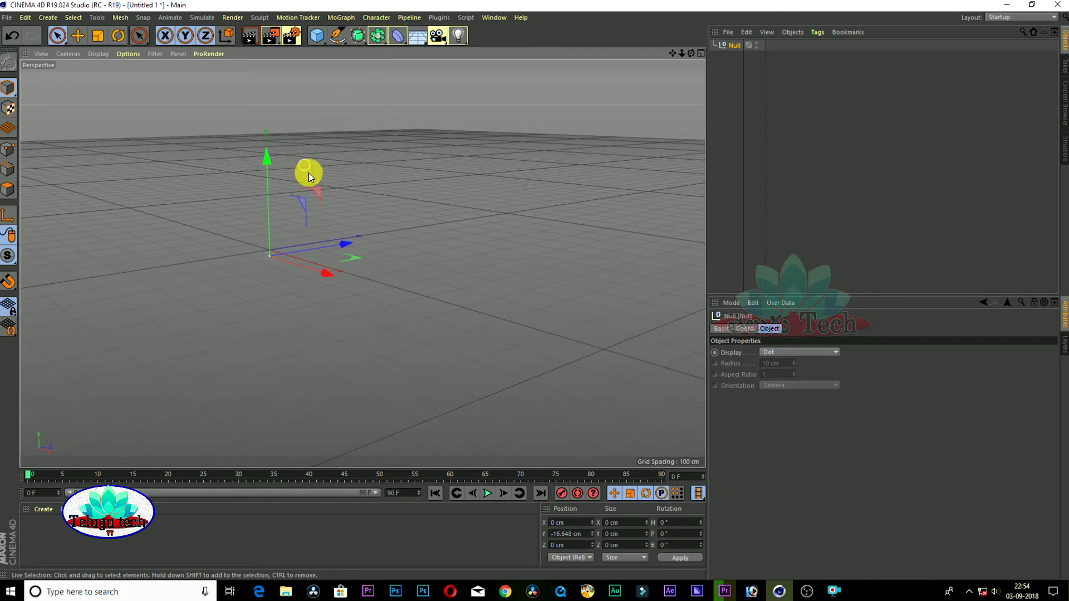
{"action": "mouse_move", "coordinate": [271, 162]}
{"action": "left_mouse_down"}
{"action": "mouse_move", "coordinate": [267, 149]}
{"action": "mouse_move", "coordinate": [265, 159]}
{"action": "left_mouse_up"}
{"action": "key", "text": "ctrl+z"}
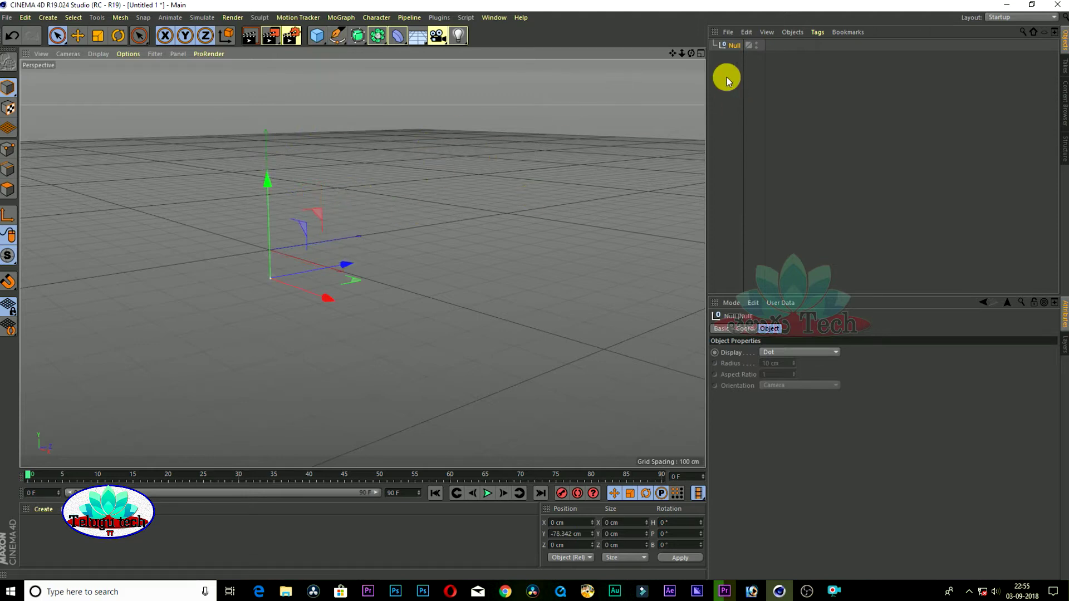
{"action": "key", "text": "Delete"}
{"action": "left_click", "coordinate": [325, 44]}
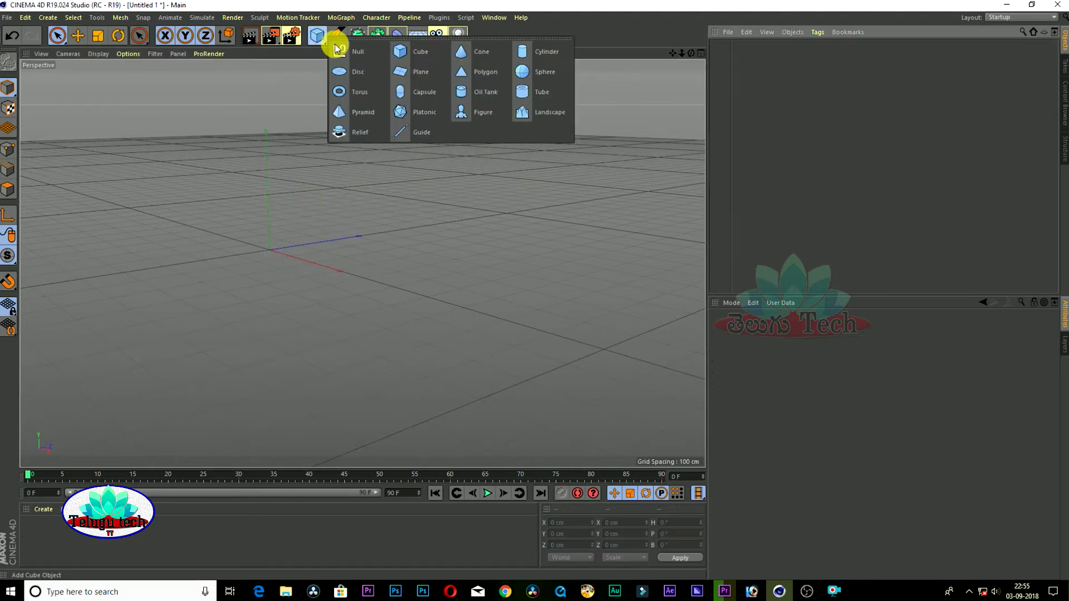
Step: Add a new cube and size it to 300 × 231 × 334 cm with 11 X segments
{"action": "left_click", "coordinate": [404, 50]}
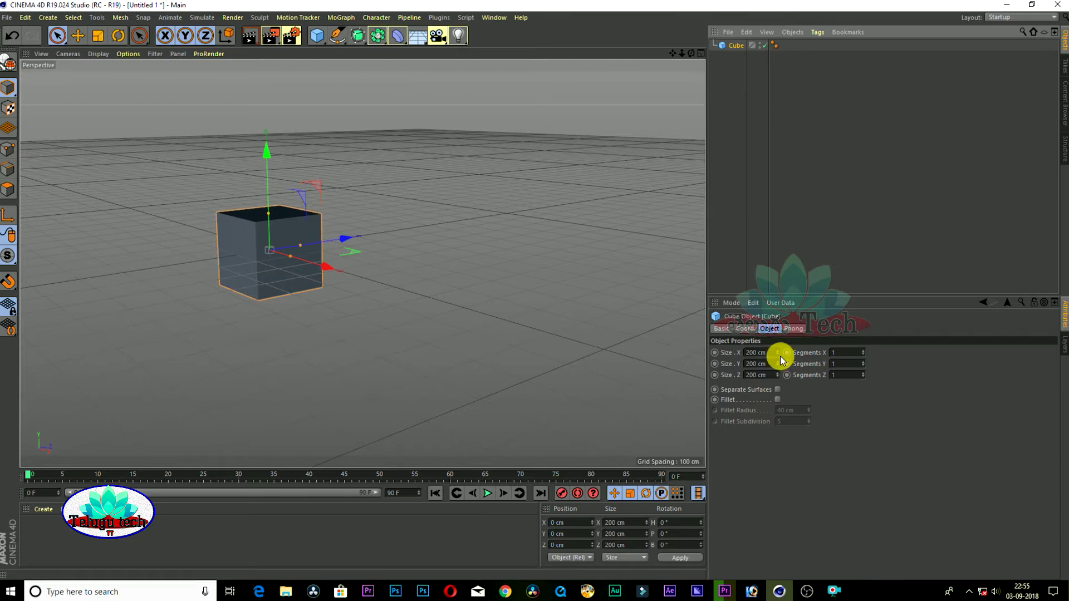
{"action": "mouse_move", "coordinate": [778, 353]}
{"action": "left_mouse_down"}
{"action": "mouse_move", "coordinate": [777, 334]}
{"action": "mouse_move", "coordinate": [777, 362]}
{"action": "mouse_move", "coordinate": [777, 350]}
{"action": "left_mouse_up"}
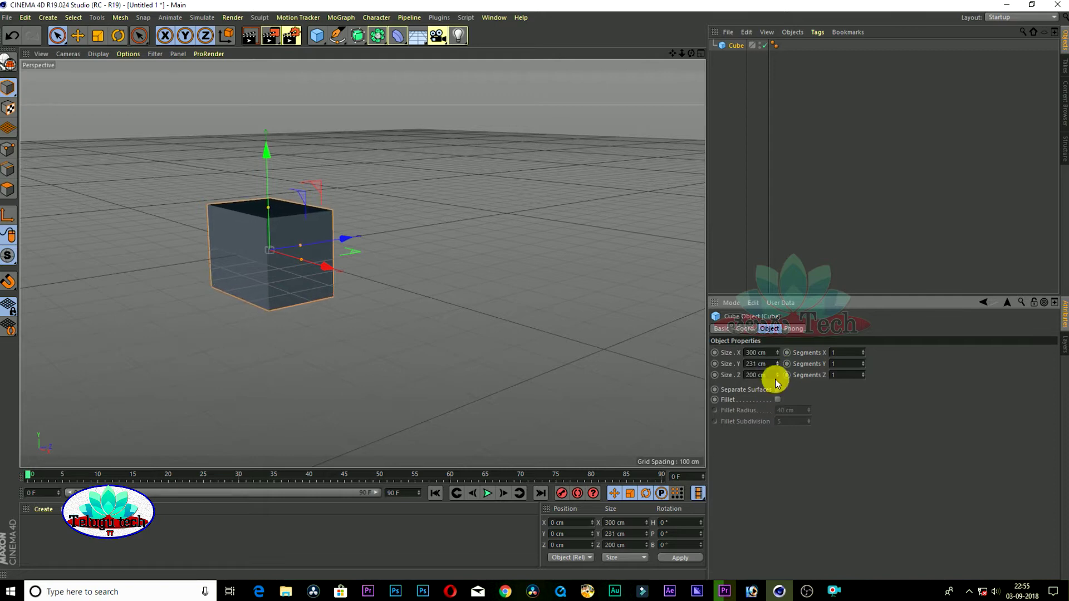
{"action": "left_click_drag", "start_coordinate": [777, 375], "coordinate": [770, 388]}
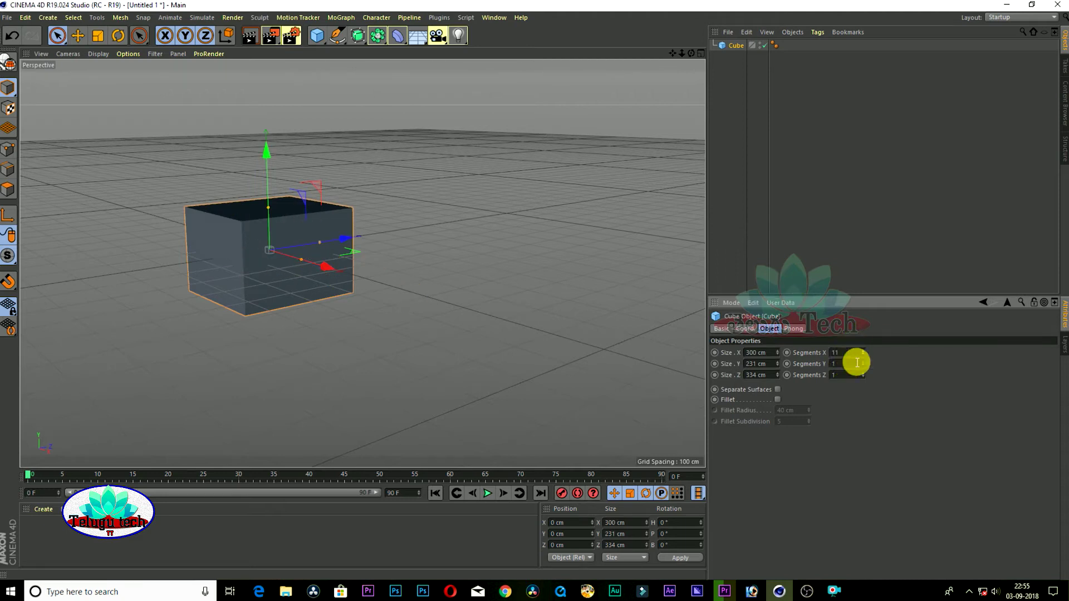
Step: Switch the viewport to Gouraud Shading (Lines) and give the cube 43 Y and 10 Z segments
{"action": "left_click", "coordinate": [100, 54]}
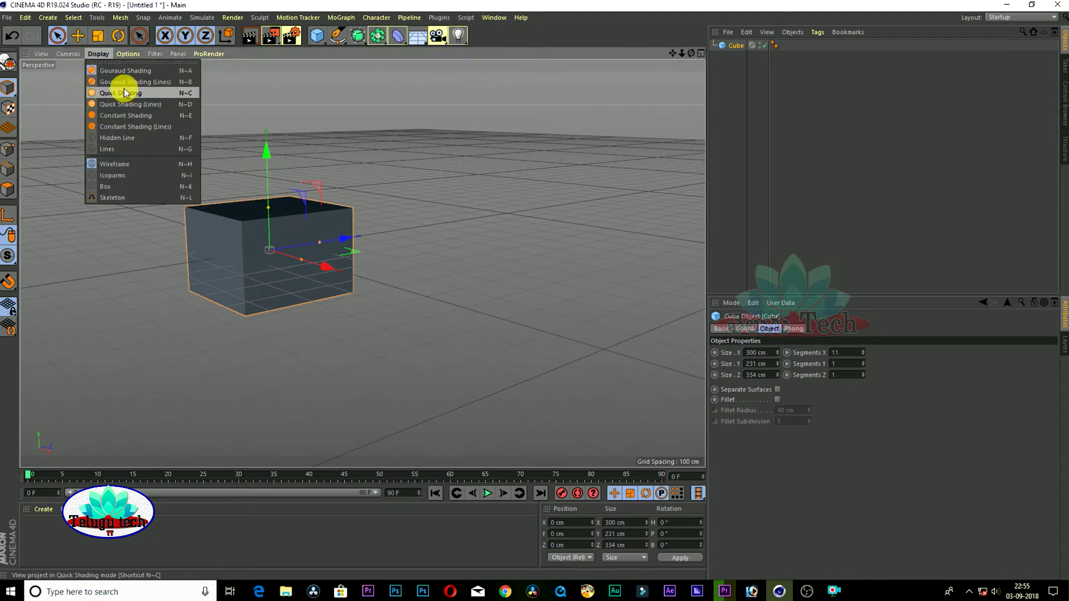
{"action": "left_click", "coordinate": [162, 85]}
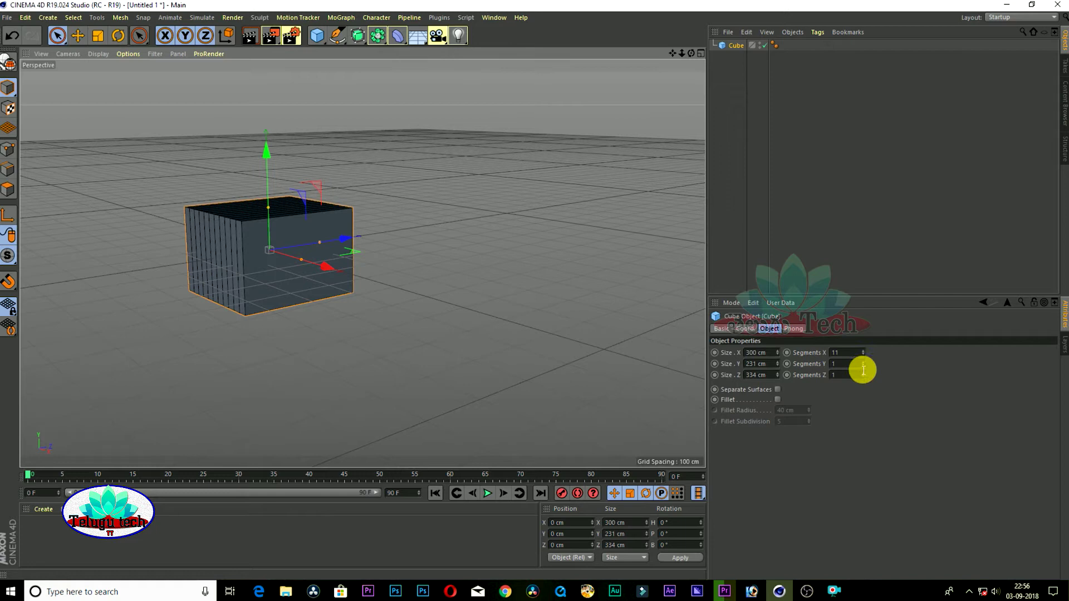
{"action": "mouse_move", "coordinate": [863, 366]}
{"action": "left_mouse_down"}
{"action": "mouse_move", "coordinate": [894, 364]}
{"action": "mouse_move", "coordinate": [858, 364]}
{"action": "mouse_move", "coordinate": [869, 375]}
{"action": "left_mouse_up"}
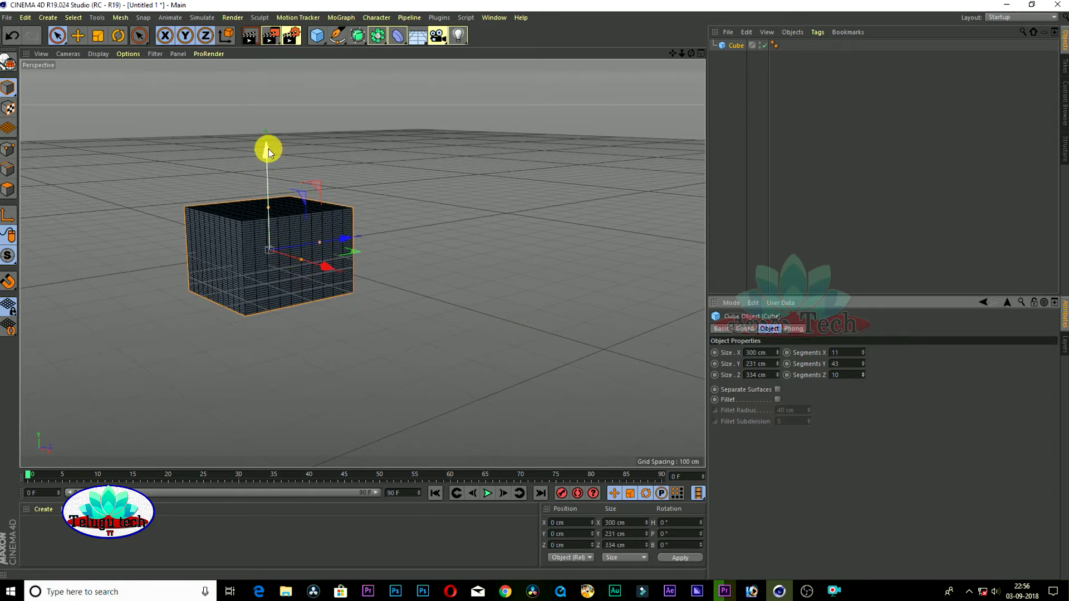
Step: Move the cube left and down, then delete it
{"action": "left_click_drag", "start_coordinate": [268, 148], "coordinate": [268, 144]}
{"action": "left_click_drag", "start_coordinate": [331, 266], "coordinate": [280, 283]}
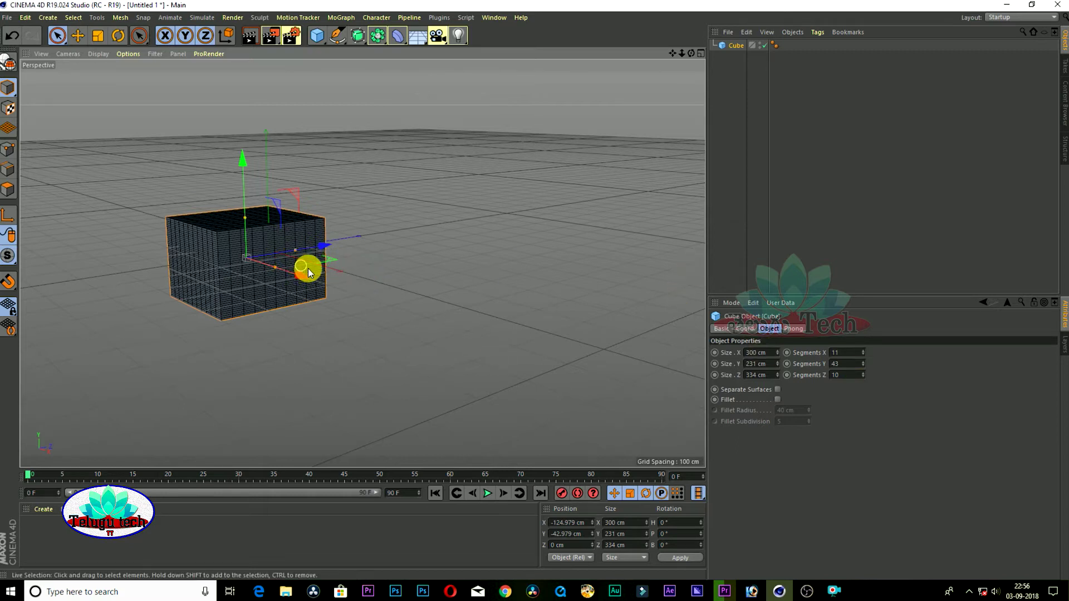
{"action": "key", "text": "Delete"}
{"action": "left_click", "coordinate": [325, 45]}
Step: Add a cone with radii 47/43 cm, height 301 cm, 16 height and 90 rotation segments
{"action": "left_click", "coordinate": [471, 51]}
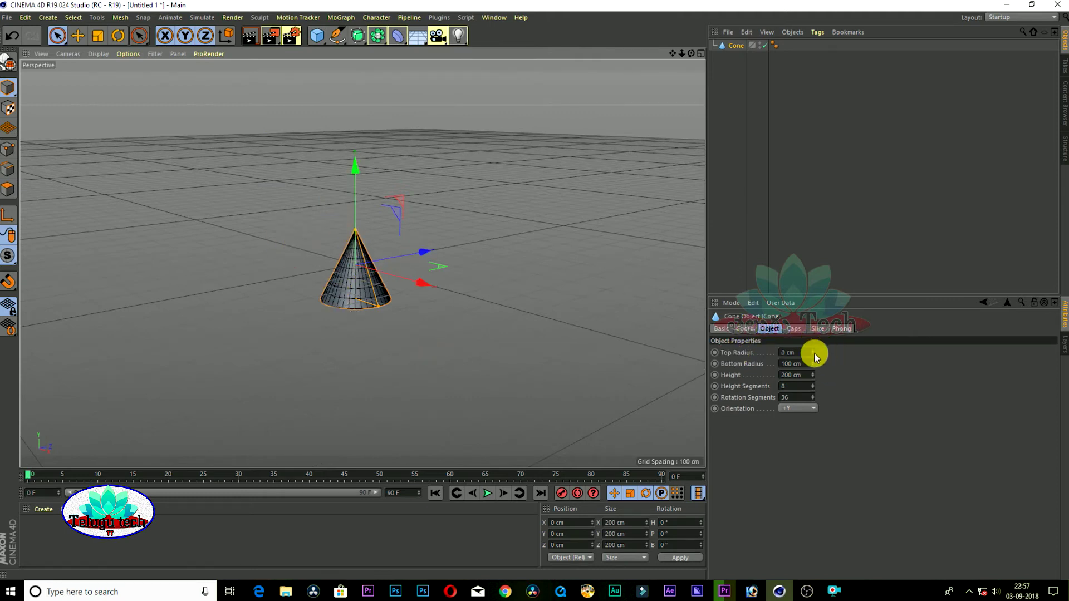
{"action": "left_click_drag", "start_coordinate": [813, 353], "coordinate": [809, 376]}
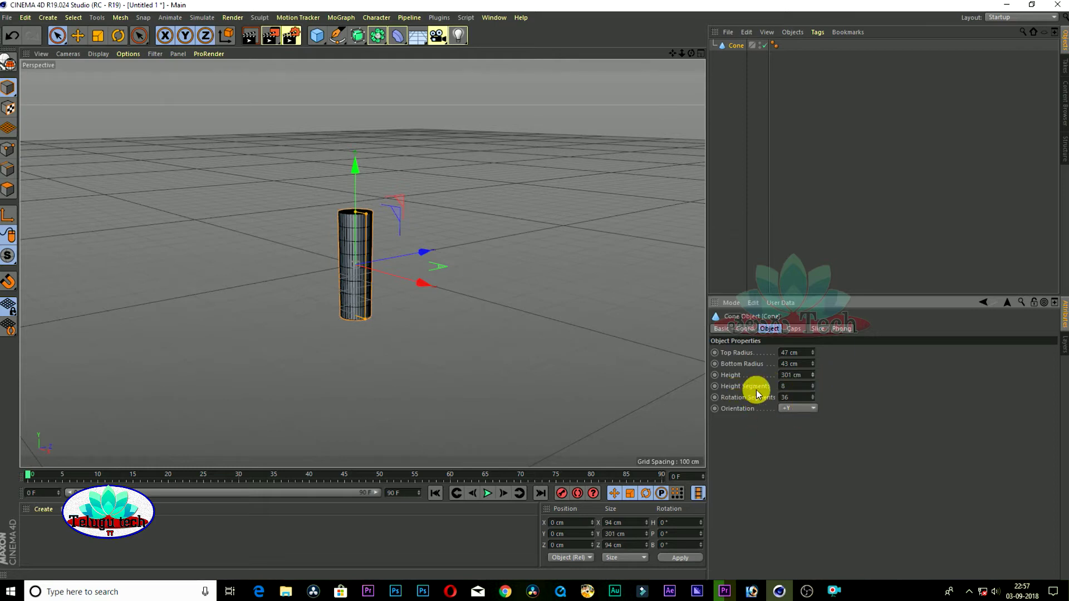
{"action": "left_click_drag", "start_coordinate": [814, 390], "coordinate": [814, 423]}
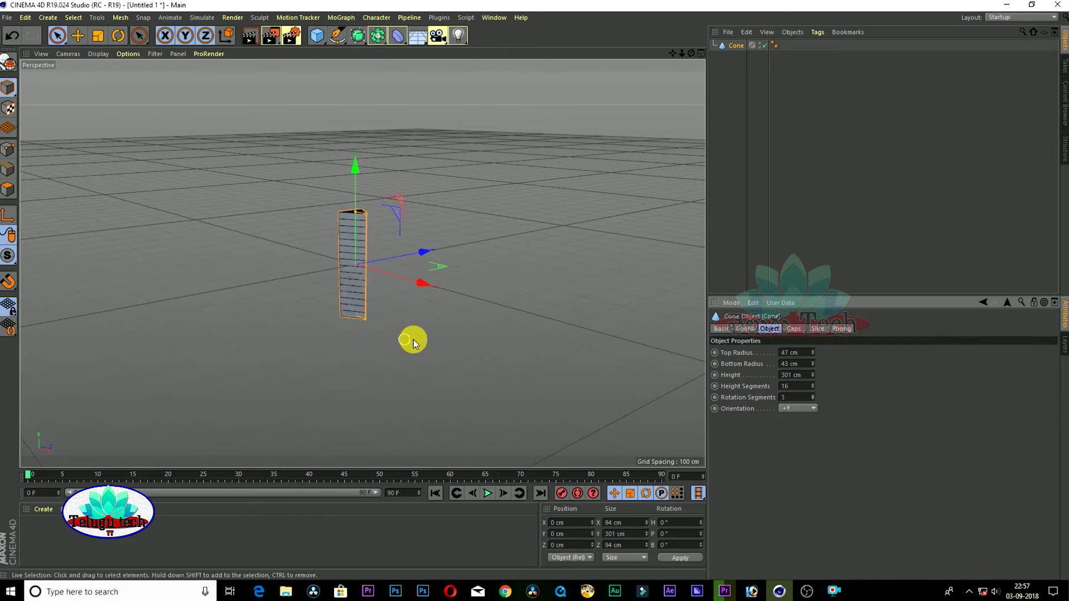
{"action": "left_click_drag", "start_coordinate": [530, 297], "coordinate": [606, 250], "text": "alt"}
{"action": "left_click_drag", "start_coordinate": [298, 294], "coordinate": [335, 298], "text": "alt"}
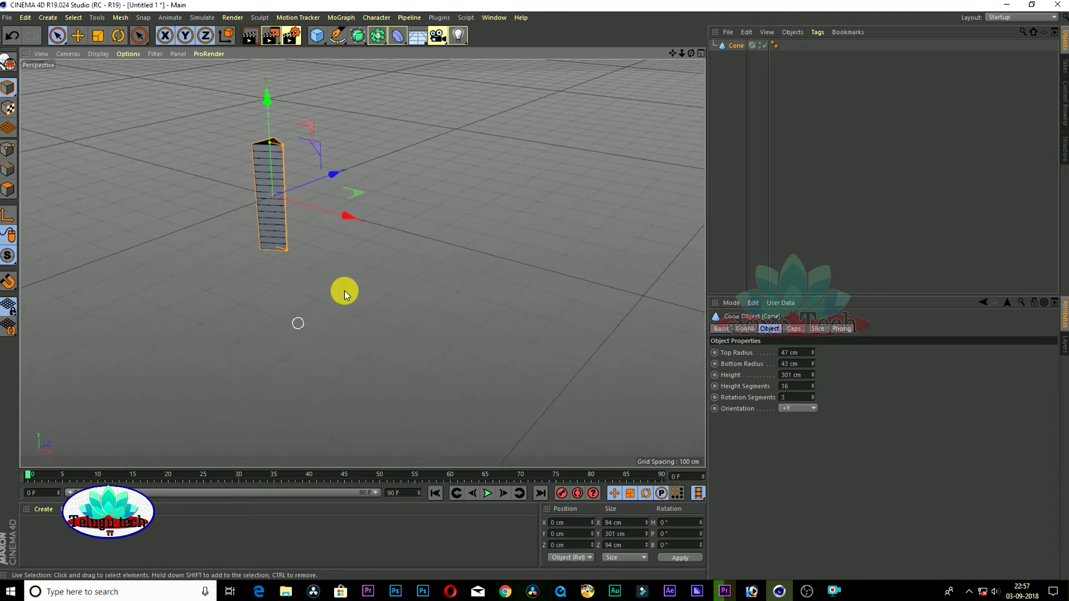
{"action": "left_click_drag", "start_coordinate": [812, 400], "coordinate": [812, 385]}
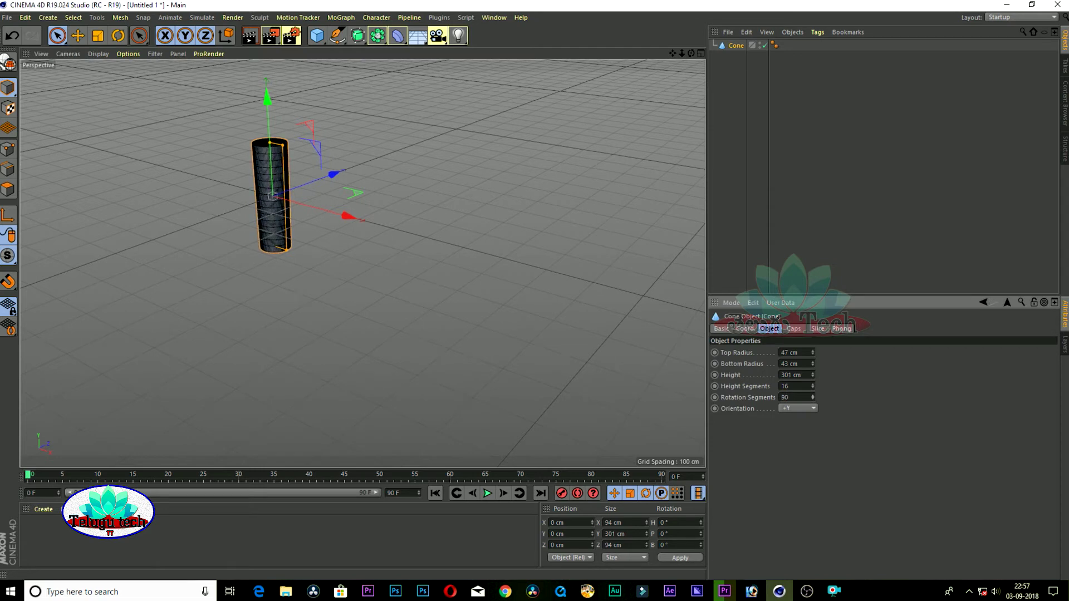
Step: Delete the cone and add a Cylinder in its place
{"action": "left_click", "coordinate": [284, 176]}
{"action": "key", "text": "Delete"}
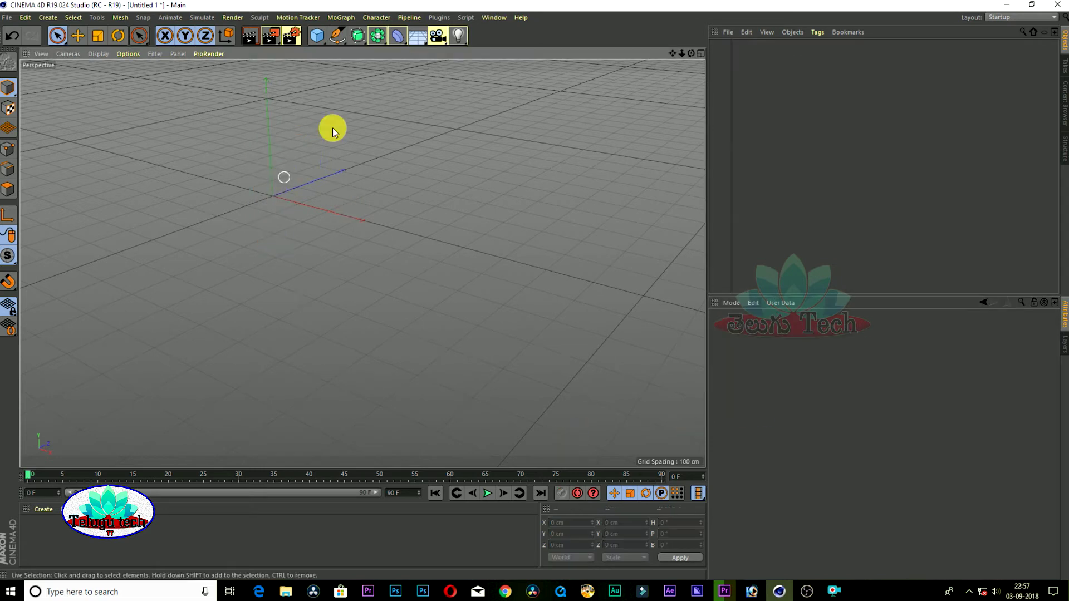
{"action": "left_click", "coordinate": [326, 45]}
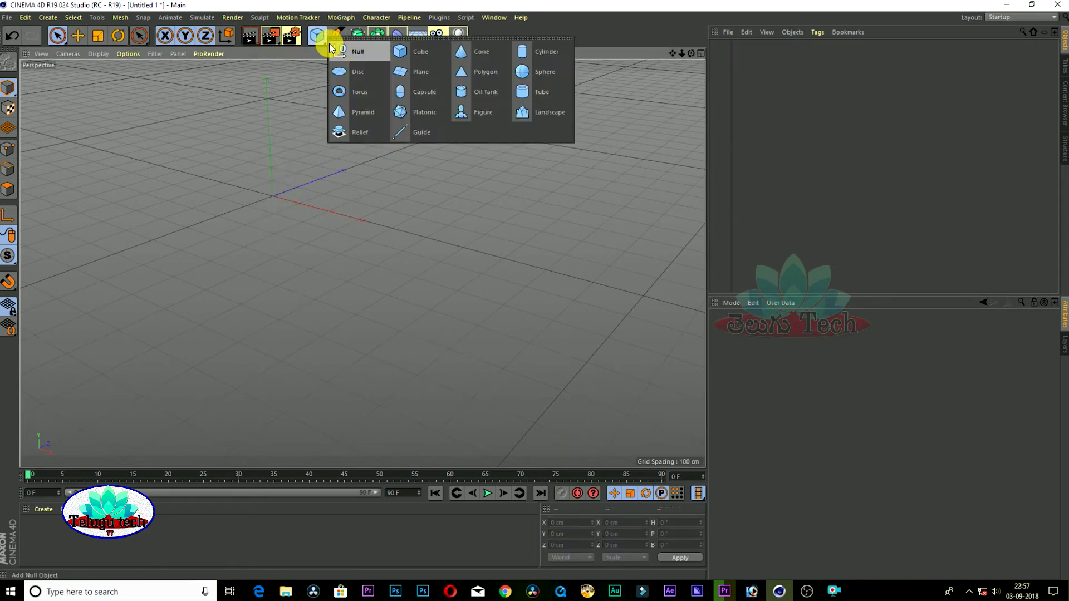
{"action": "left_click", "coordinate": [563, 59]}
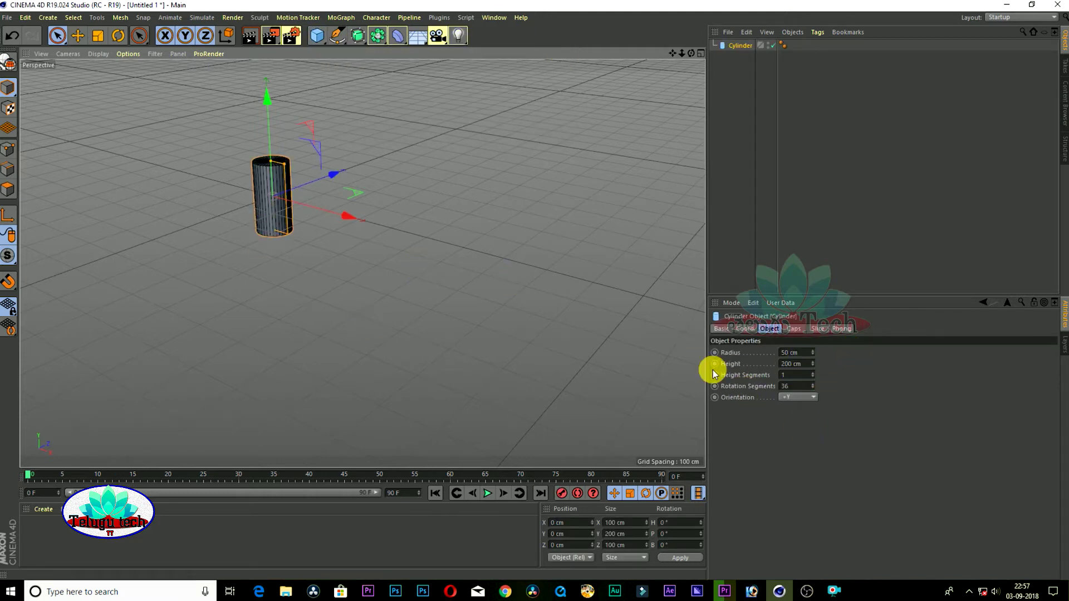
Step: Set the cylinder to radius 47, height 274 cm, 7 height and 3 rotation segments
{"action": "left_click_drag", "start_coordinate": [812, 352], "coordinate": [784, 409]}
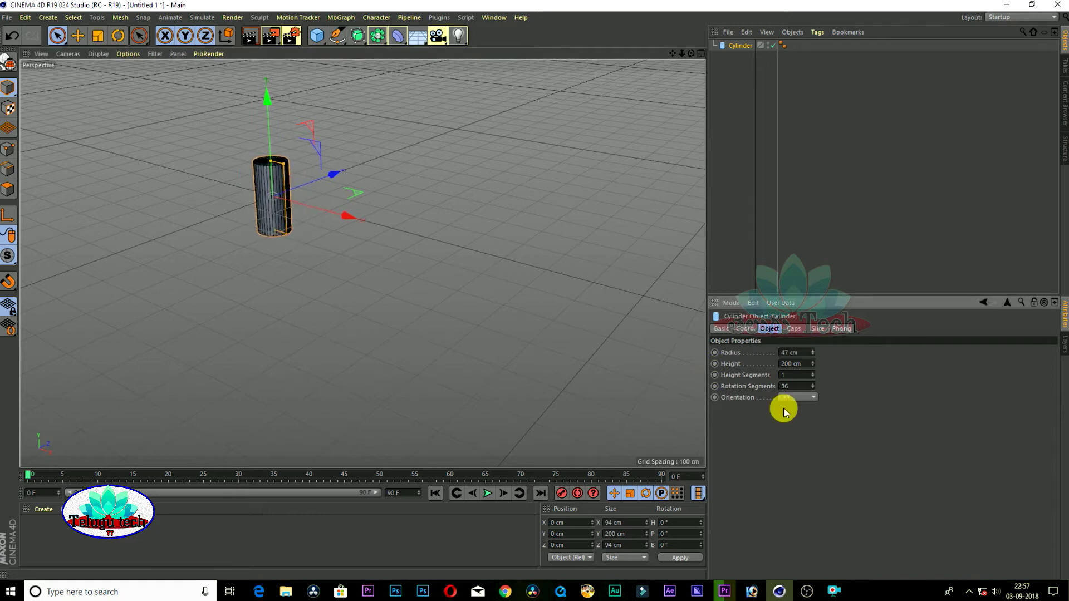
{"action": "left_click_drag", "start_coordinate": [813, 363], "coordinate": [813, 348]}
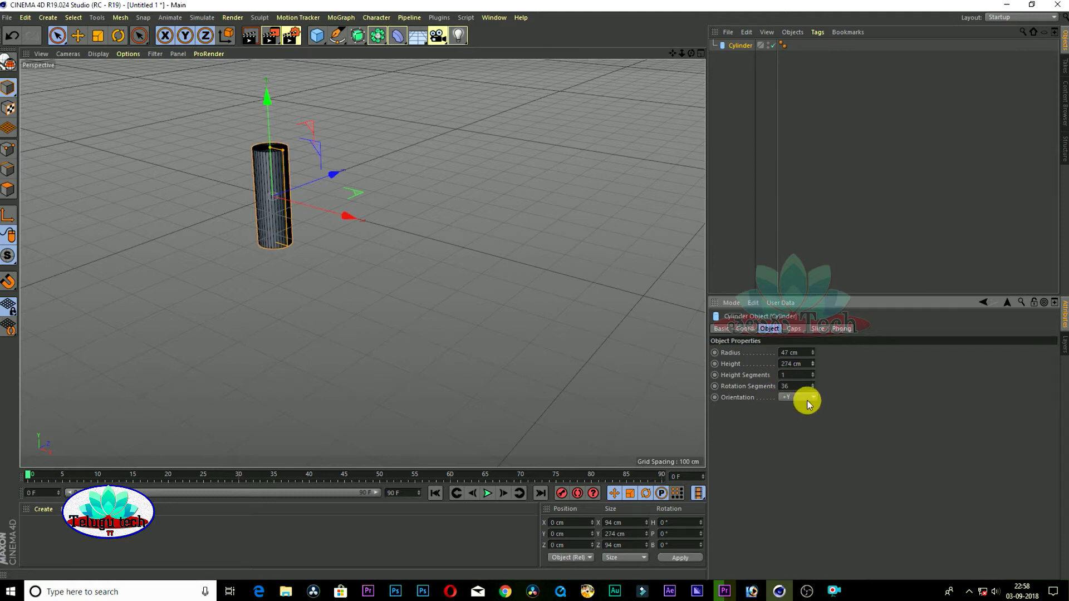
{"action": "left_click_drag", "start_coordinate": [812, 375], "coordinate": [813, 363]}
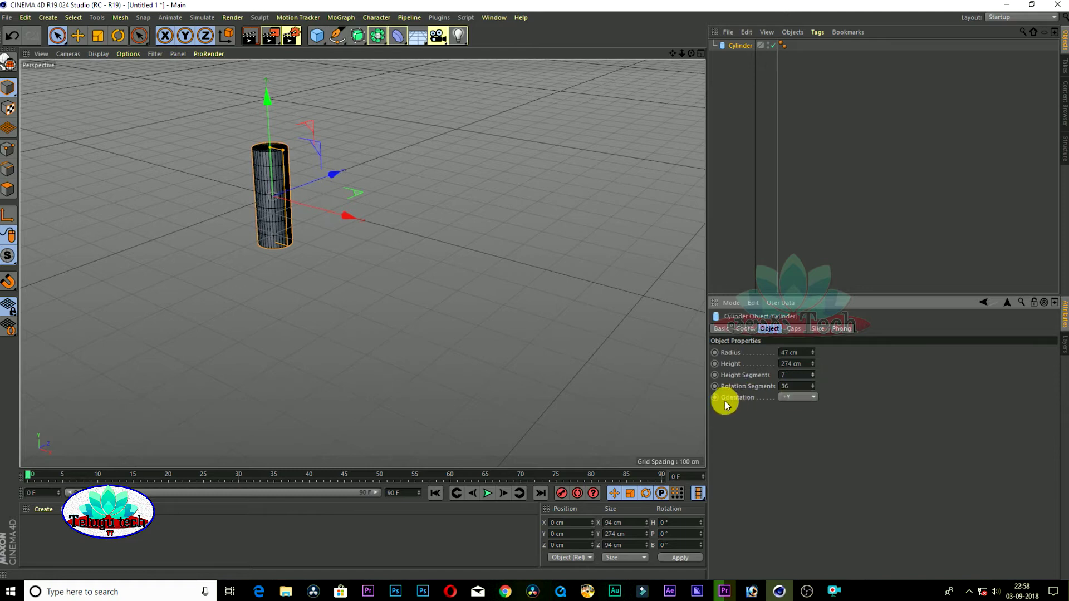
{"action": "mouse_move", "coordinate": [813, 386]}
{"action": "left_mouse_down"}
{"action": "mouse_move", "coordinate": [812, 402]}
{"action": "mouse_move", "coordinate": [812, 391]}
{"action": "left_mouse_up"}
{"action": "left_click", "coordinate": [500, 269]}
{"action": "left_click_drag", "start_coordinate": [500, 269], "coordinate": [599, 217], "text": "alt"}
Step: Replace the three-sided cylinder with a default Disc
{"action": "left_click", "coordinate": [280, 179]}
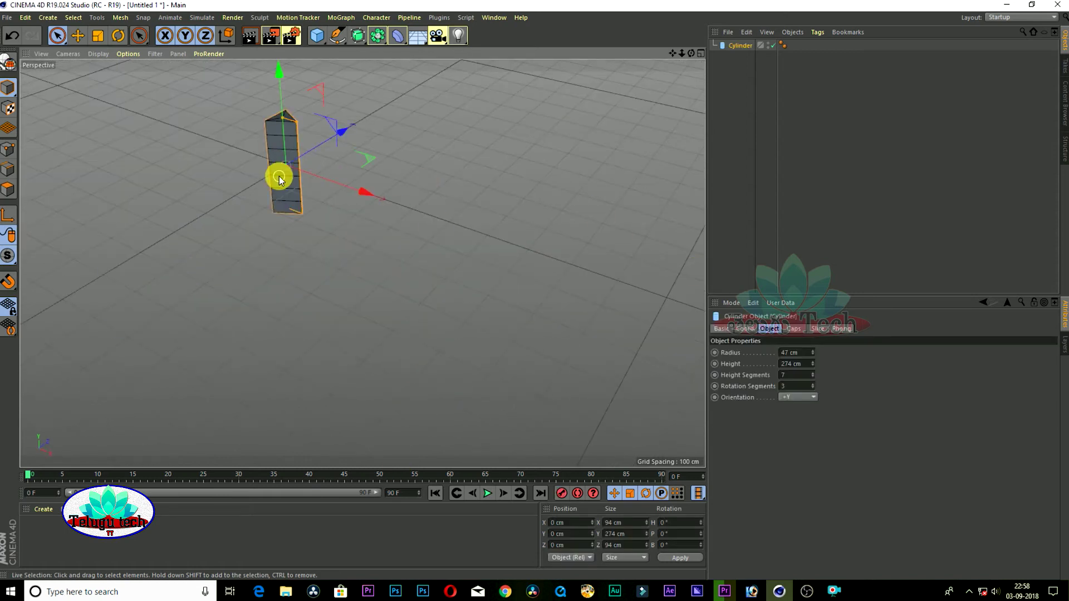
{"action": "left_click_drag", "start_coordinate": [317, 35], "coordinate": [349, 64]}
{"action": "scroll", "coordinate": [349, 298], "scroll_direction": "up", "scroll_amount": 3}
Step: Make the disc a ring: 26 cm inner radius, 106 cm outer radius, 9 disc and 89 rotation segments
{"action": "left_click_drag", "start_coordinate": [349, 297], "coordinate": [355, 308], "text": "alt"}
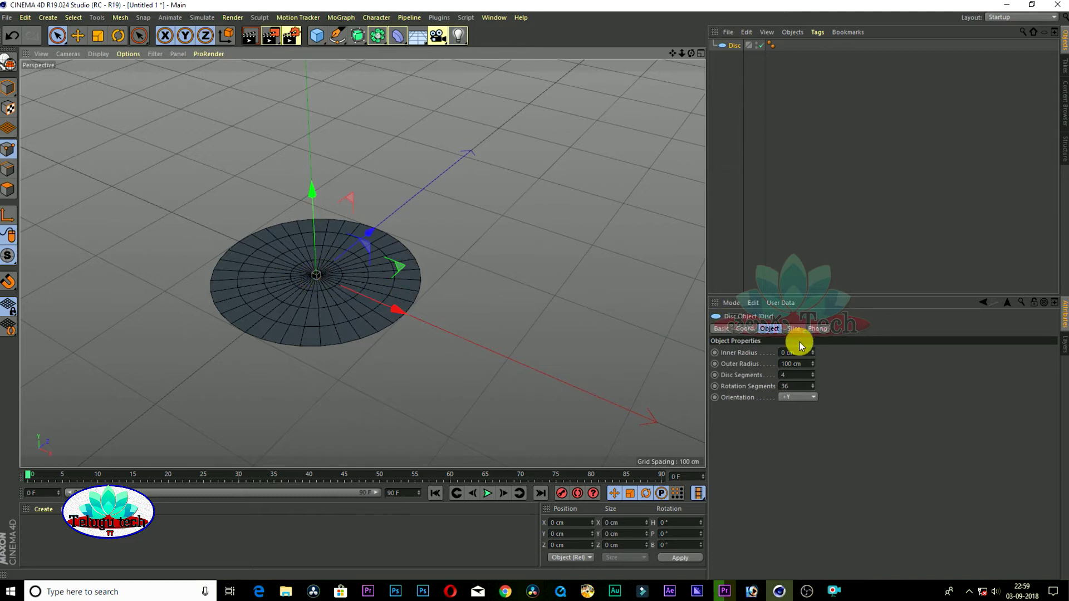
{"action": "left_click_drag", "start_coordinate": [813, 353], "coordinate": [812, 322]}
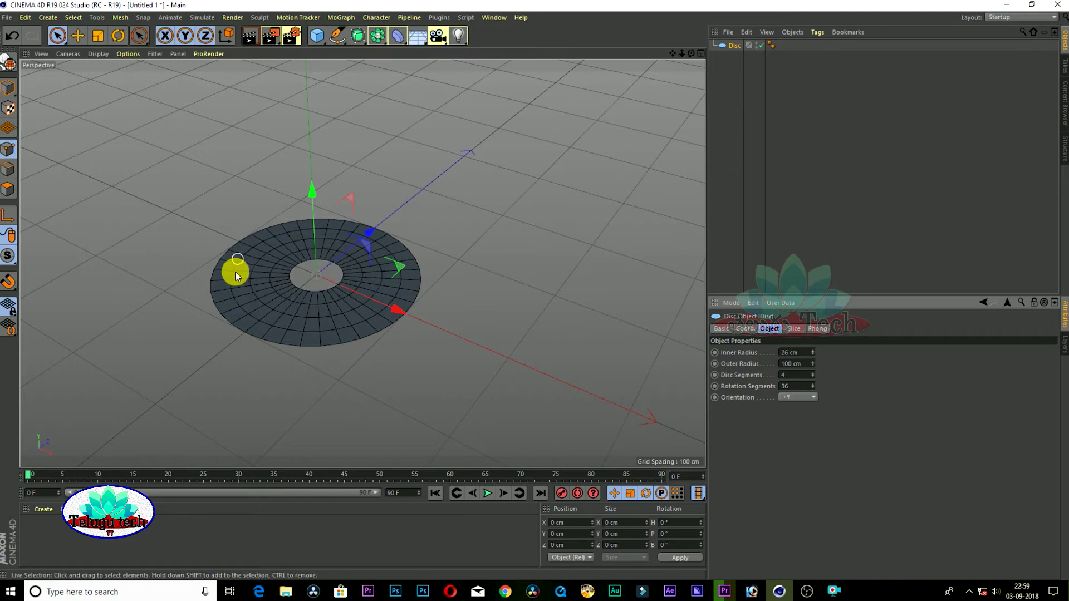
{"action": "left_click_drag", "start_coordinate": [813, 365], "coordinate": [800, 393]}
{"action": "left_click", "coordinate": [813, 388]}
{"action": "left_click", "coordinate": [813, 384]}
{"action": "left_click_drag", "start_coordinate": [813, 386], "coordinate": [812, 389]}
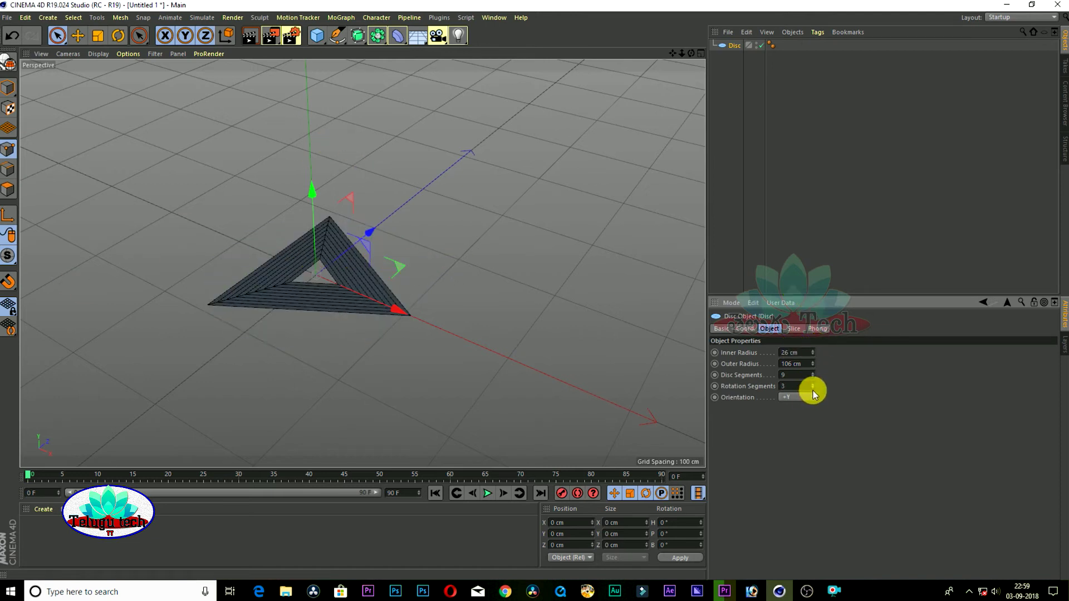
{"action": "left_click_drag", "start_coordinate": [813, 386], "coordinate": [813, 379]}
{"action": "left_click_drag", "start_coordinate": [812, 386], "coordinate": [813, 346]}
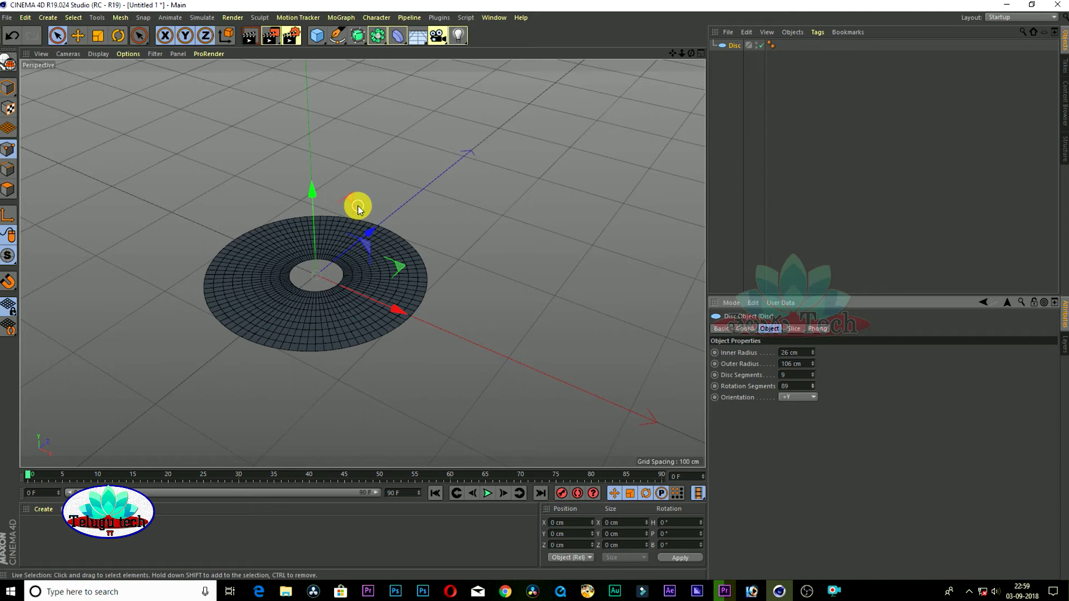
Step: Replace the disc with a new Plane primitive
{"action": "key", "text": "Delete"}
{"action": "left_click", "coordinate": [320, 39]}
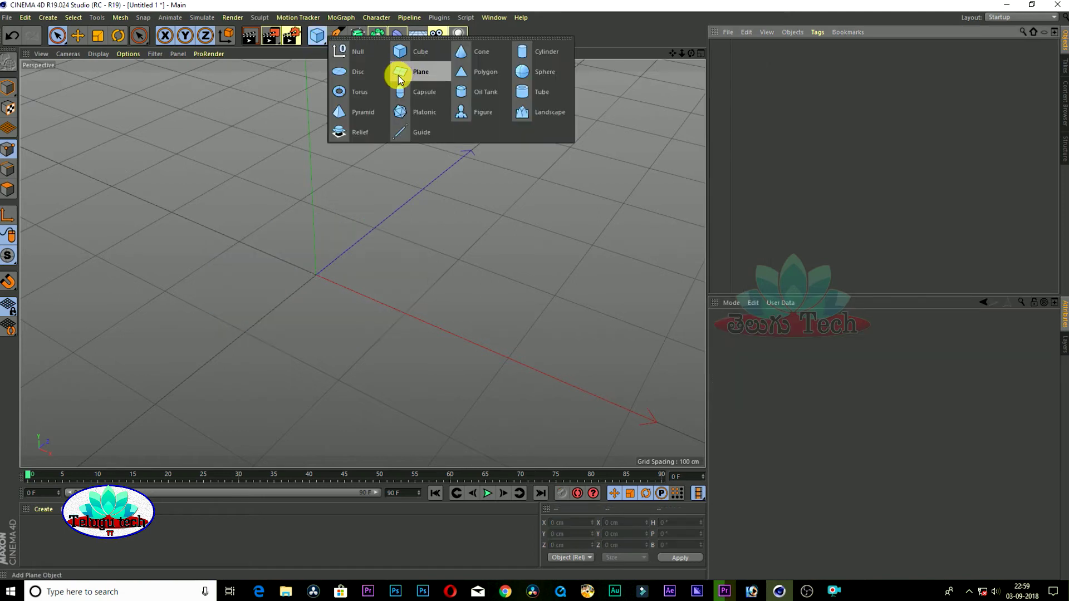
{"action": "left_click", "coordinate": [422, 76]}
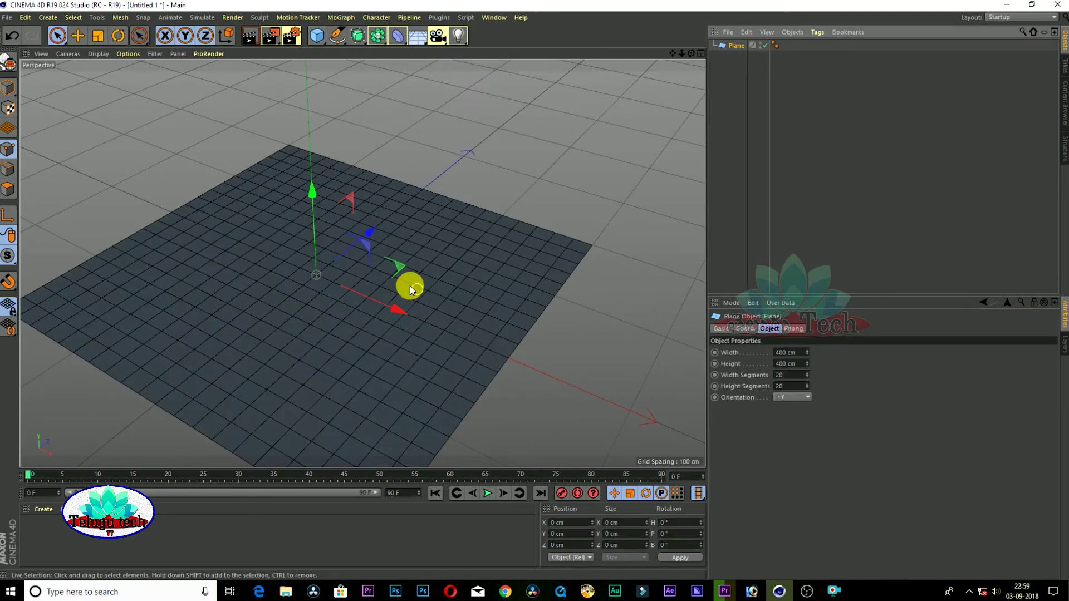
{"action": "middle_click_drag", "start_coordinate": [560, 336], "coordinate": [549, 261], "text": "alt"}
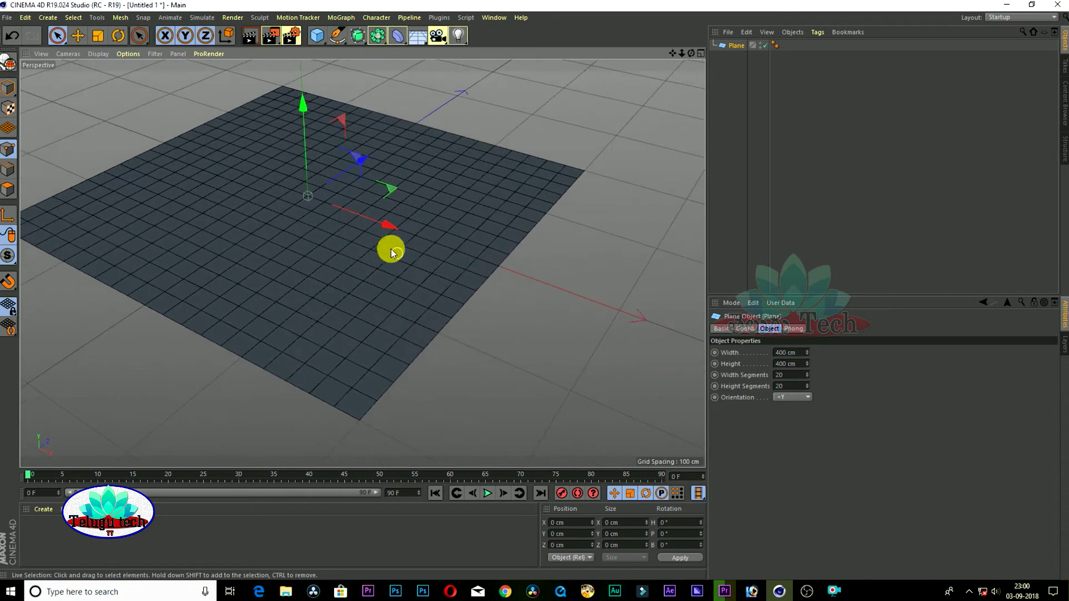
Step: Size the plane 419 × 418 cm with 14 × 69 segments
{"action": "left_click_drag", "start_coordinate": [807, 353], "coordinate": [757, 410]}
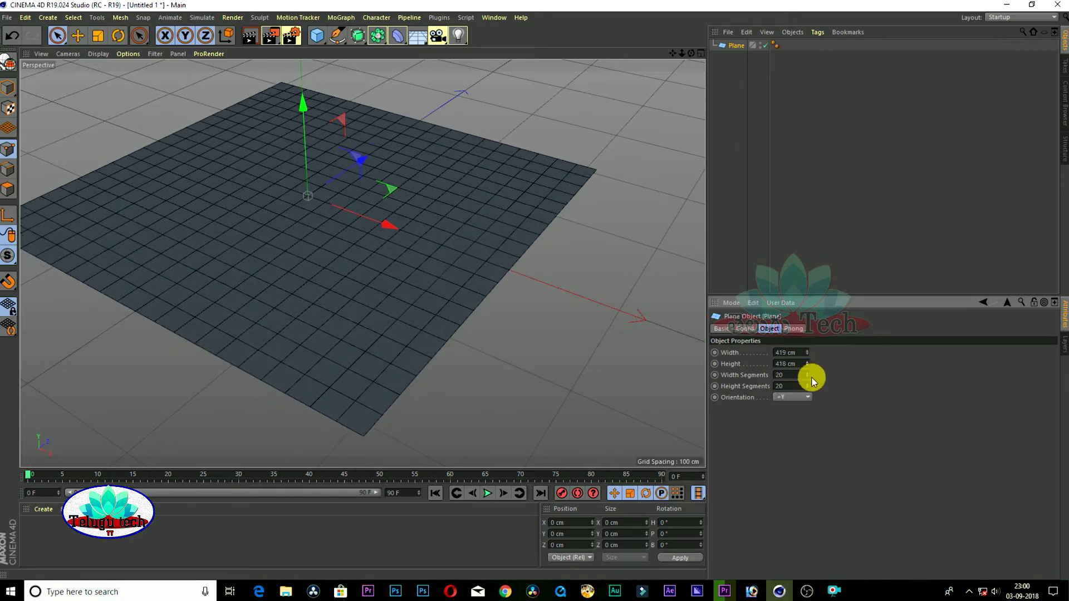
{"action": "left_click_drag", "start_coordinate": [807, 376], "coordinate": [807, 380]}
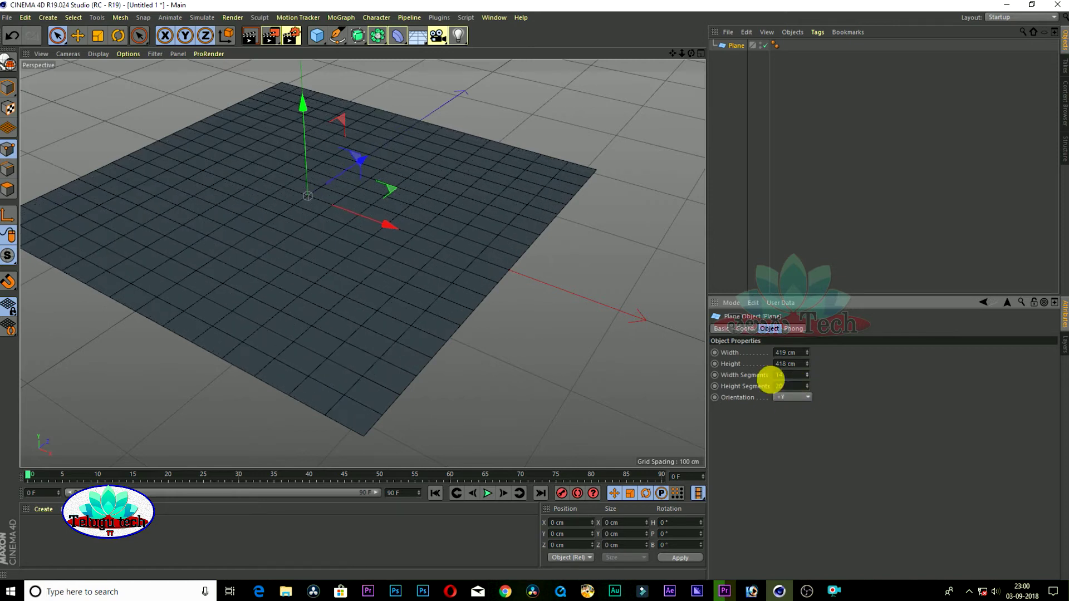
{"action": "mouse_move", "coordinate": [809, 388]}
{"action": "left_mouse_down"}
{"action": "mouse_move", "coordinate": [808, 400]}
{"action": "mouse_move", "coordinate": [808, 390]}
{"action": "left_mouse_up"}
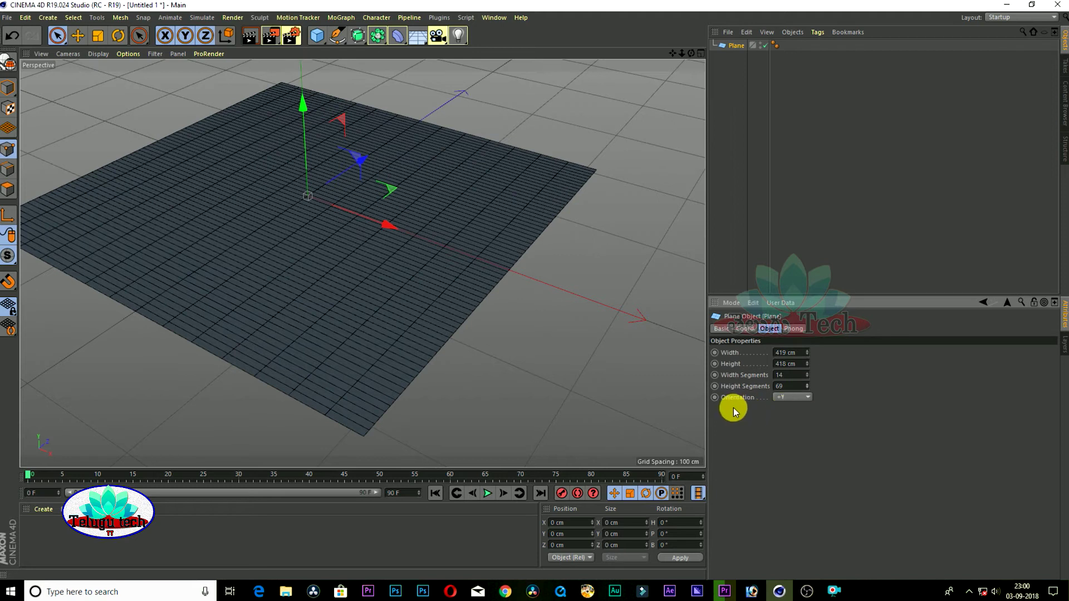
Step: Try the +X, +Y and +Z orientations, finally facing the plane along -Z
{"action": "left_click", "coordinate": [807, 397]}
{"action": "left_click", "coordinate": [805, 408]}
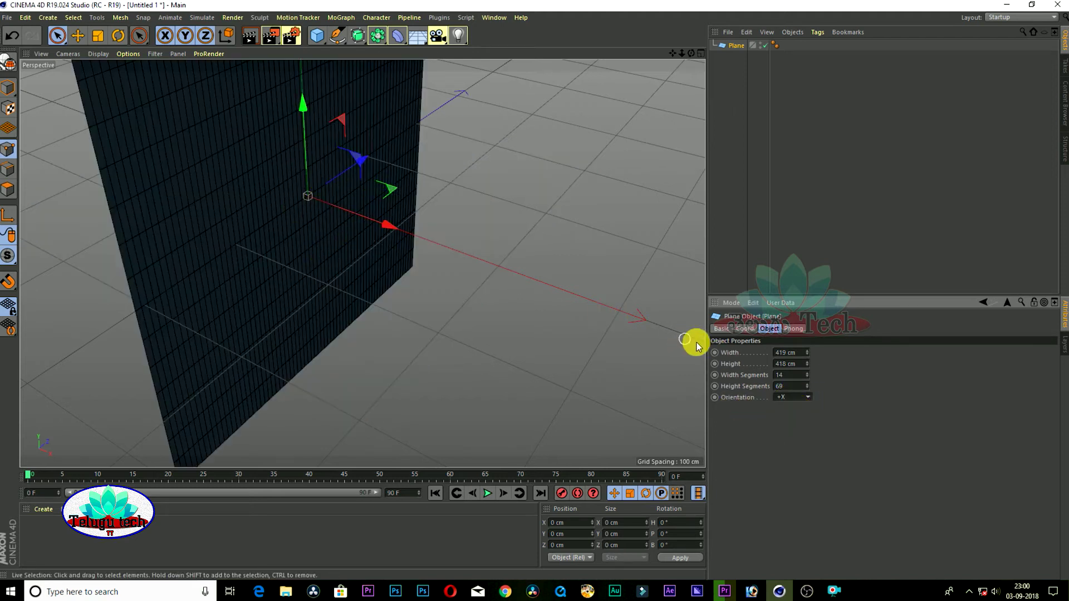
{"action": "left_click", "coordinate": [805, 399]}
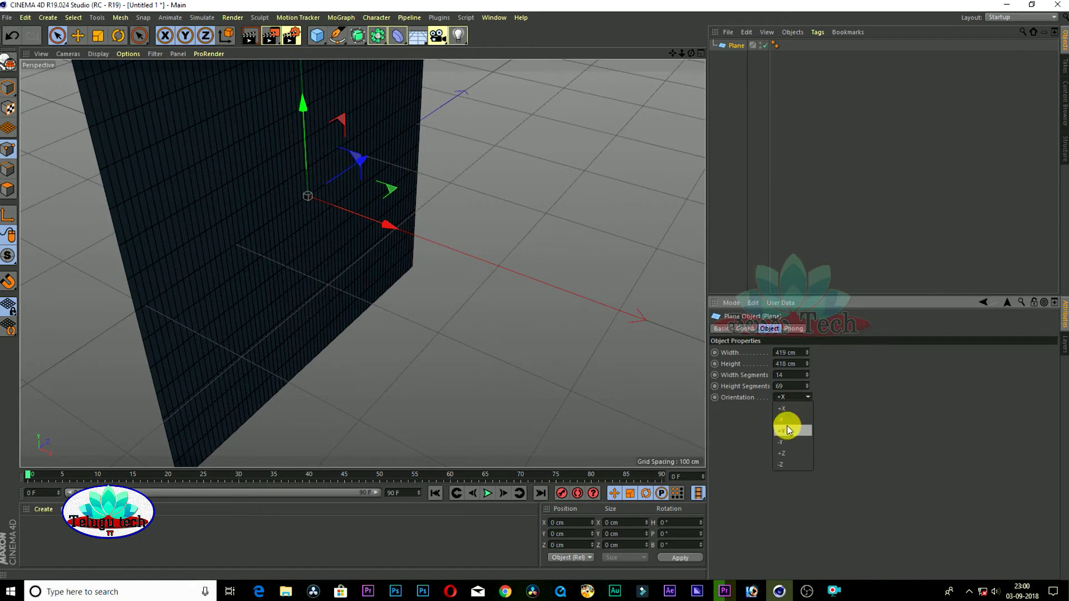
{"action": "left_click", "coordinate": [786, 428]}
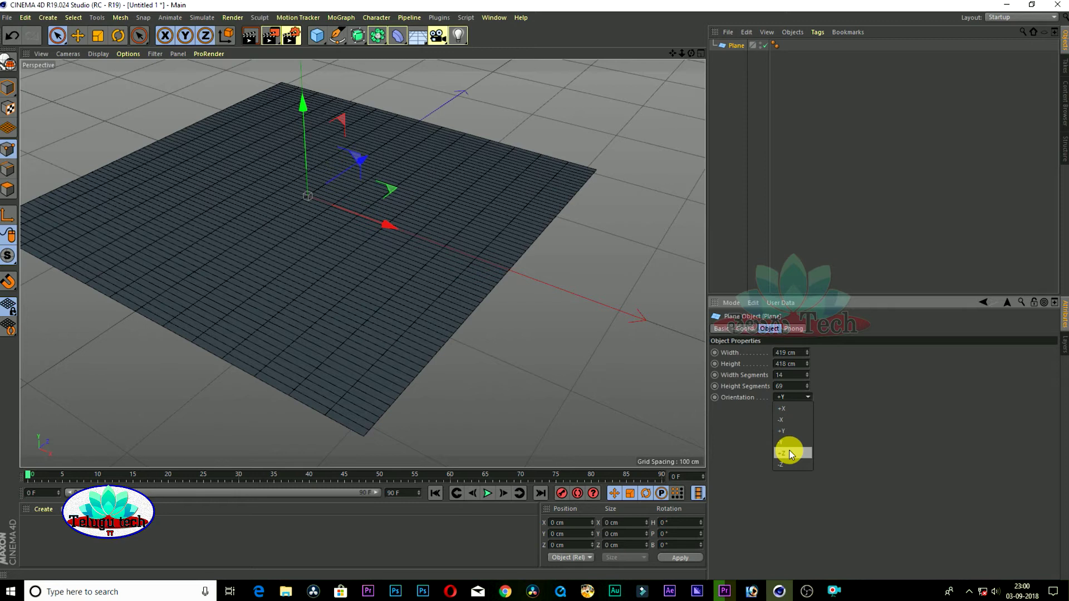
{"action": "left_click", "coordinate": [790, 449]}
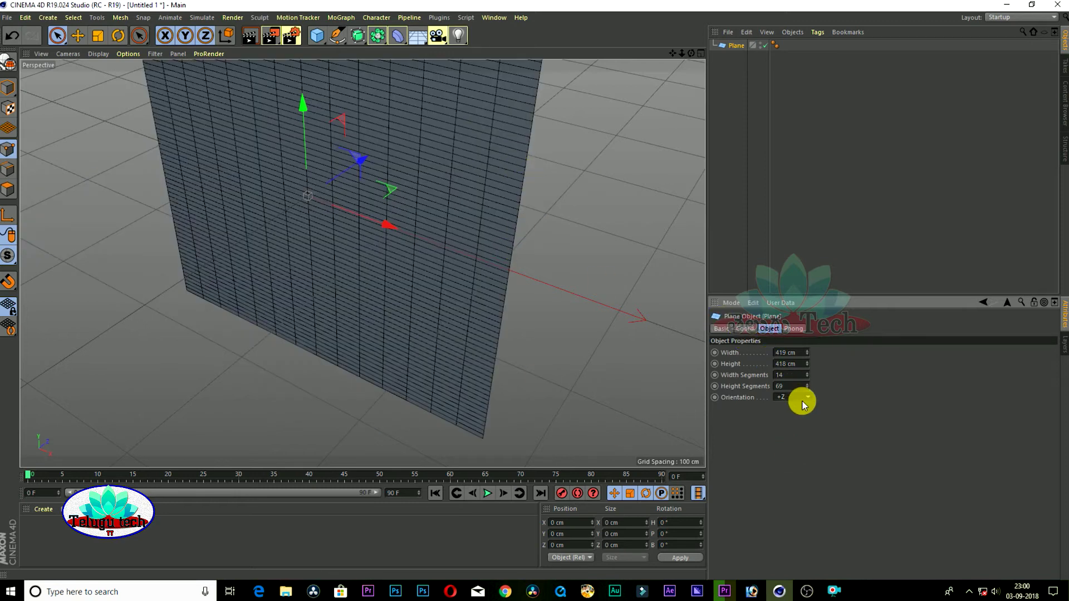
{"action": "left_click", "coordinate": [782, 466]}
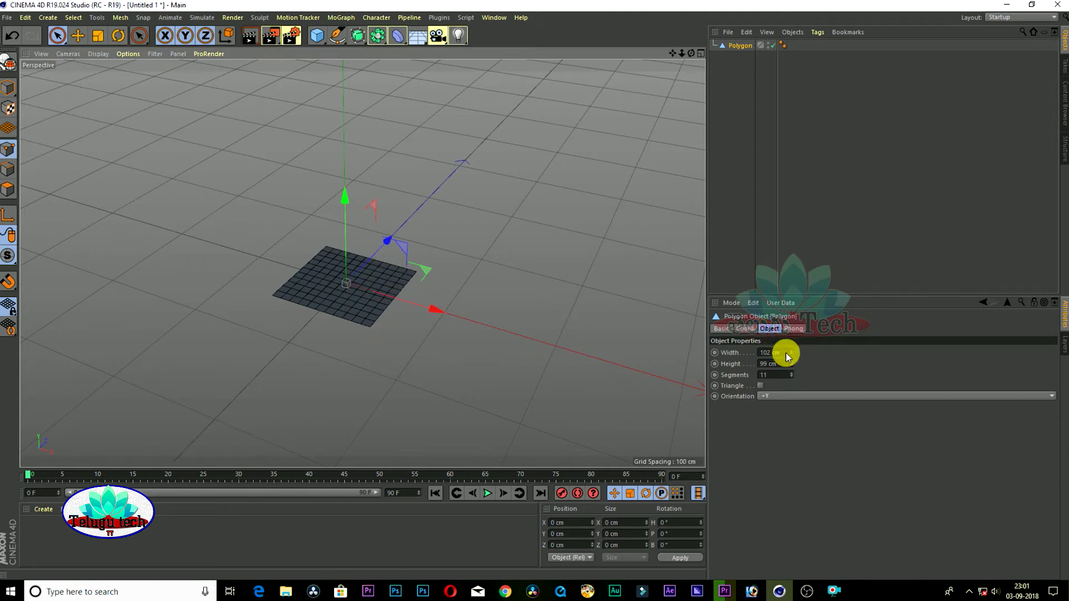
Step: Make the polygon a 102 × 112 cm triangle with 20 segments
{"action": "left_click_drag", "start_coordinate": [791, 354], "coordinate": [791, 362]}
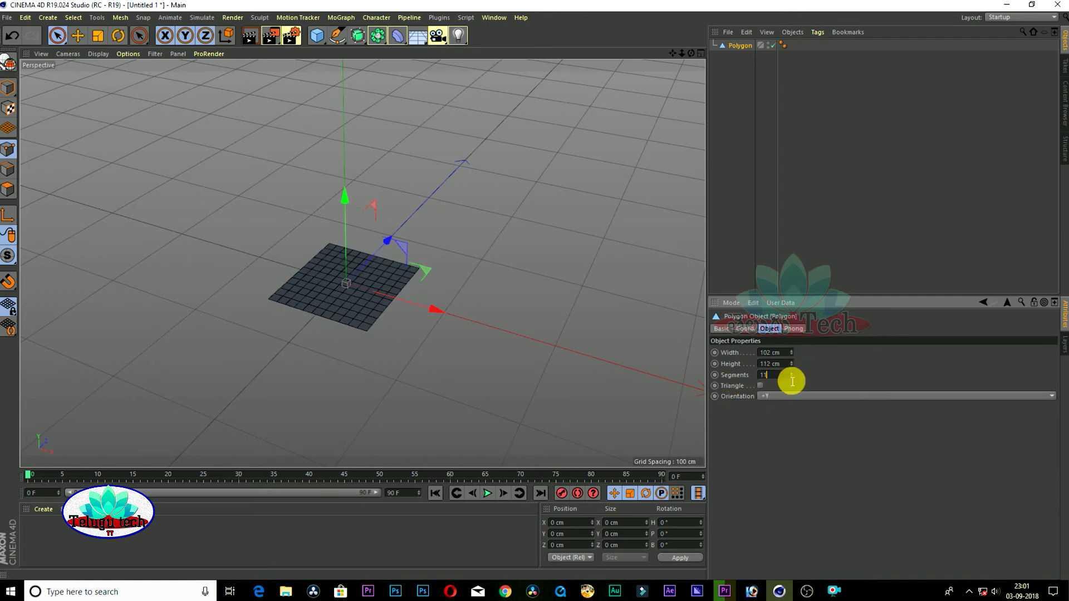
{"action": "left_click_drag", "start_coordinate": [790, 375], "coordinate": [791, 368]}
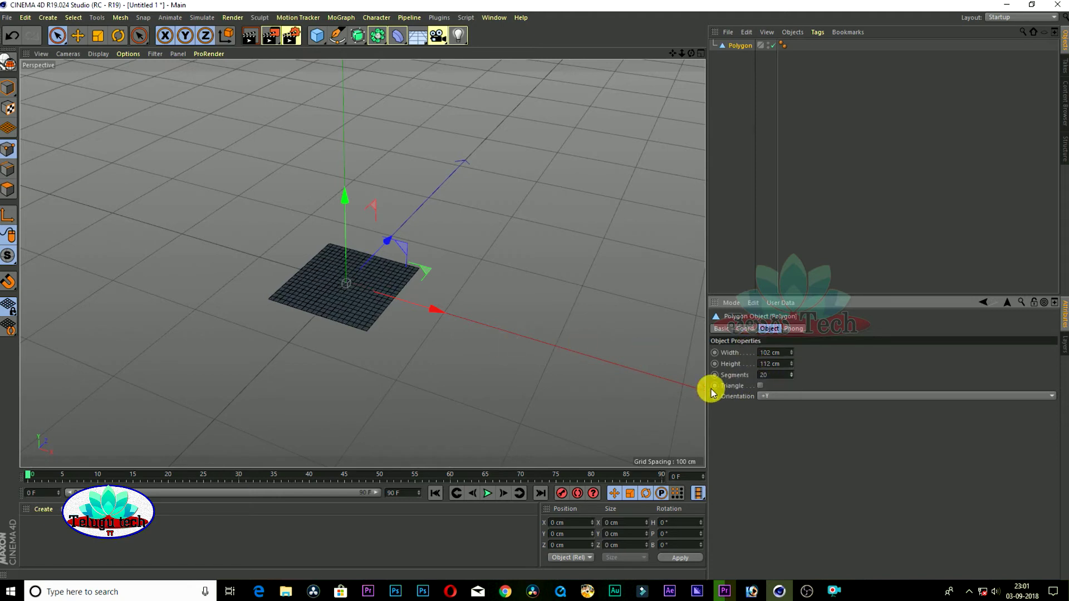
{"action": "left_click", "coordinate": [761, 385]}
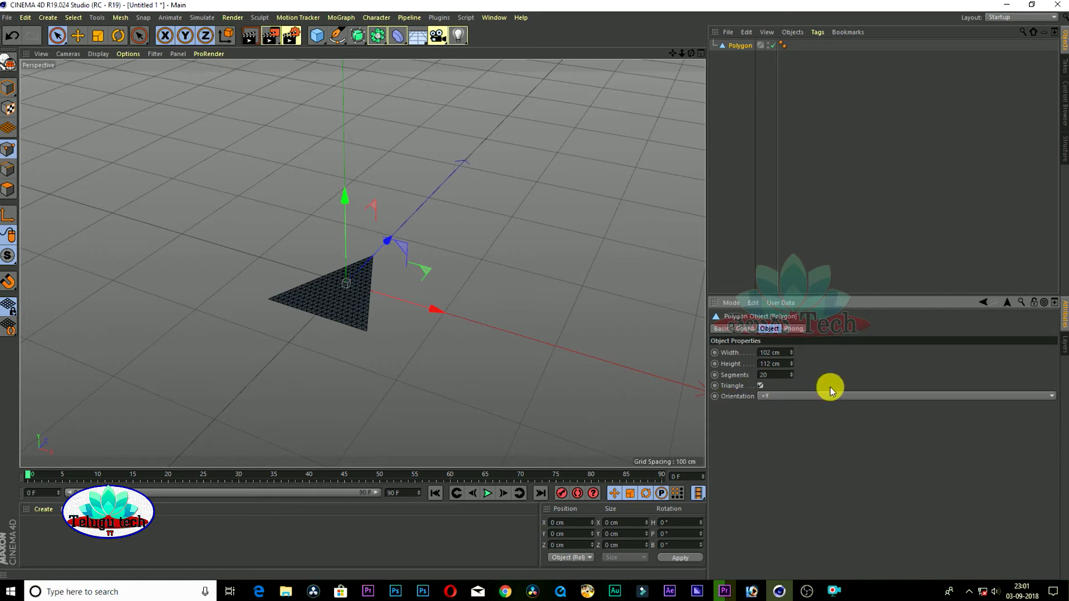
Step: Delete the polygon from the scene
{"action": "scroll", "coordinate": [470, 337], "scroll_direction": "down", "scroll_amount": 2}
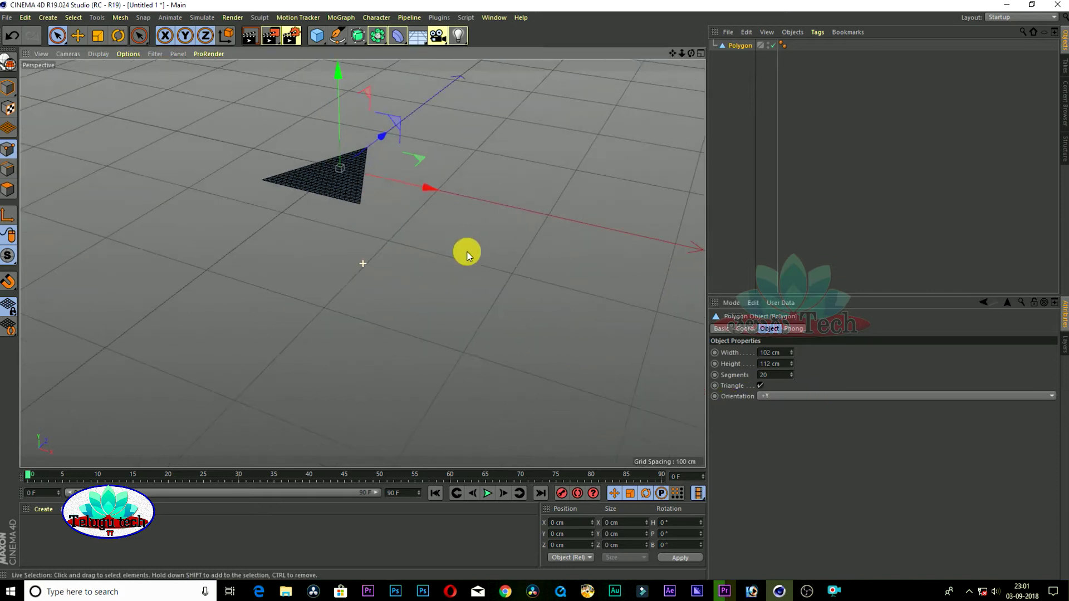
{"action": "left_click", "coordinate": [732, 45]}
{"action": "key", "text": "Delete"}
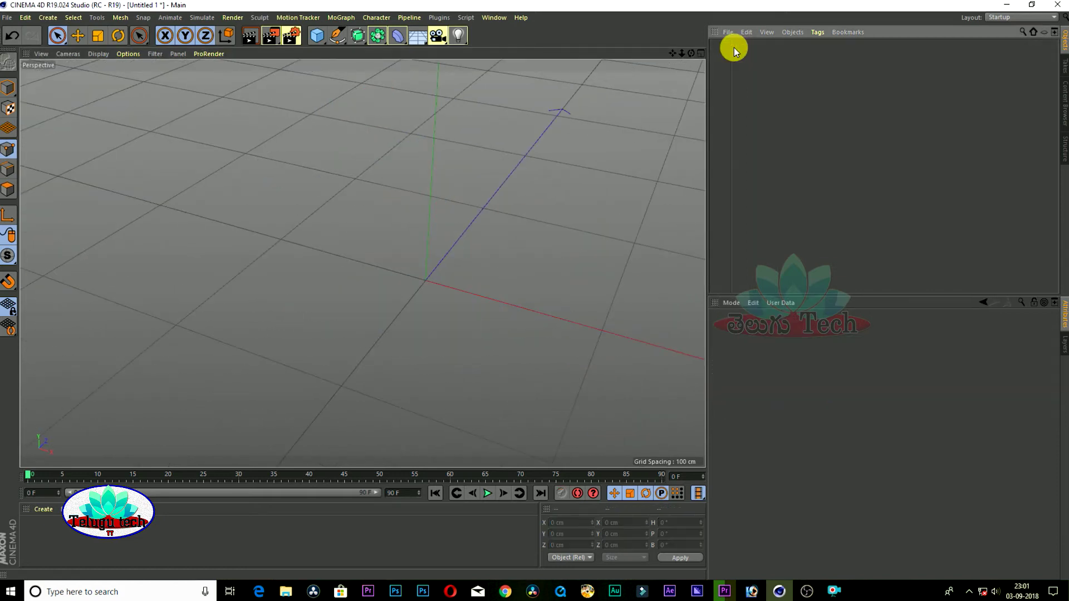
Step: Add a sphere with 90 cm radius and 63 segments
{"action": "left_click", "coordinate": [319, 37]}
{"action": "left_click", "coordinate": [552, 74]}
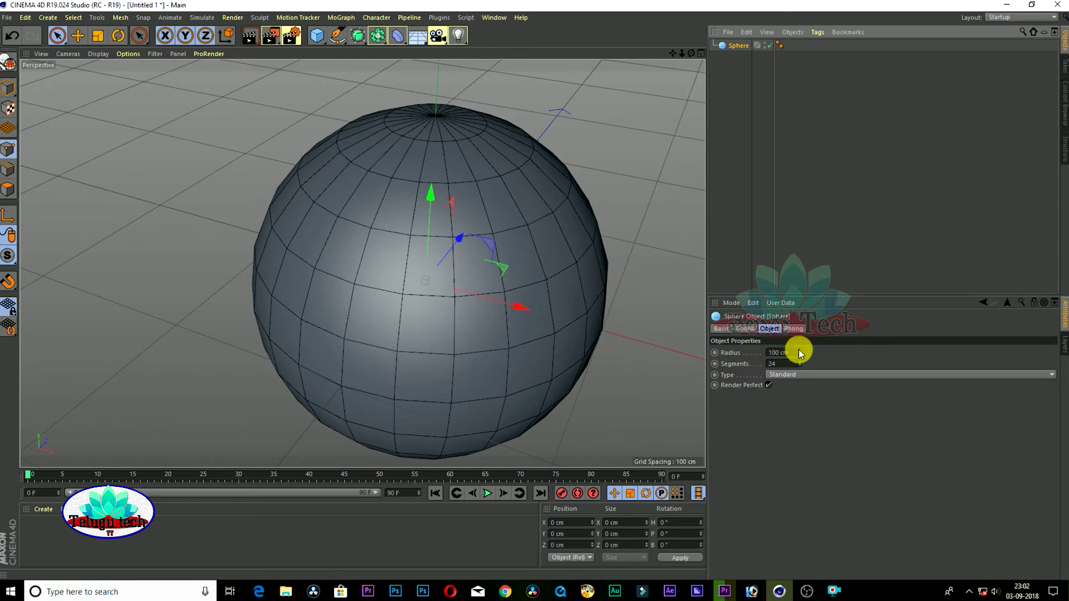
{"action": "left_click_drag", "start_coordinate": [800, 355], "coordinate": [800, 377]}
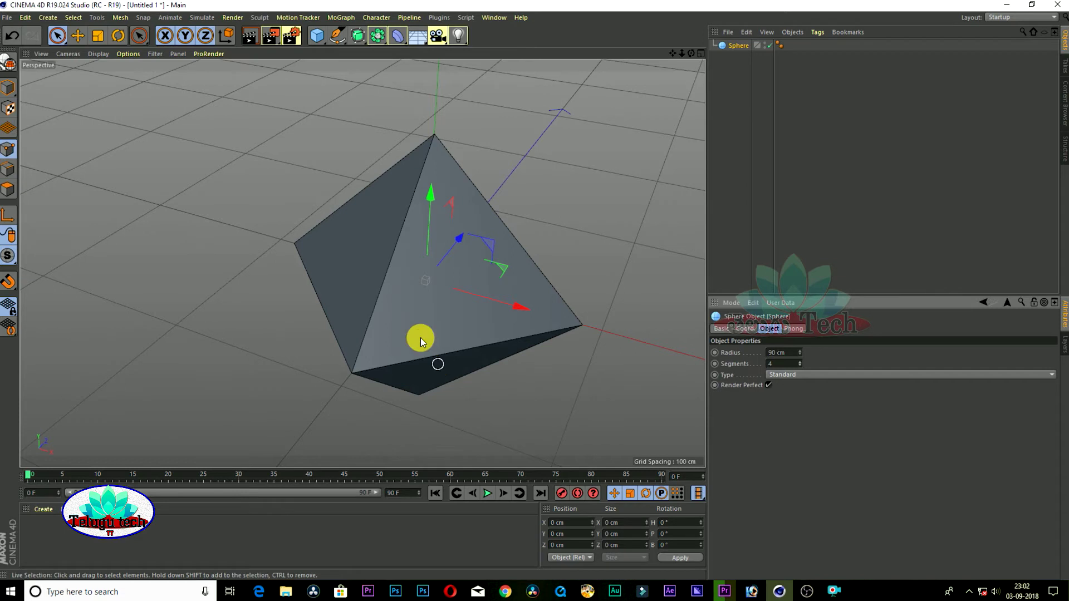
{"action": "left_click_drag", "start_coordinate": [800, 364], "coordinate": [800, 334]}
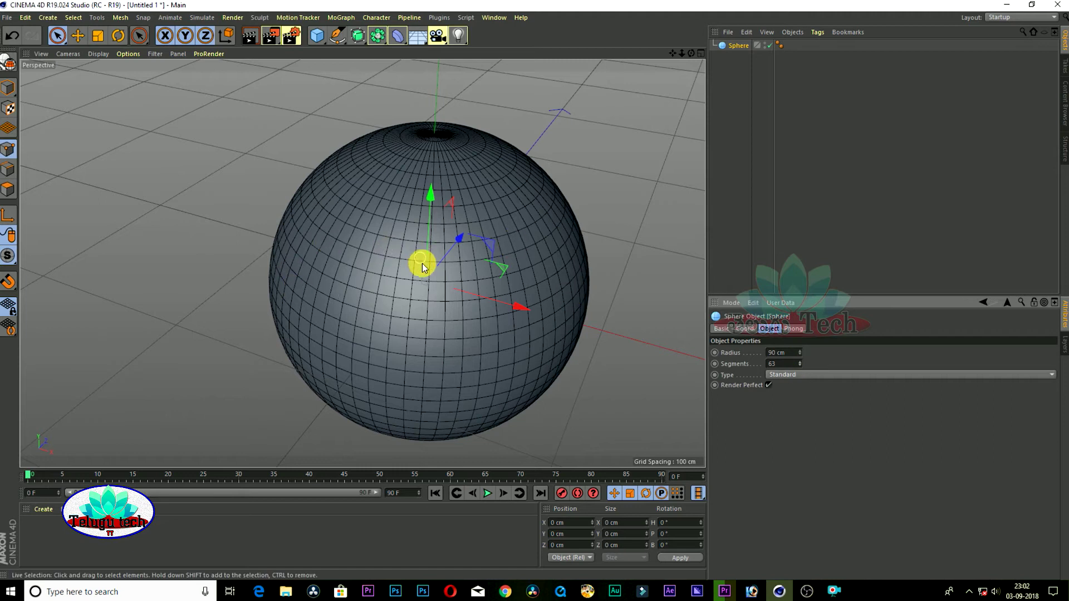
Step: Switch the sphere type through Tetrahedron, Hexahedron, Octahedron and Icosahedron
{"action": "left_click", "coordinate": [801, 375]}
{"action": "left_click", "coordinate": [804, 397]}
{"action": "left_click", "coordinate": [804, 376]}
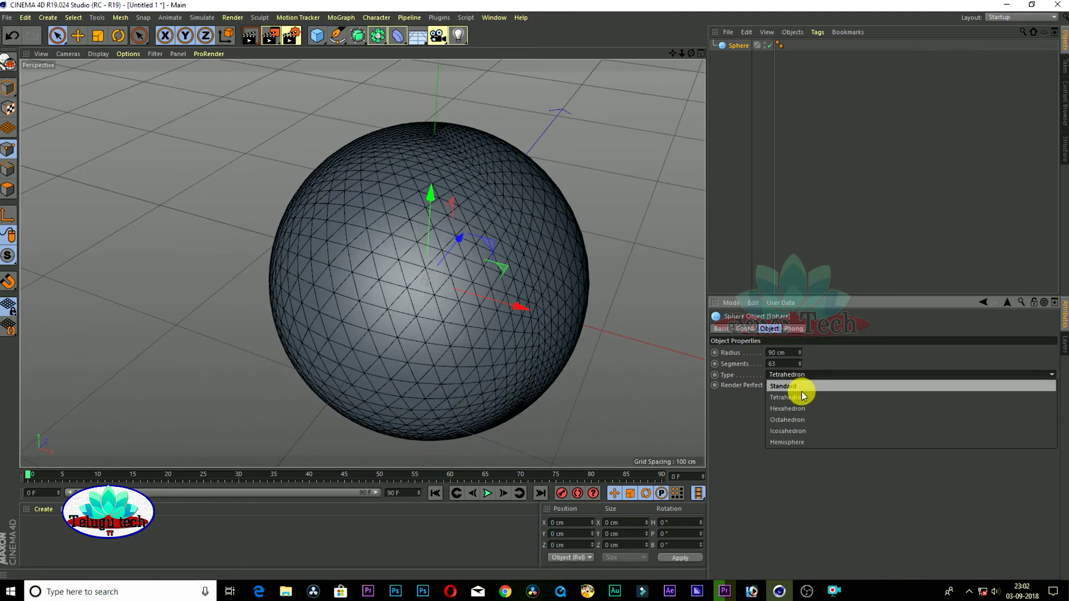
{"action": "left_click", "coordinate": [795, 407]}
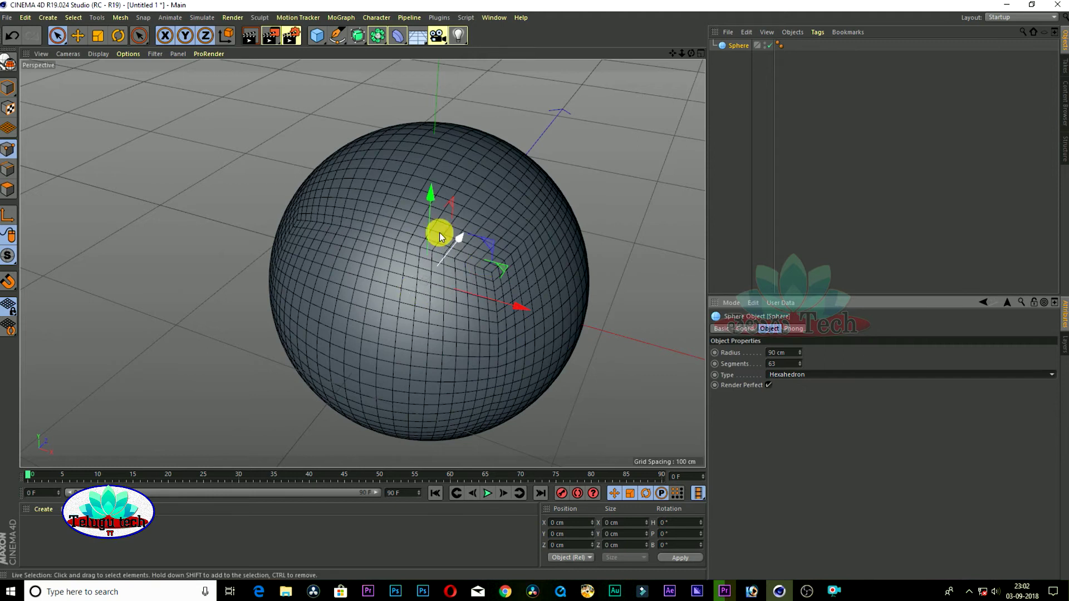
{"action": "left_click", "coordinate": [807, 375]}
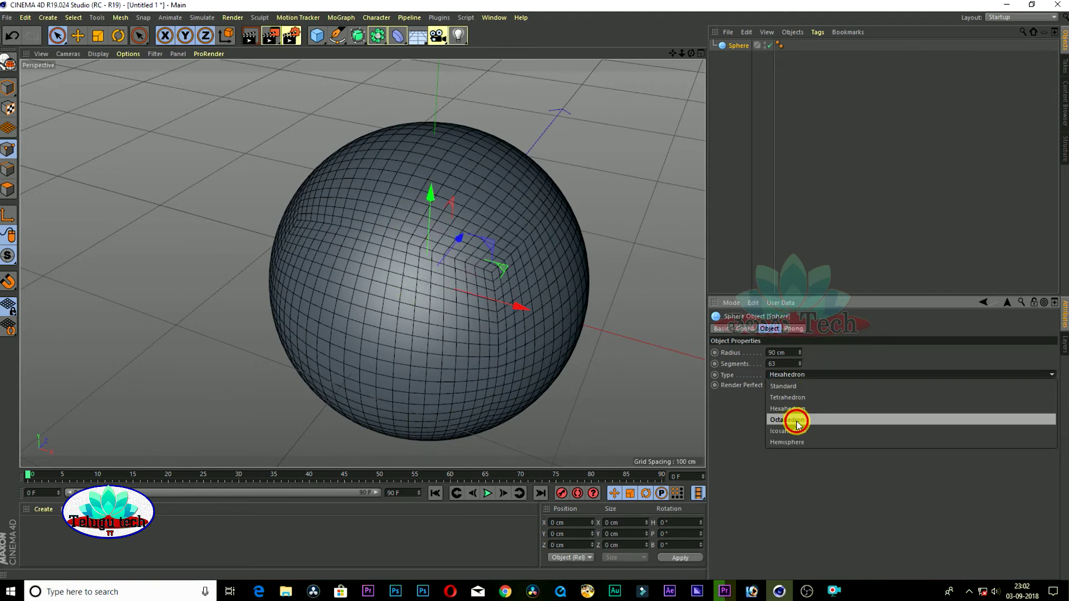
{"action": "left_click", "coordinate": [795, 419]}
{"action": "left_click", "coordinate": [811, 374]}
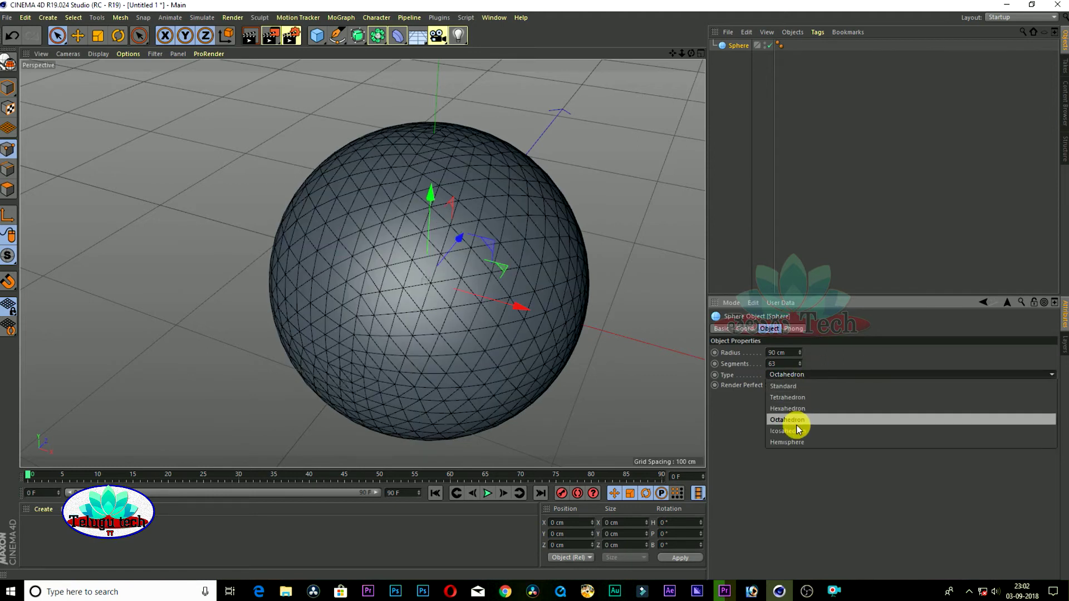
{"action": "left_click", "coordinate": [794, 430]}
Step: Turn the sphere into a Hemisphere, then restore the Standard type
{"action": "left_click", "coordinate": [802, 375]}
{"action": "left_click", "coordinate": [787, 443]}
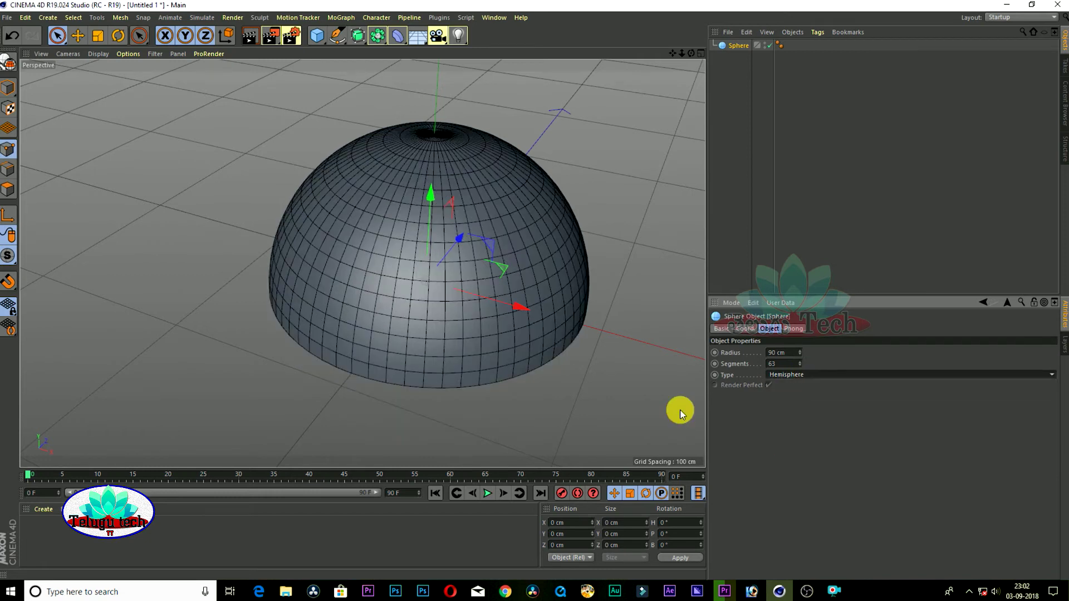
{"action": "left_click_drag", "start_coordinate": [599, 393], "coordinate": [645, 377], "text": "alt"}
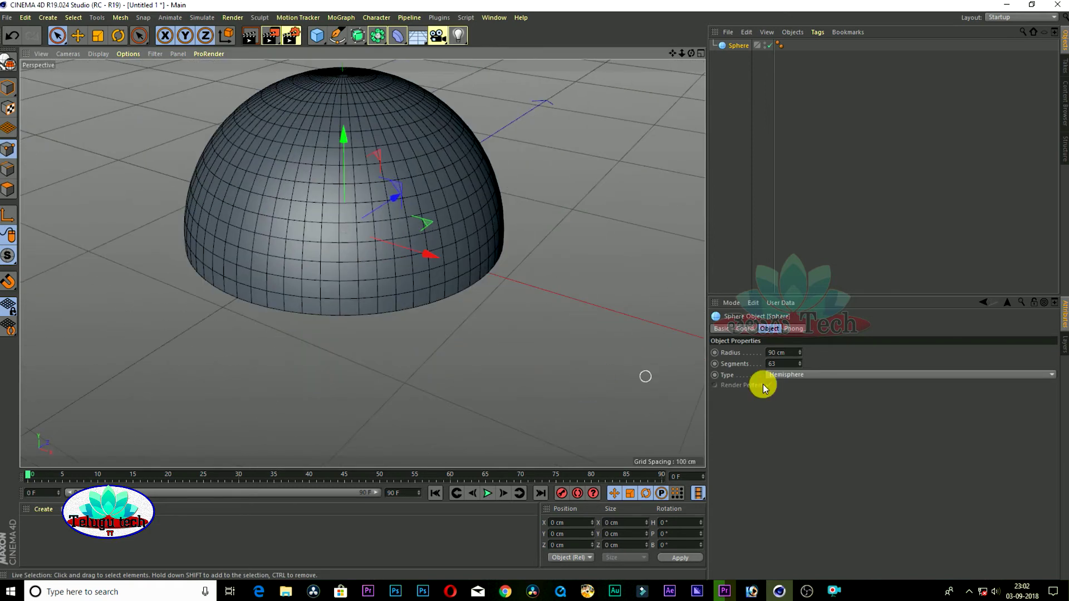
{"action": "left_click", "coordinate": [796, 374]}
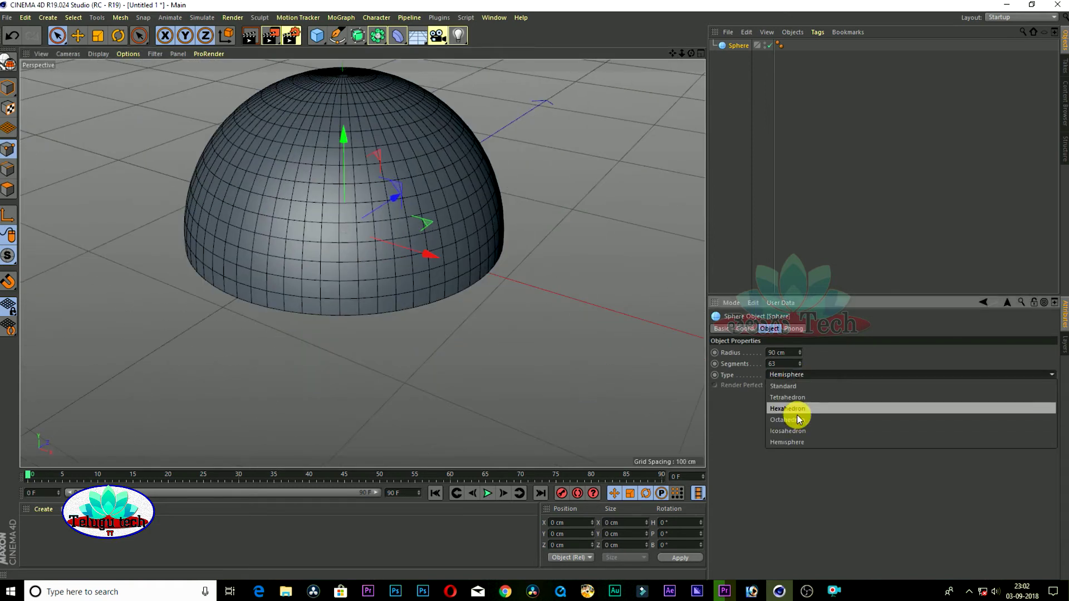
{"action": "left_click", "coordinate": [786, 386]}
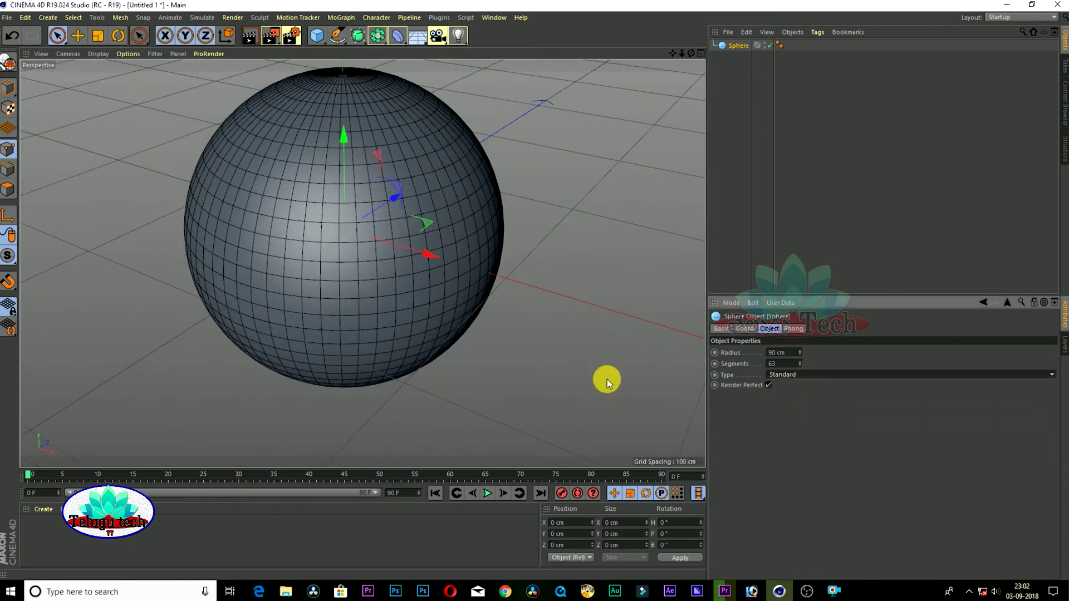
Step: Delete the sphere from the scene
{"action": "left_click", "coordinate": [734, 48]}
{"action": "key", "text": "Delete"}
{"action": "left_click", "coordinate": [317, 36]}
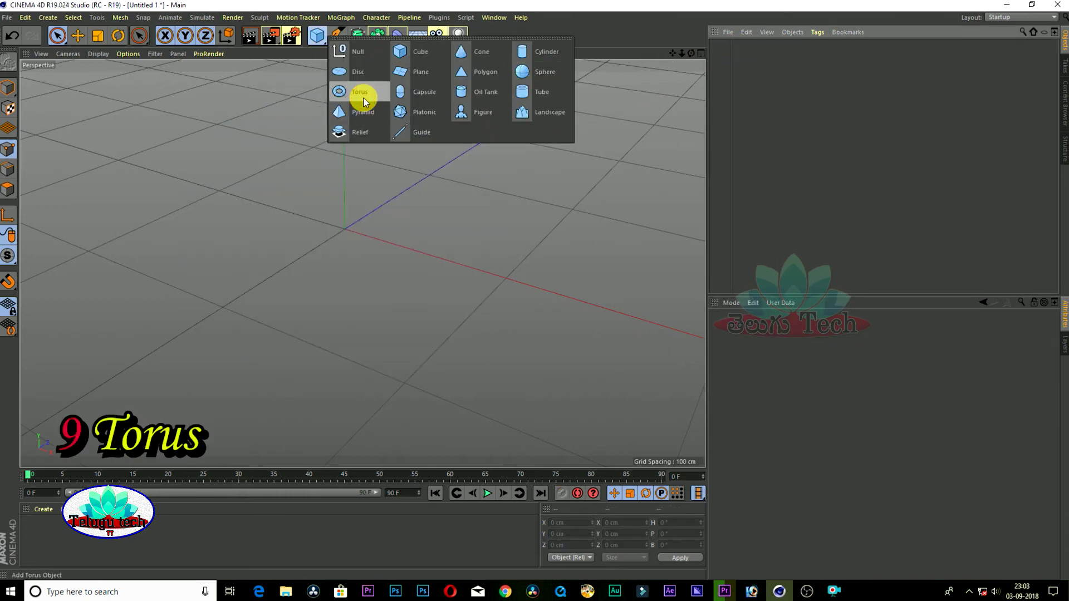
Step: Add a torus with 183 cm ring radius and 77 ring segments
{"action": "left_click", "coordinate": [364, 100]}
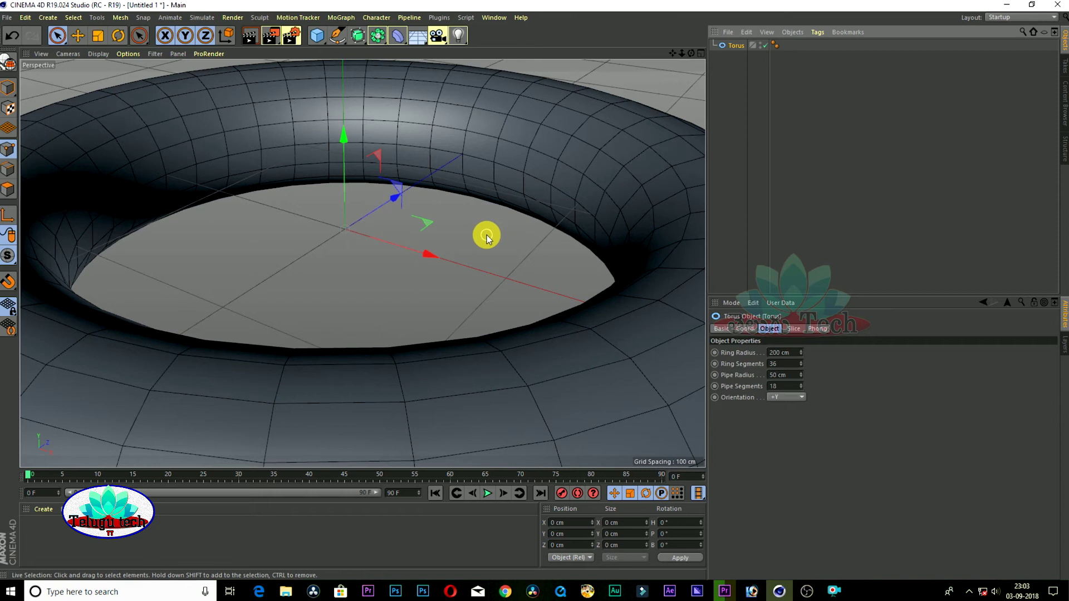
{"action": "scroll", "coordinate": [483, 248], "scroll_direction": "down", "scroll_amount": 8}
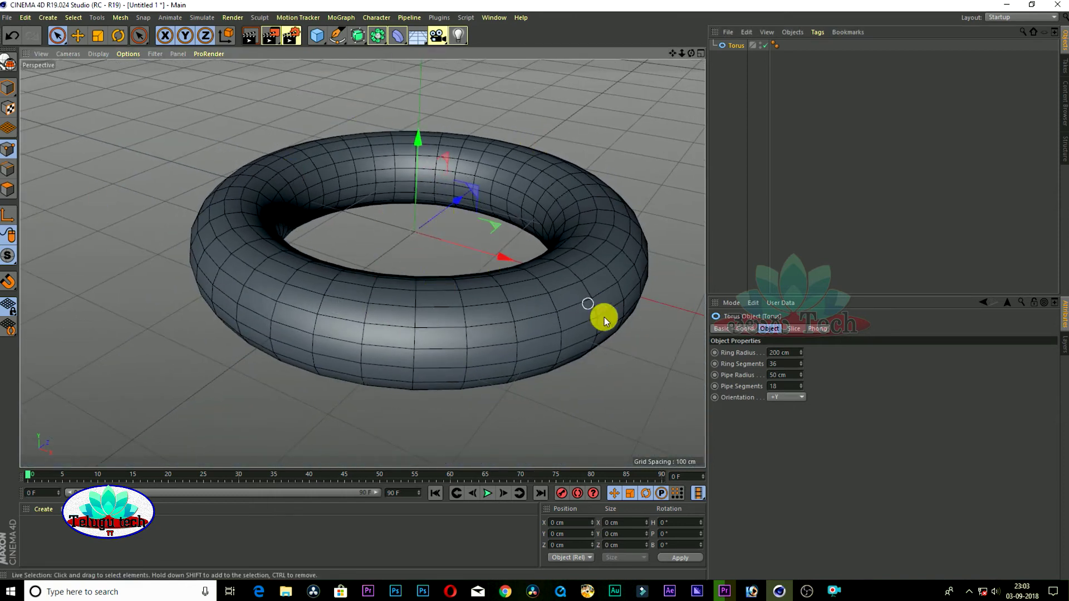
{"action": "left_click_drag", "start_coordinate": [620, 143], "coordinate": [496, 181], "text": "alt"}
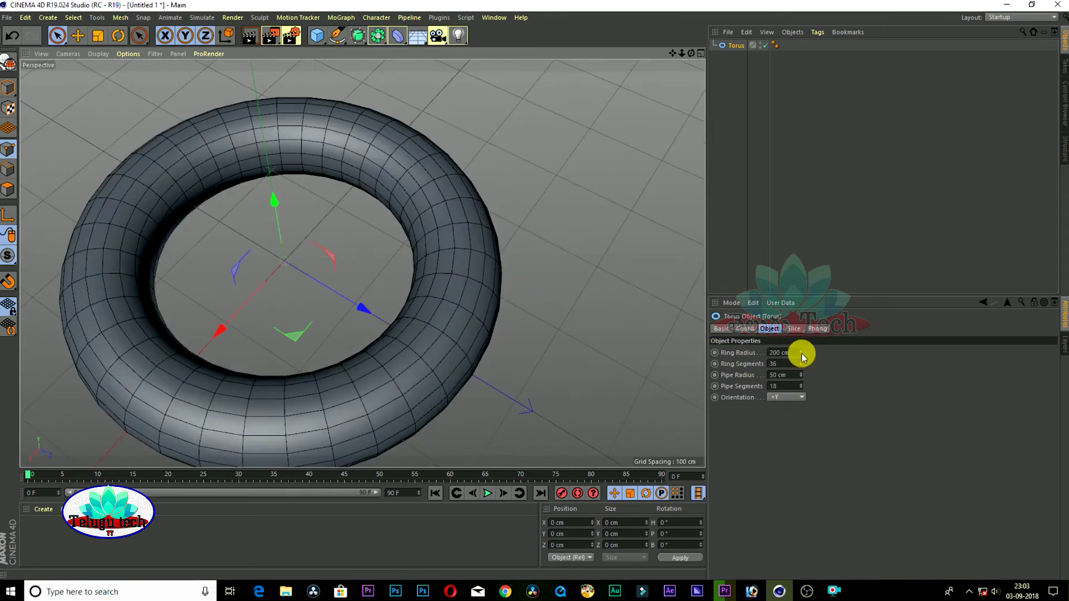
{"action": "left_click_drag", "start_coordinate": [801, 353], "coordinate": [800, 383]}
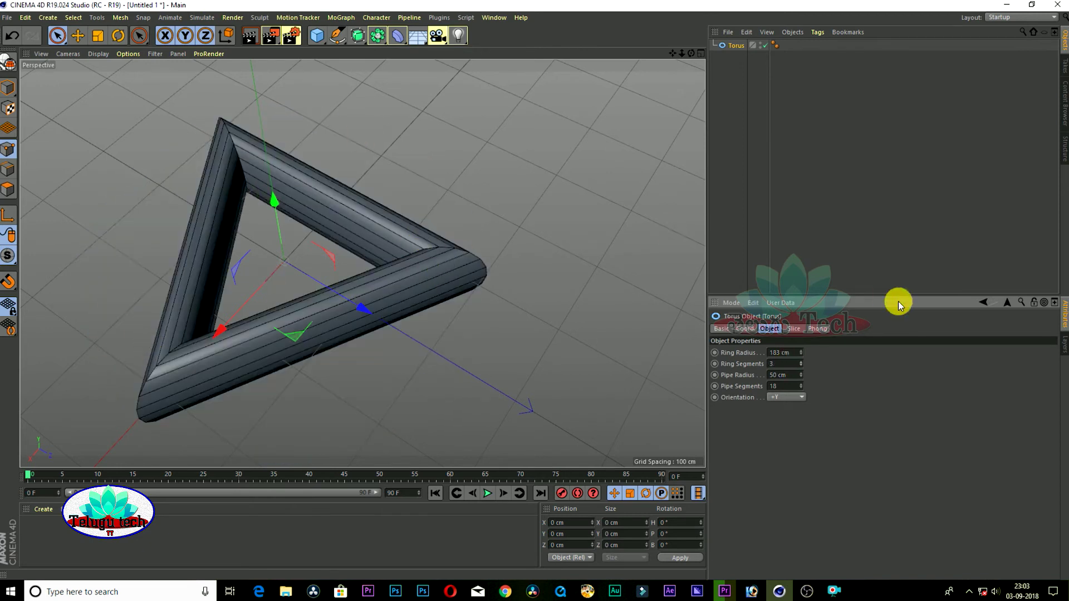
{"action": "mouse_move", "coordinate": [801, 366]}
{"action": "left_mouse_down"}
{"action": "mouse_move", "coordinate": [802, 328]}
{"action": "mouse_move", "coordinate": [804, 362]}
{"action": "left_mouse_up"}
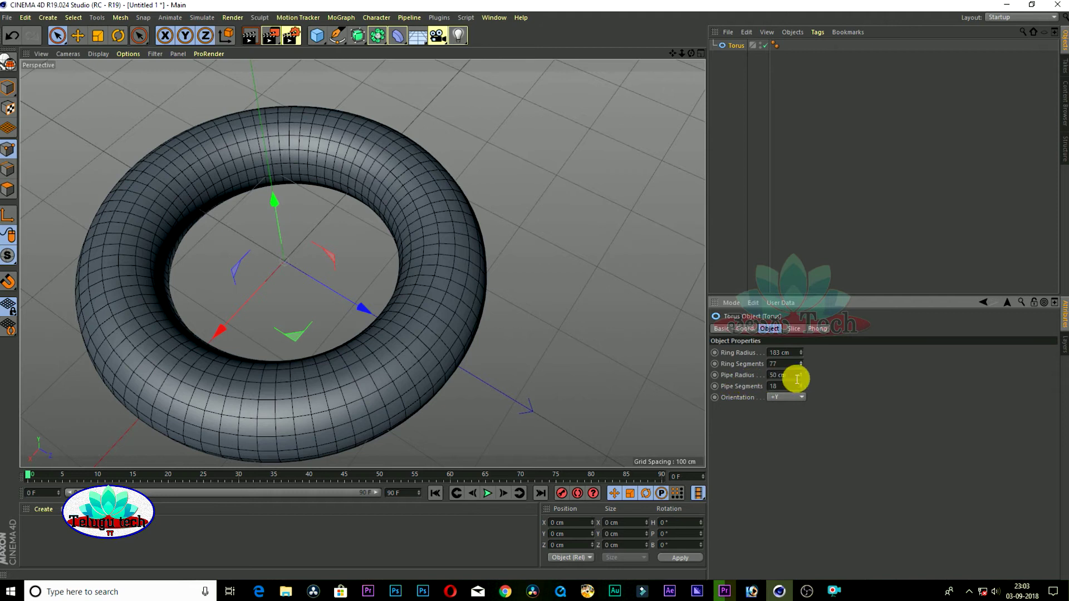
Step: Set the torus pipe to 46 cm radius with 37 pipe segments
{"action": "mouse_move", "coordinate": [802, 376]}
{"action": "left_mouse_down"}
{"action": "mouse_move", "coordinate": [802, 360]}
{"action": "mouse_move", "coordinate": [801, 390]}
{"action": "left_mouse_up"}
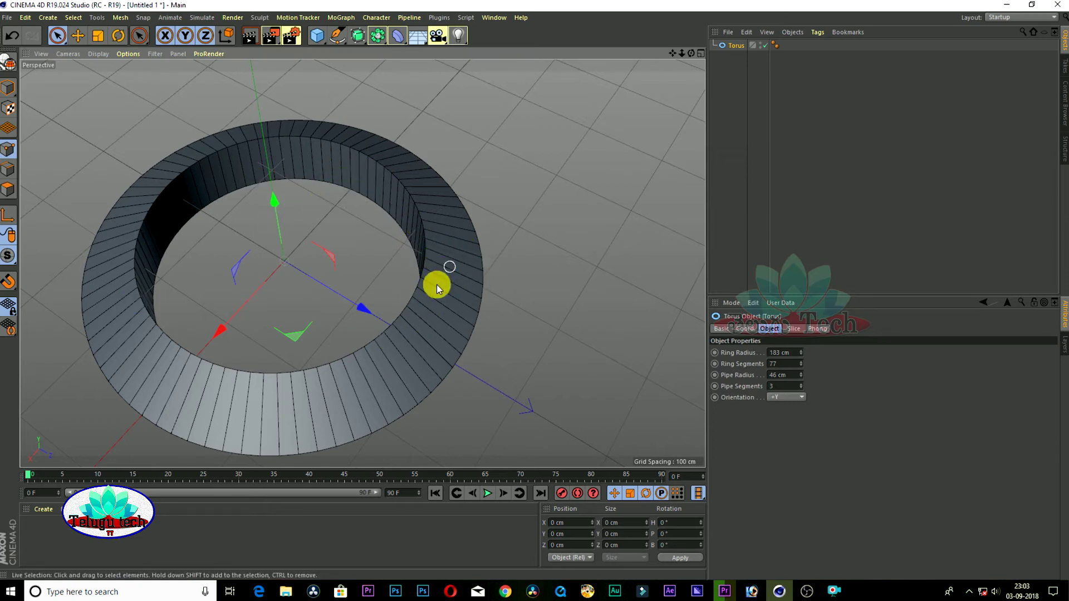
{"action": "double_click", "coordinate": [791, 386]}
{"action": "type", "text": "15"}
{"action": "key", "text": "Return"}
{"action": "left_click_drag", "start_coordinate": [801, 386], "coordinate": [310, 305]}
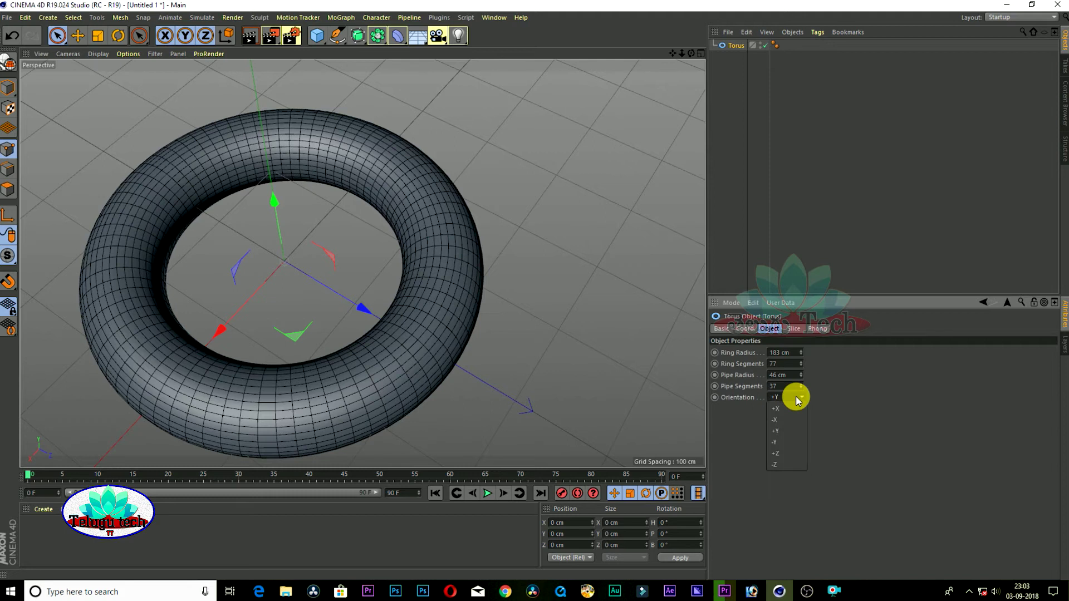
Step: Orient the torus to +X, then back to +Y, and delete it
{"action": "left_click", "coordinate": [790, 409]}
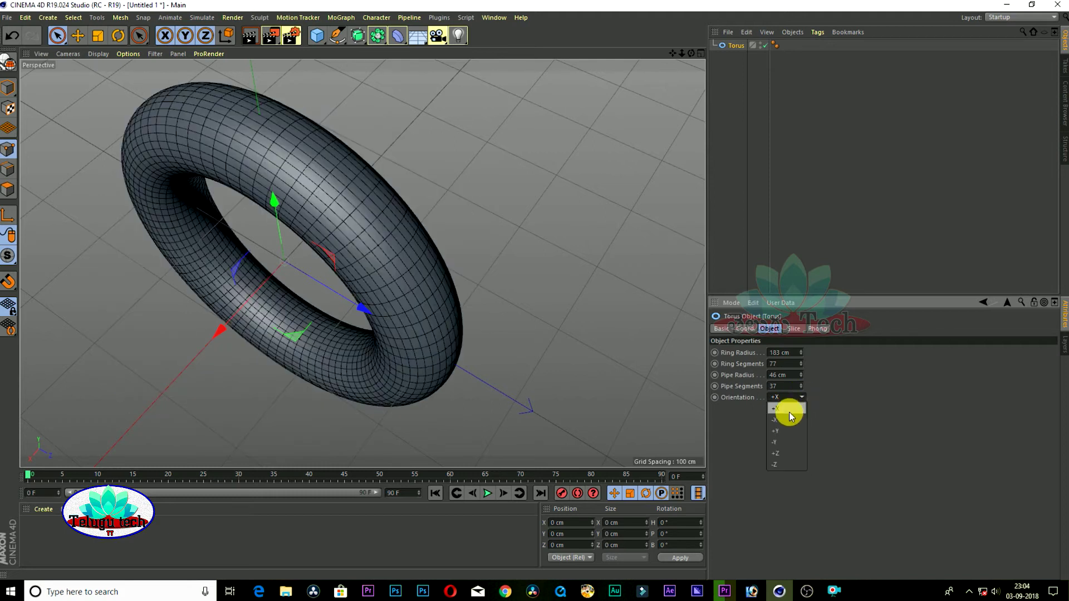
{"action": "left_click", "coordinate": [783, 431]}
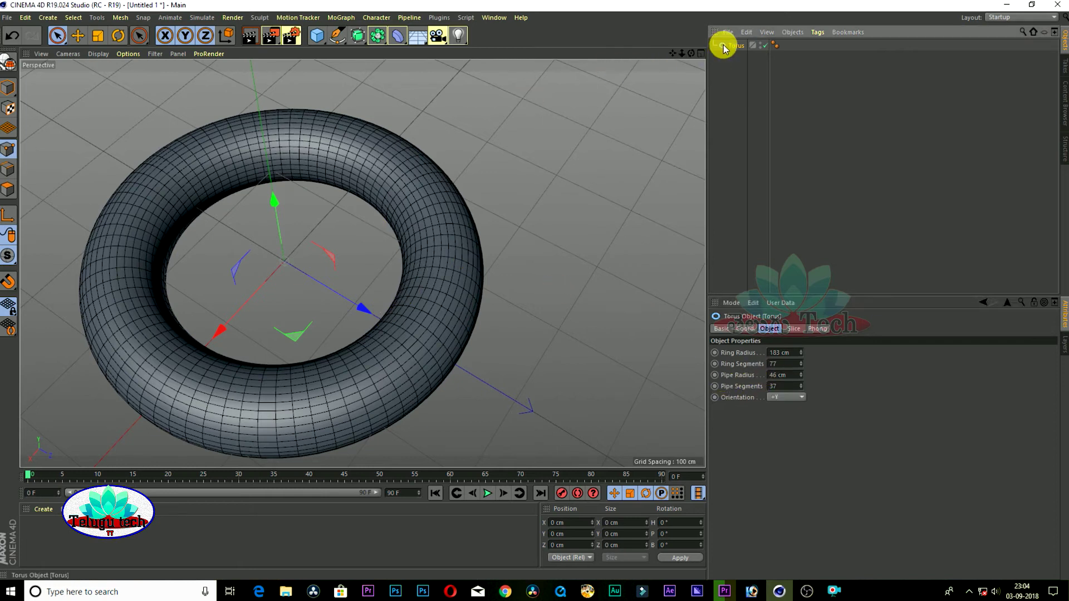
{"action": "key", "text": "Delete"}
{"action": "left_click", "coordinate": [317, 35]}
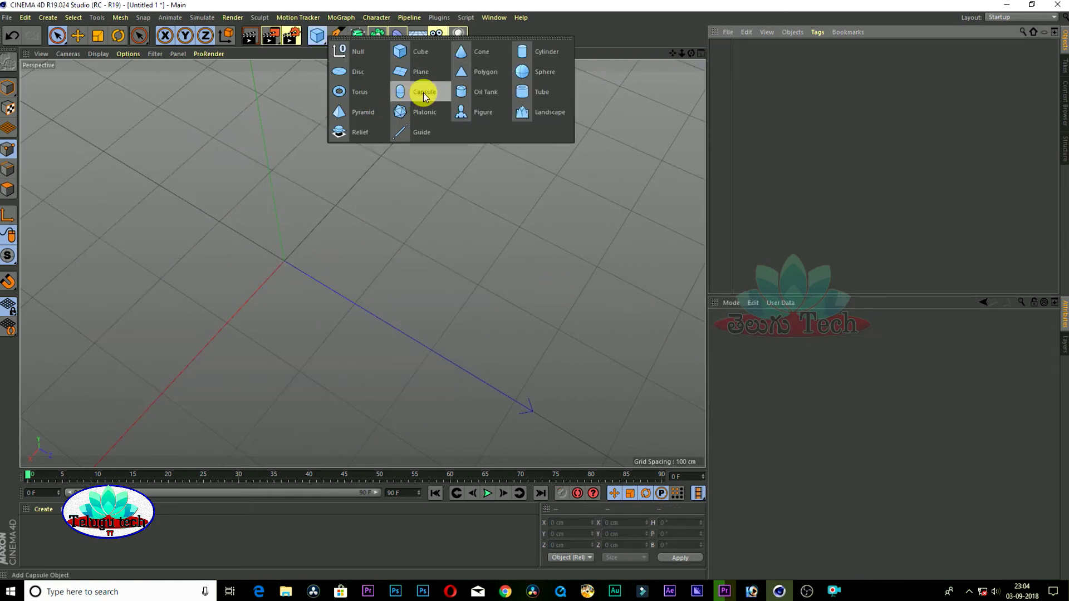
Step: Add a capsule with 60 cm radius and fewer height segments
{"action": "left_click", "coordinate": [423, 92]}
{"action": "left_click_drag", "start_coordinate": [382, 373], "coordinate": [426, 318], "text": "alt"}
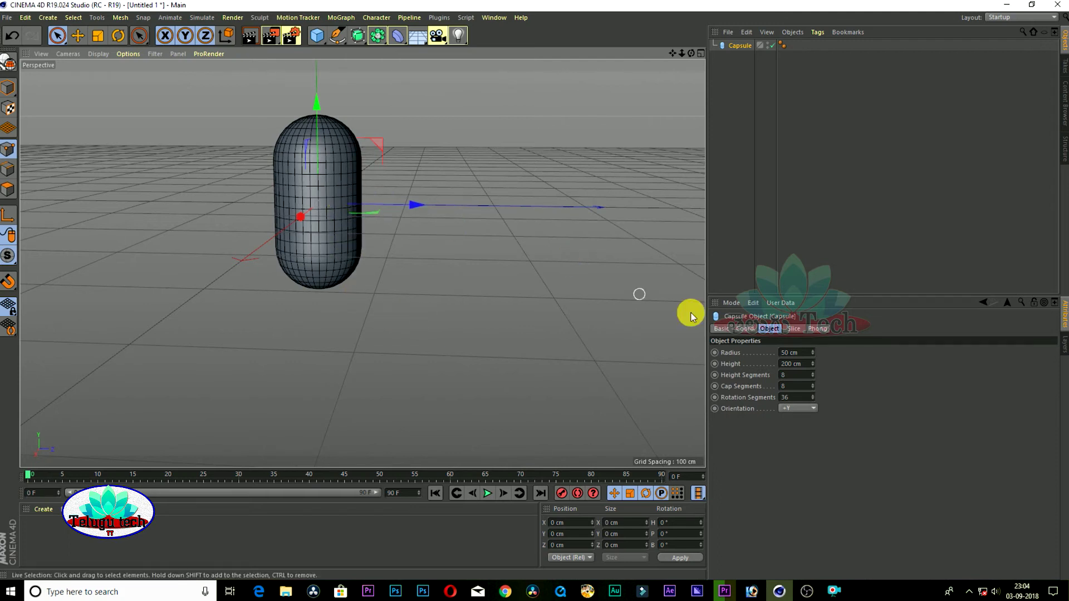
{"action": "mouse_move", "coordinate": [812, 352]}
{"action": "left_mouse_down"}
{"action": "mouse_move", "coordinate": [813, 323]}
{"action": "mouse_move", "coordinate": [813, 379]}
{"action": "mouse_move", "coordinate": [812, 351]}
{"action": "mouse_move", "coordinate": [813, 368]}
{"action": "left_mouse_up"}
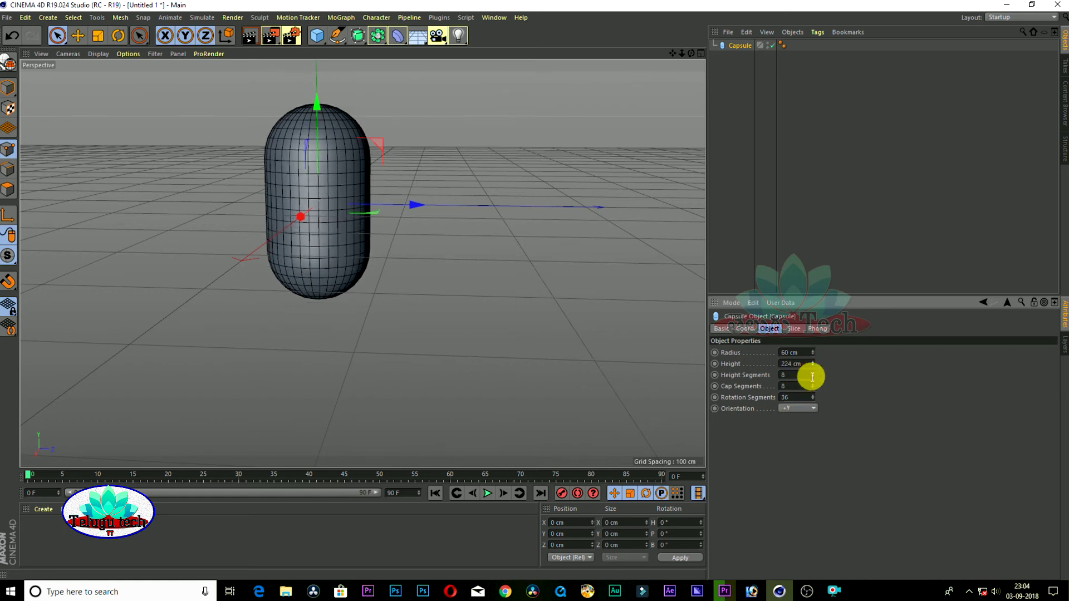
{"action": "left_click_drag", "start_coordinate": [813, 377], "coordinate": [813, 403]}
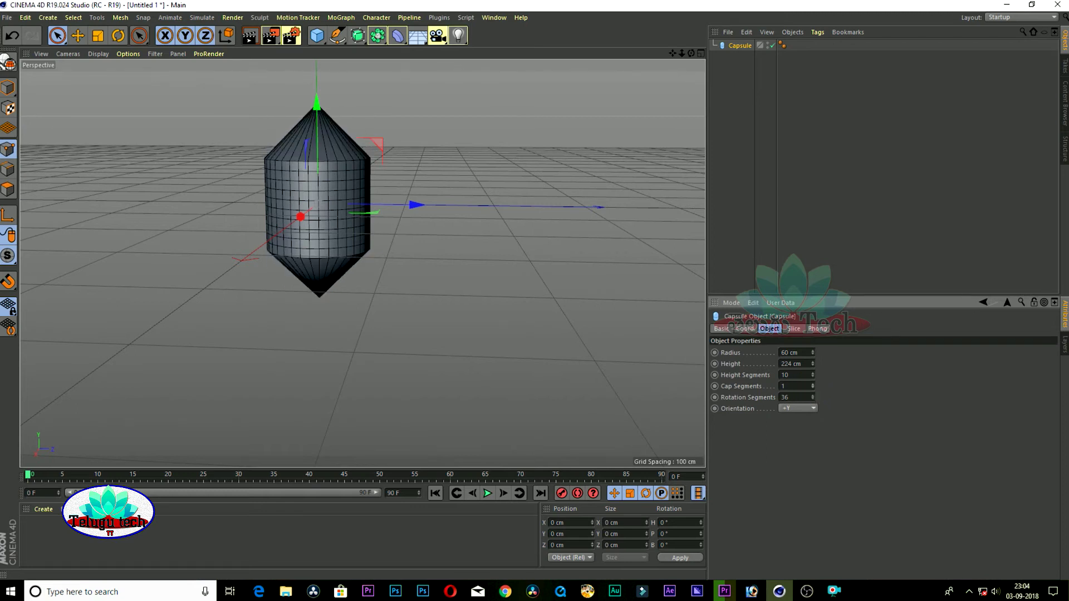
Step: Raise the cap segments and set rotation segments to 52, then delete the capsule
{"action": "left_click_drag", "start_coordinate": [813, 402], "coordinate": [813, 393]}
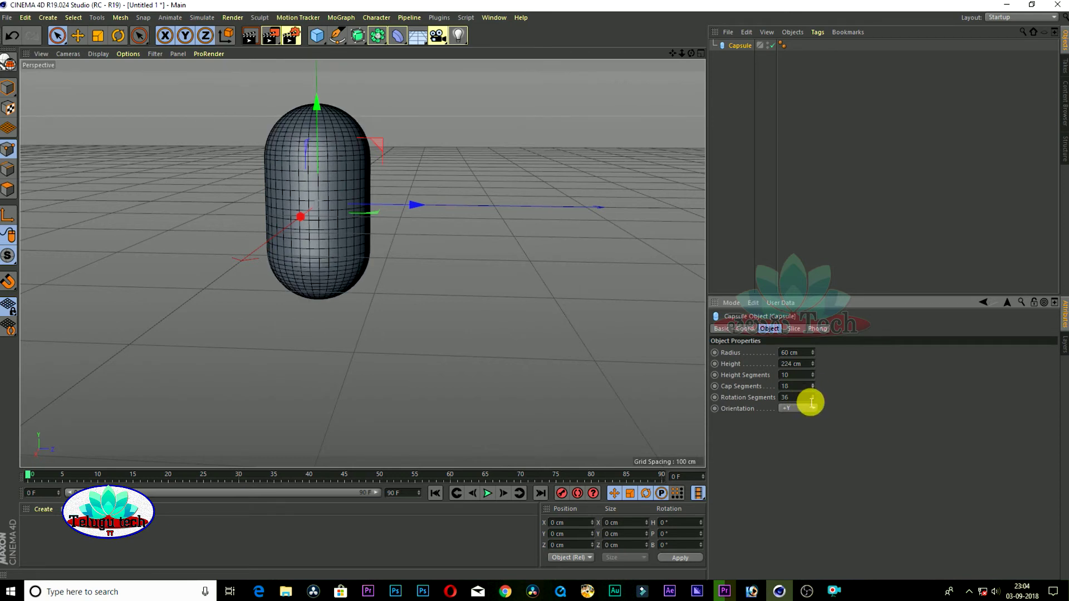
{"action": "left_click_drag", "start_coordinate": [813, 402], "coordinate": [814, 396]}
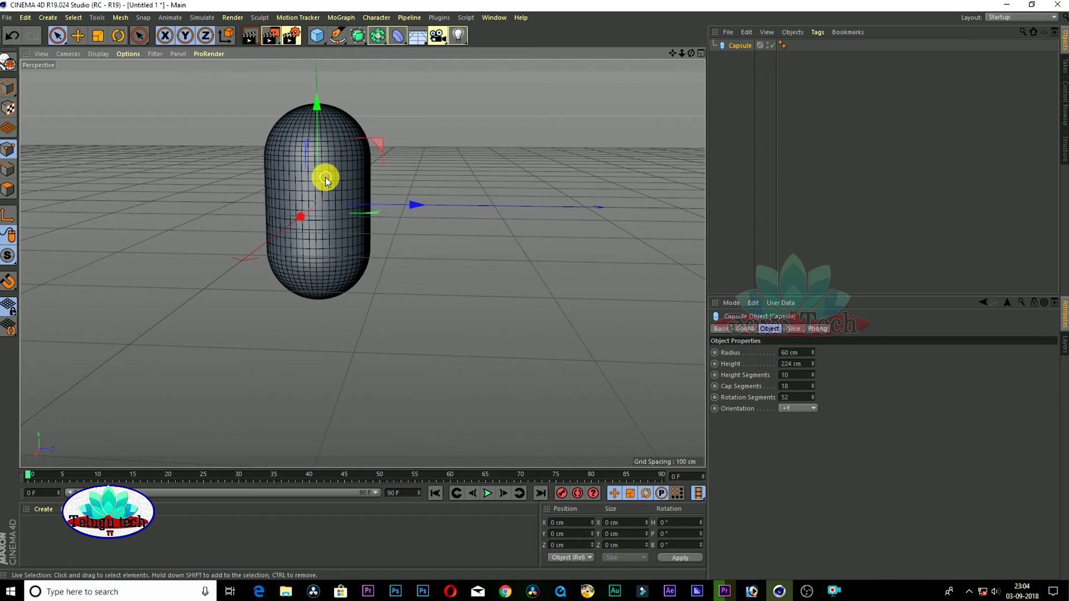
{"action": "key", "text": "Delete"}
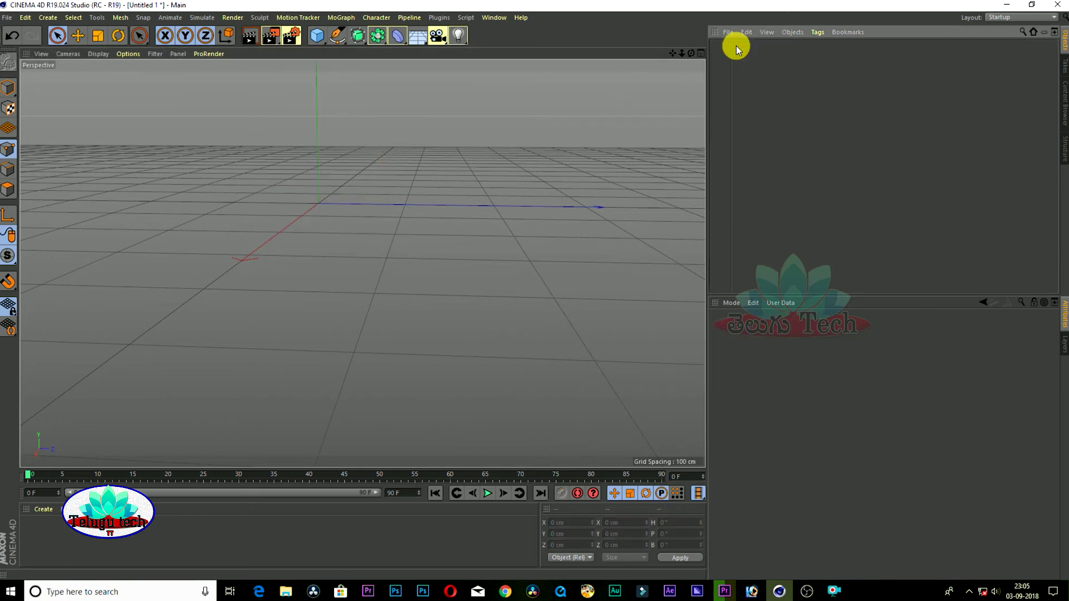
Step: Add an Oil Tank and widen its radius to 98 cm
{"action": "left_click", "coordinate": [325, 43]}
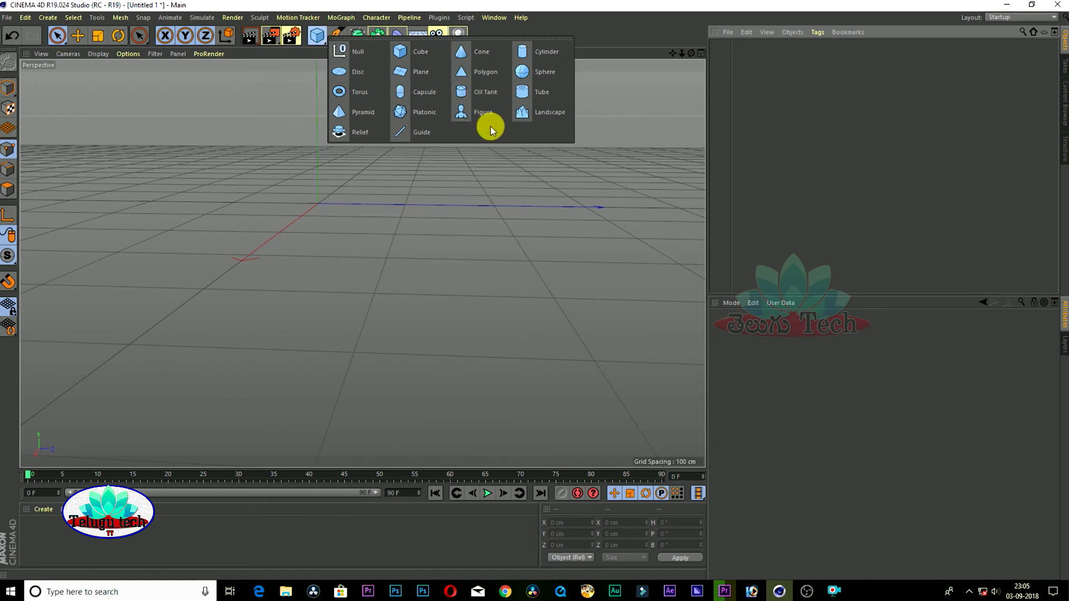
{"action": "left_click", "coordinate": [484, 95]}
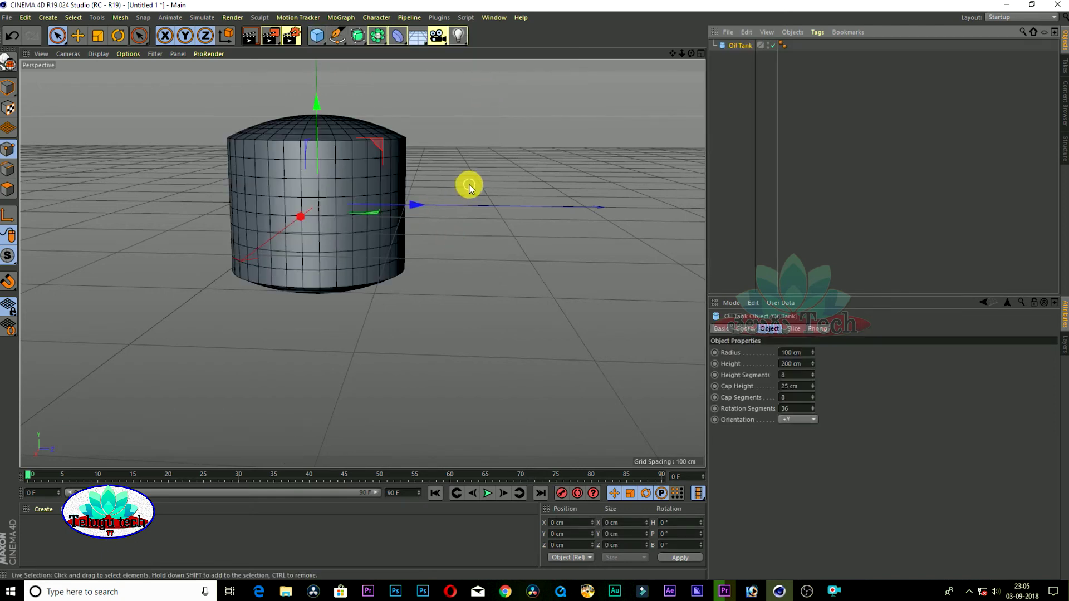
{"action": "scroll", "coordinate": [469, 206], "scroll_direction": "down", "scroll_amount": 3}
{"action": "scroll", "coordinate": [470, 212], "scroll_direction": "up", "scroll_amount": 2}
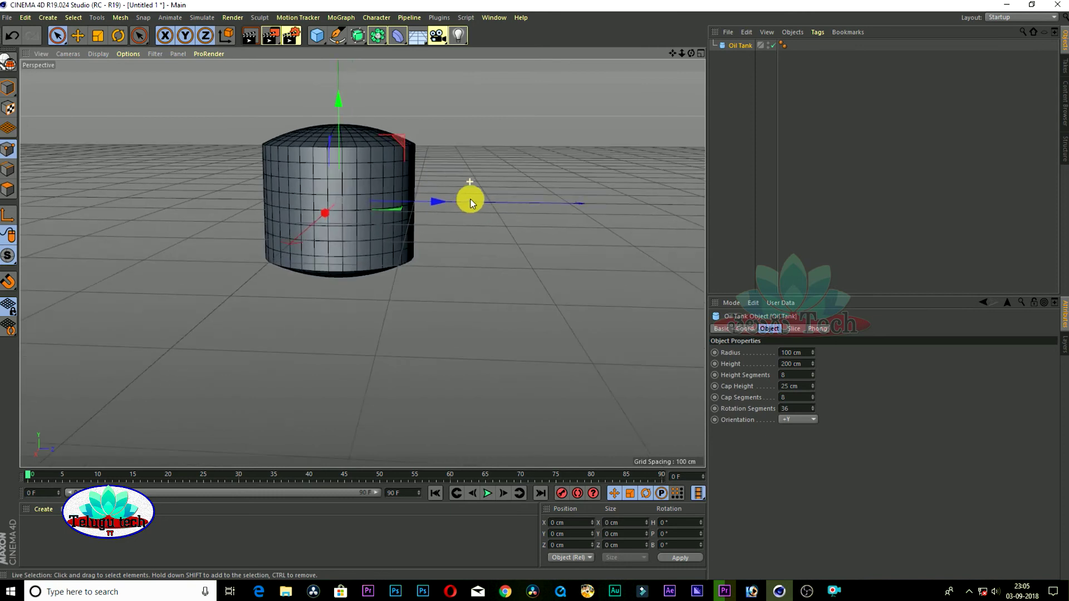
{"action": "left_click_drag", "start_coordinate": [455, 169], "coordinate": [332, 210], "text": "alt"}
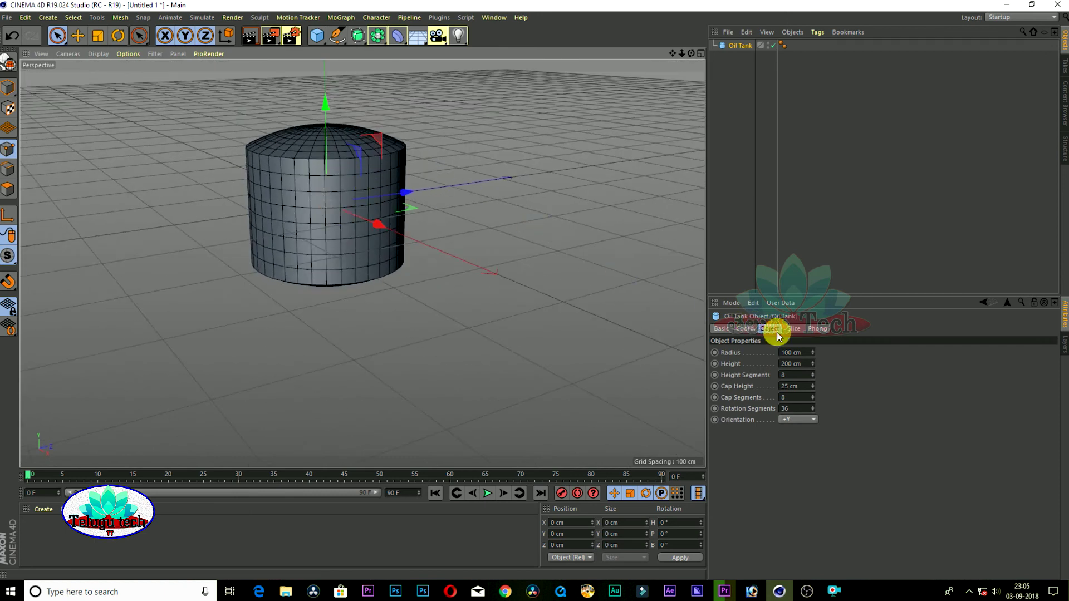
{"action": "left_click_drag", "start_coordinate": [812, 353], "coordinate": [813, 389]}
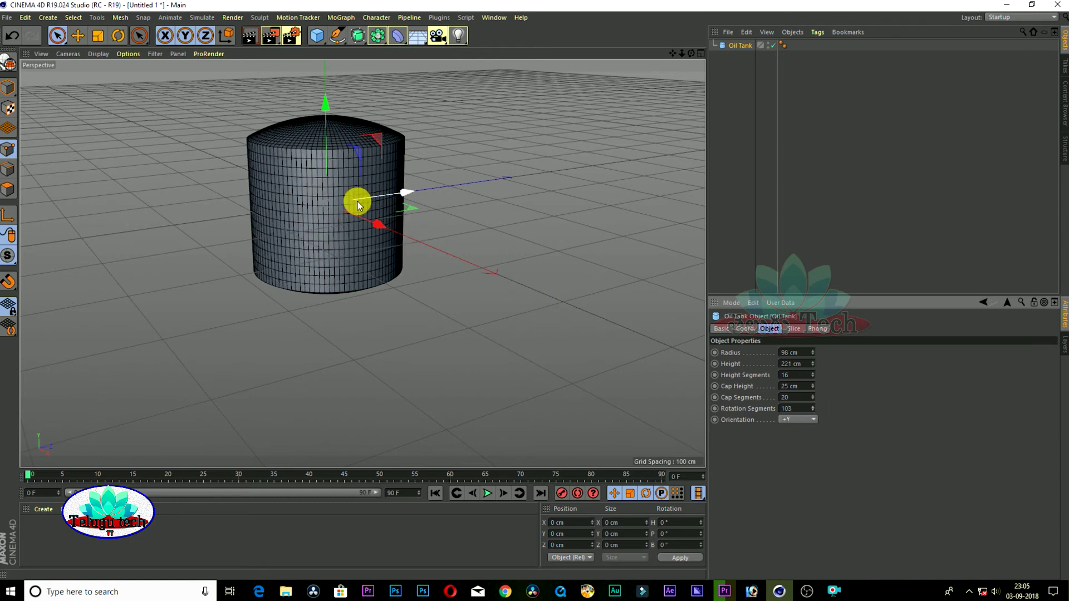
Step: Delete the oil tank from the scene
{"action": "right_click", "coordinate": [726, 44]}
{"action": "key", "text": "Escape"}
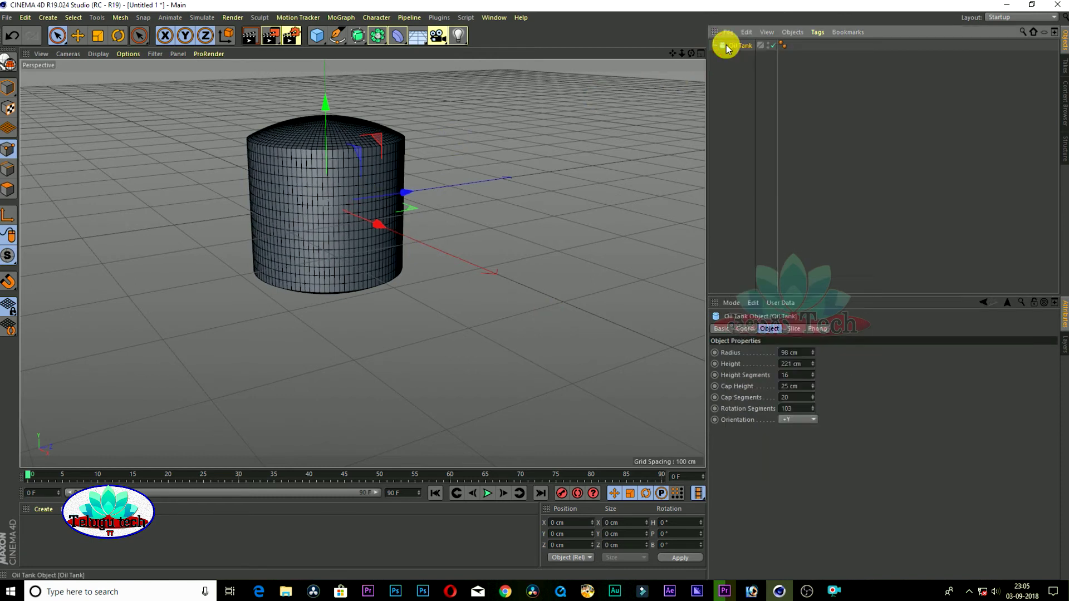
{"action": "key", "text": "Delete"}
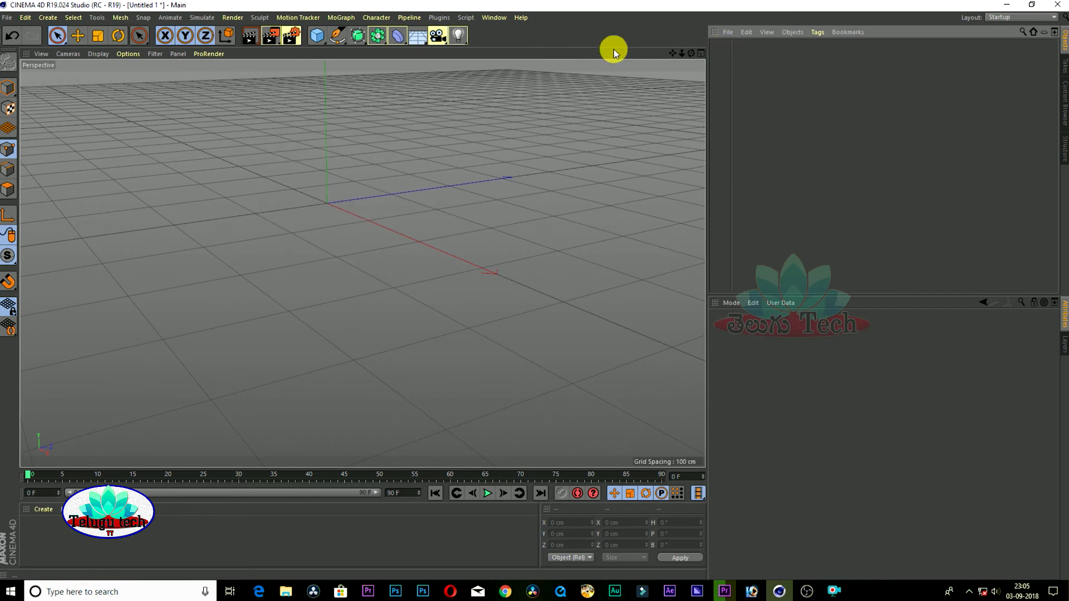
Step: Add a tube with 51 cm inner radius, 211 cm outer radius, 99 rotation segments and 67 cm height
{"action": "left_click_drag", "start_coordinate": [322, 44], "coordinate": [537, 95]}
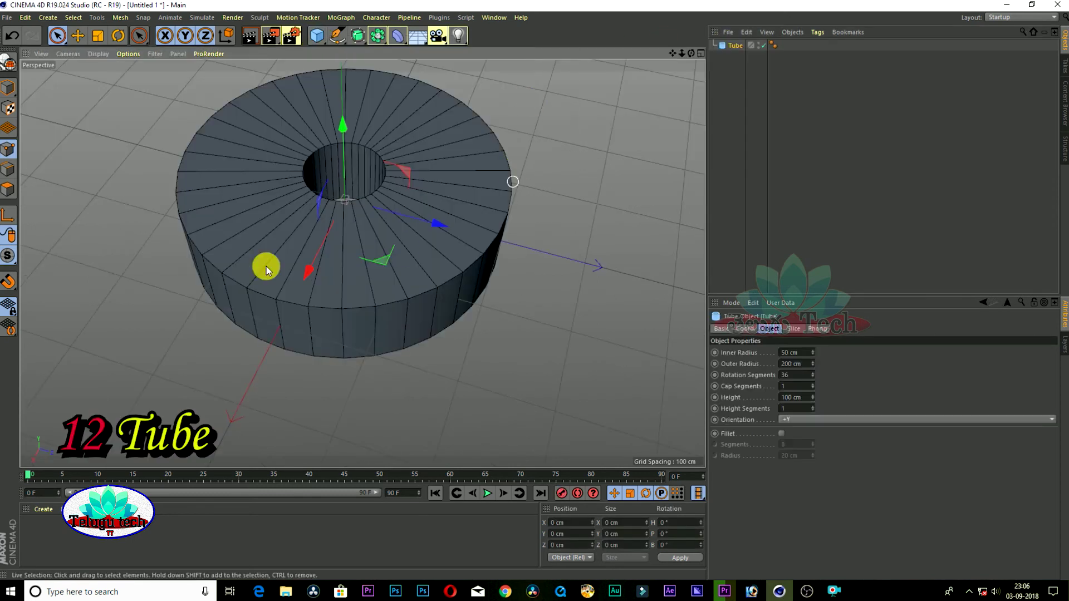
{"action": "left_click_drag", "start_coordinate": [435, 342], "coordinate": [442, 324], "text": "alt"}
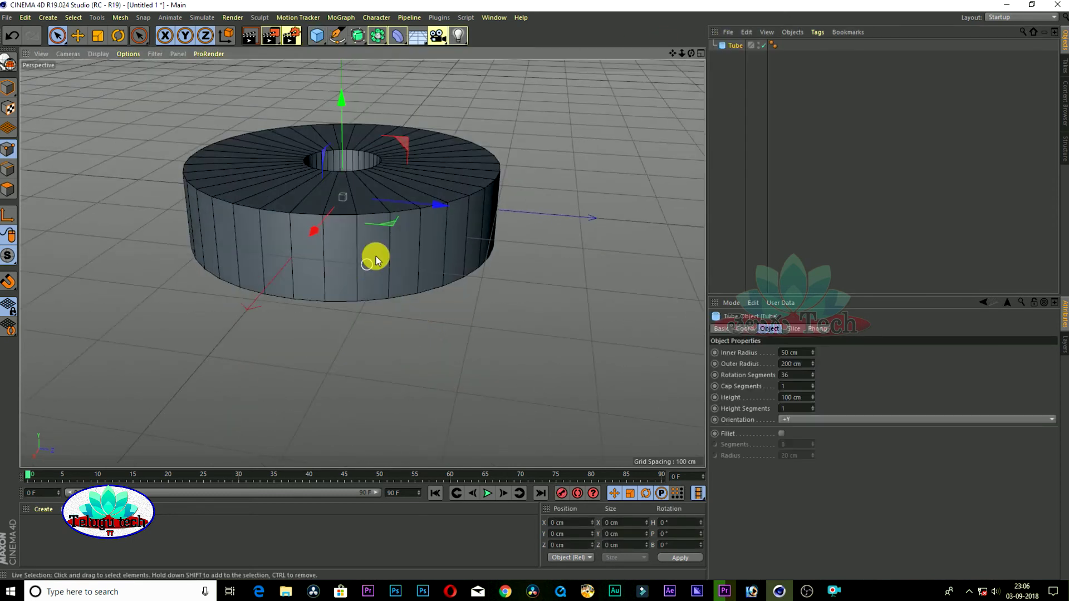
{"action": "left_click_drag", "start_coordinate": [812, 356], "coordinate": [810, 375]}
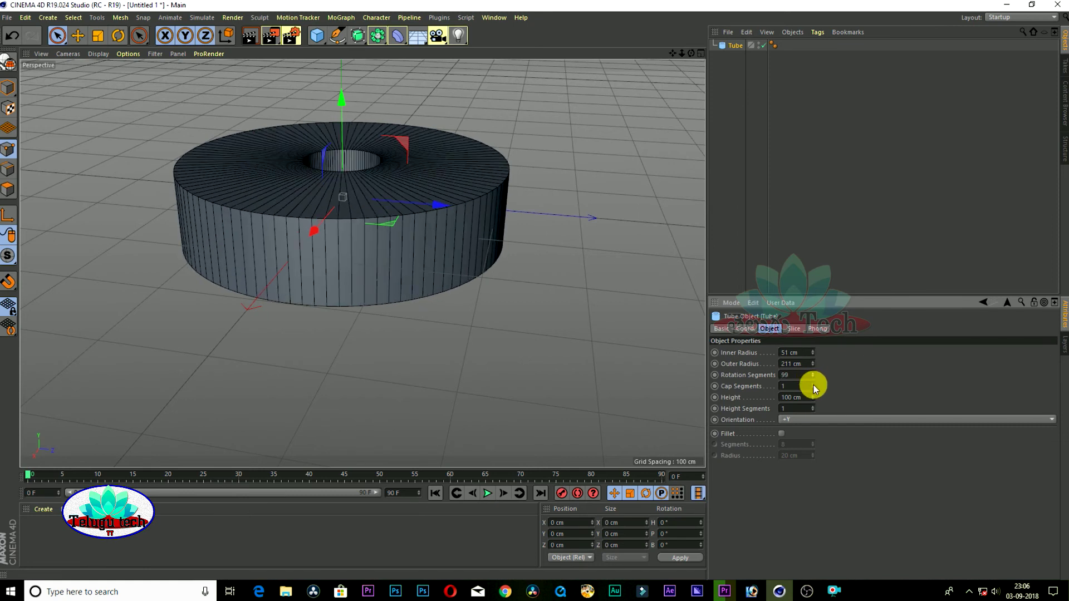
{"action": "left_click_drag", "start_coordinate": [815, 404], "coordinate": [810, 406]}
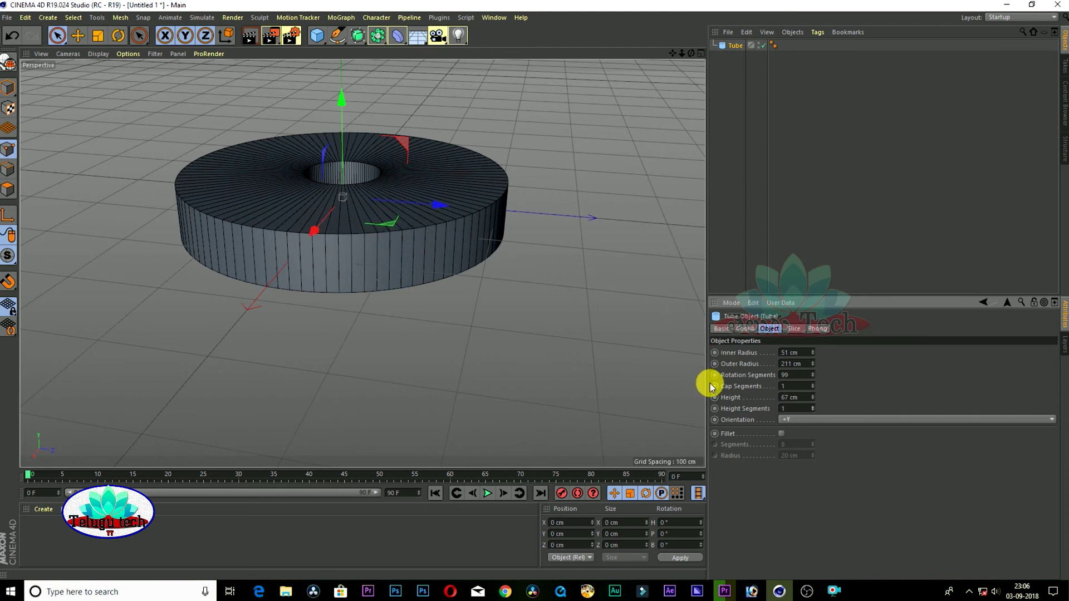
Step: Give the tube a 39-segment, 25.5 cm fillet, raise its height to 75 cm, then delete it
{"action": "left_click", "coordinate": [781, 434]}
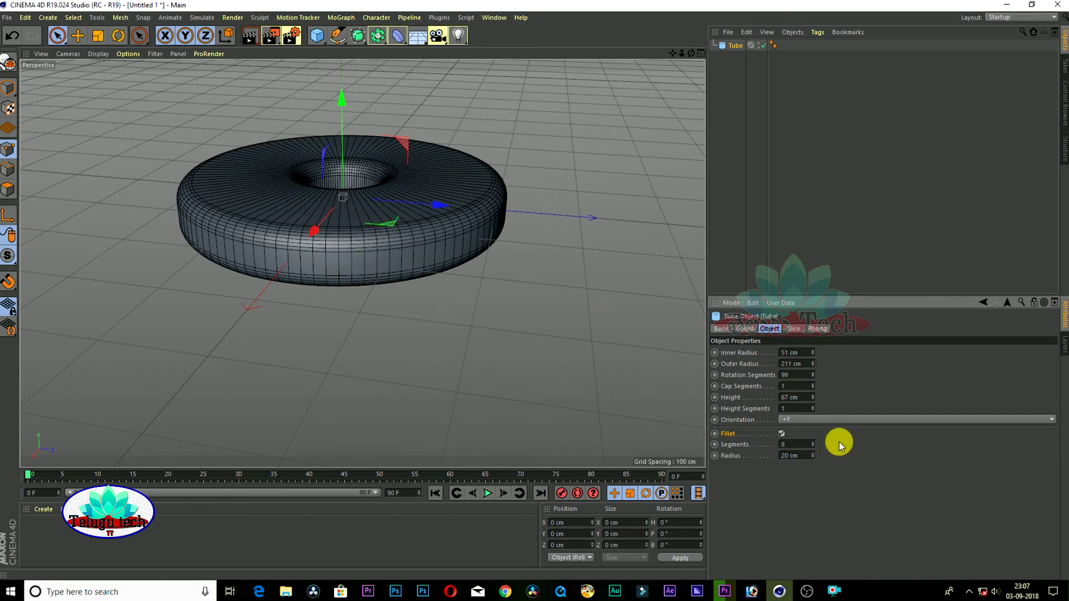
{"action": "mouse_move", "coordinate": [813, 445]}
{"action": "left_mouse_down"}
{"action": "mouse_move", "coordinate": [842, 441]}
{"action": "mouse_move", "coordinate": [832, 442]}
{"action": "left_mouse_up"}
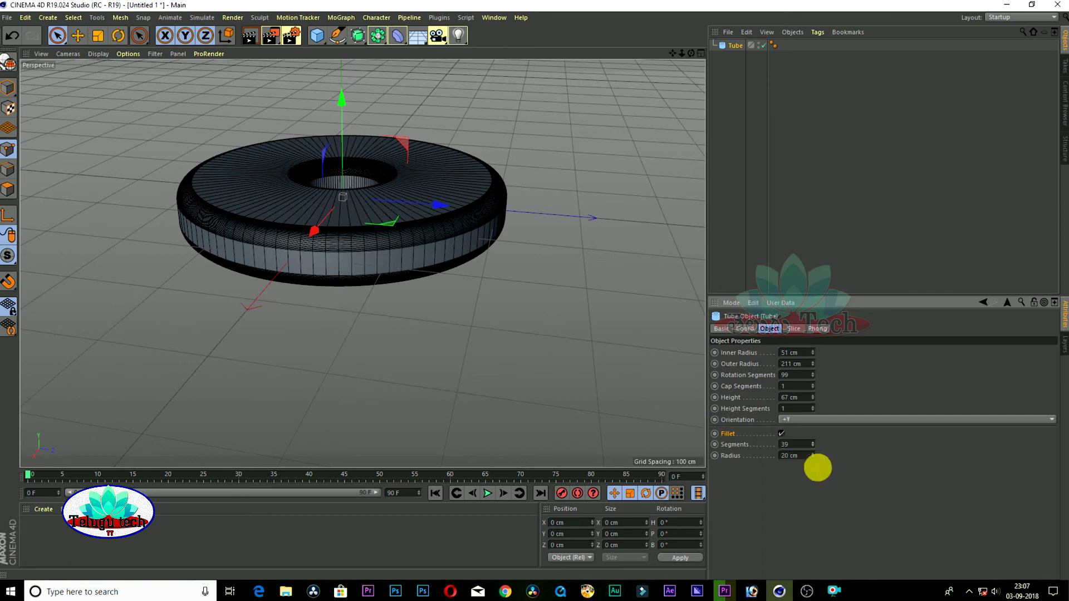
{"action": "left_click_drag", "start_coordinate": [812, 457], "coordinate": [810, 452]}
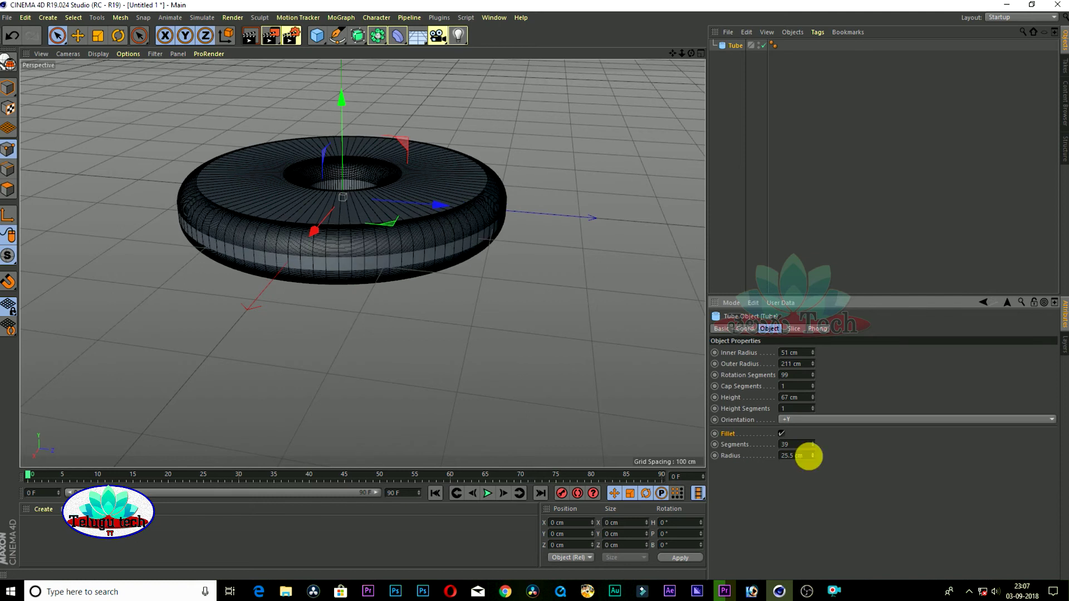
{"action": "left_click_drag", "start_coordinate": [815, 399], "coordinate": [815, 392]}
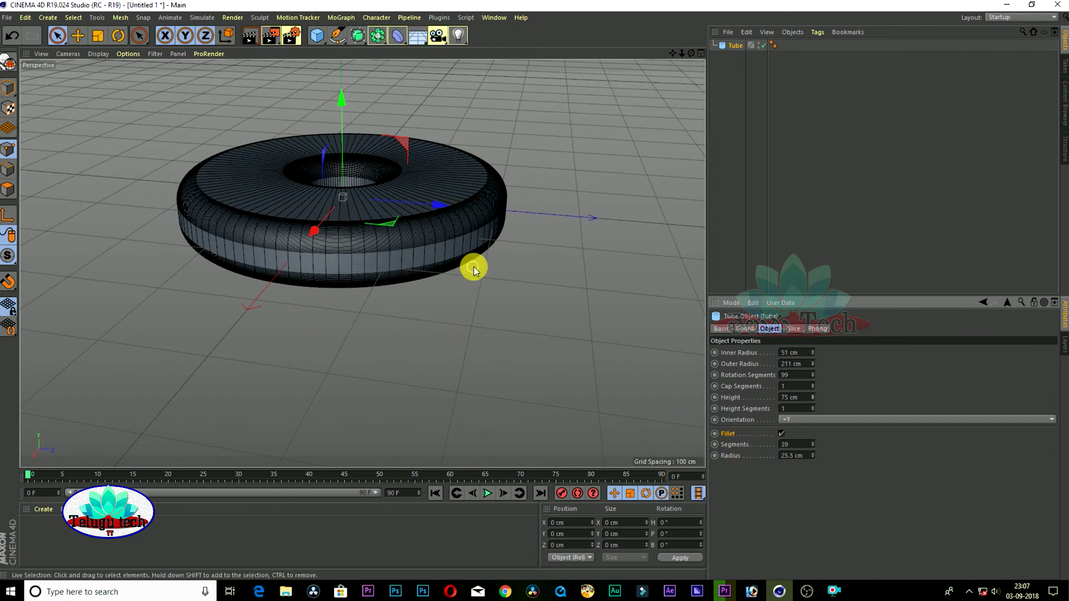
{"action": "key", "text": "Delete"}
Step: Add a 201 × 356 × 221 cm pyramid with 71 segments
{"action": "left_click", "coordinate": [320, 35]}
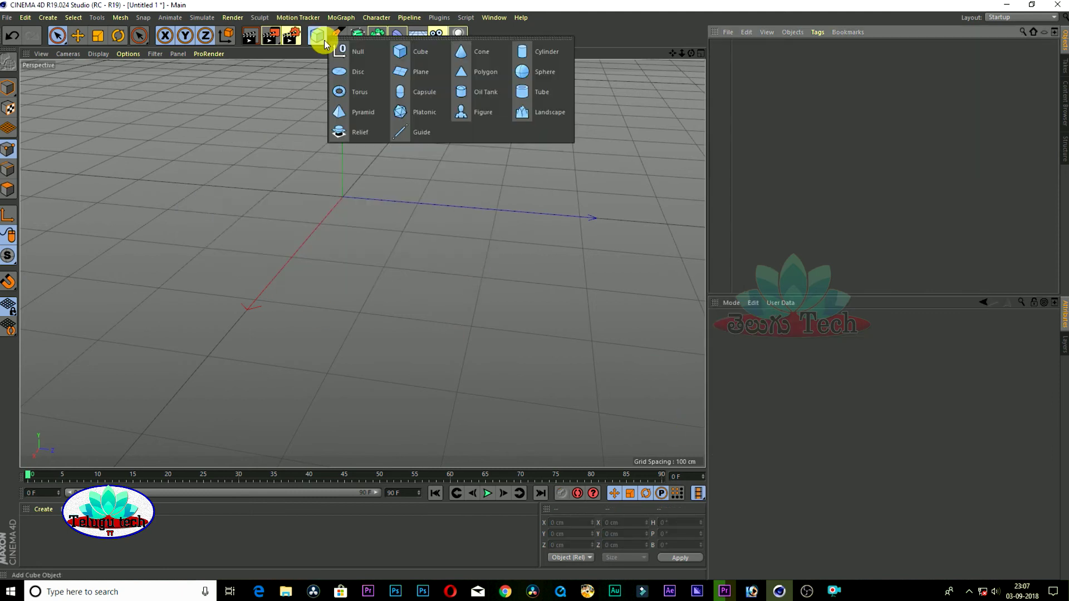
{"action": "left_click", "coordinate": [369, 121]}
{"action": "left_click_drag", "start_coordinate": [423, 234], "coordinate": [529, 256], "text": "alt"}
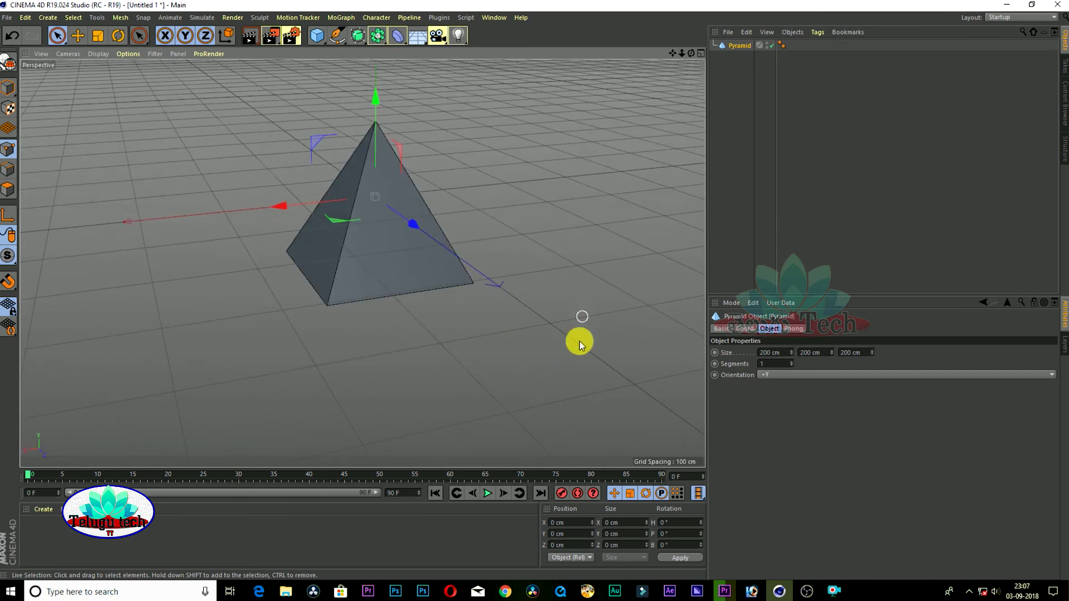
{"action": "left_click_drag", "start_coordinate": [790, 353], "coordinate": [872, 341]}
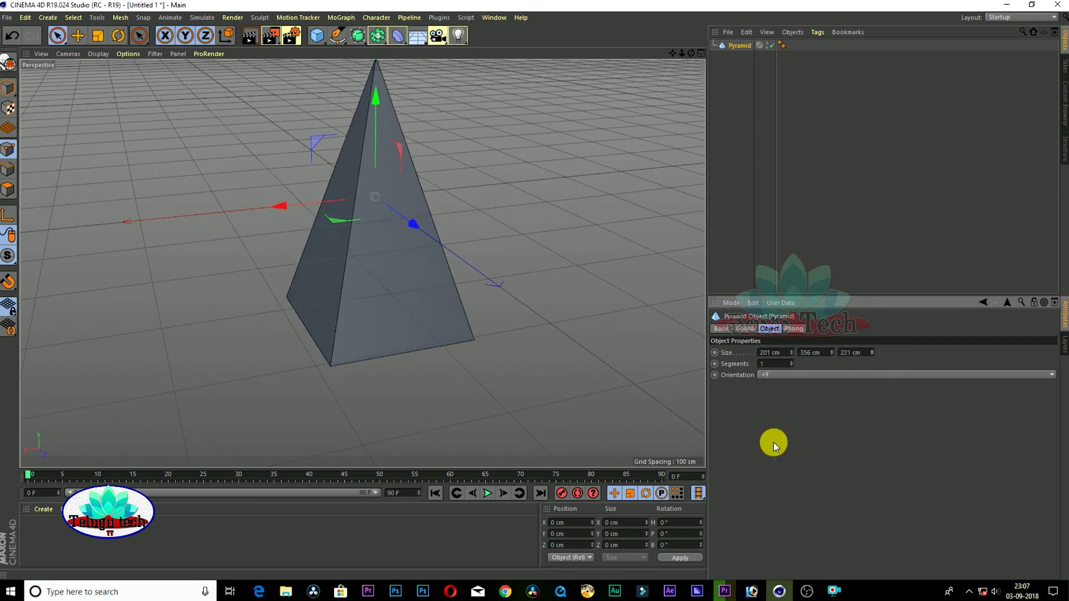
{"action": "left_click_drag", "start_coordinate": [791, 364], "coordinate": [778, 395]}
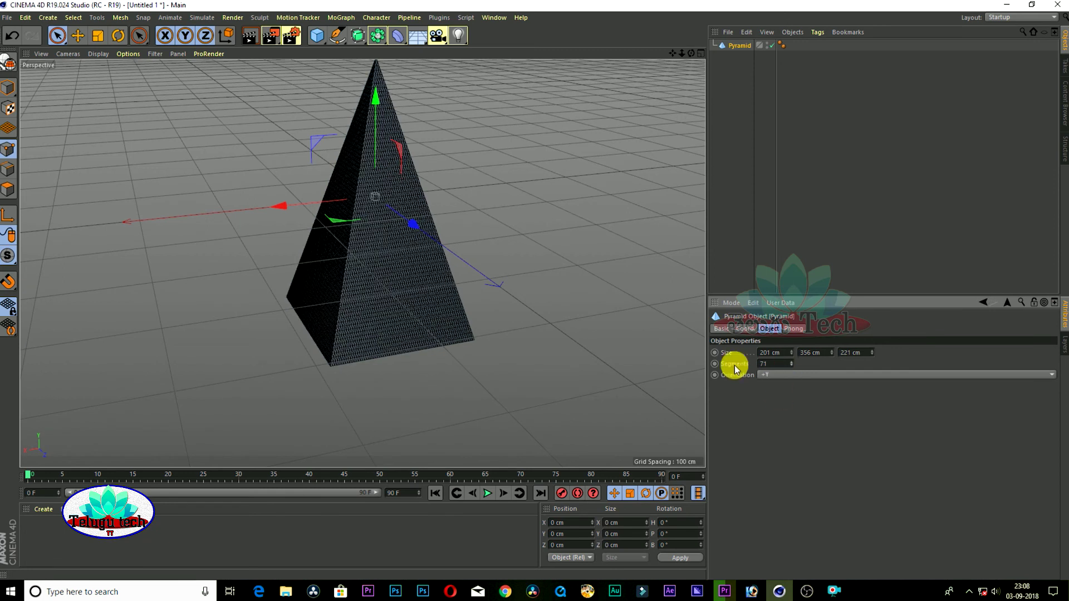
Step: Reorient the pyramid to +X, then -X, then +Y
{"action": "left_click", "coordinate": [775, 374]}
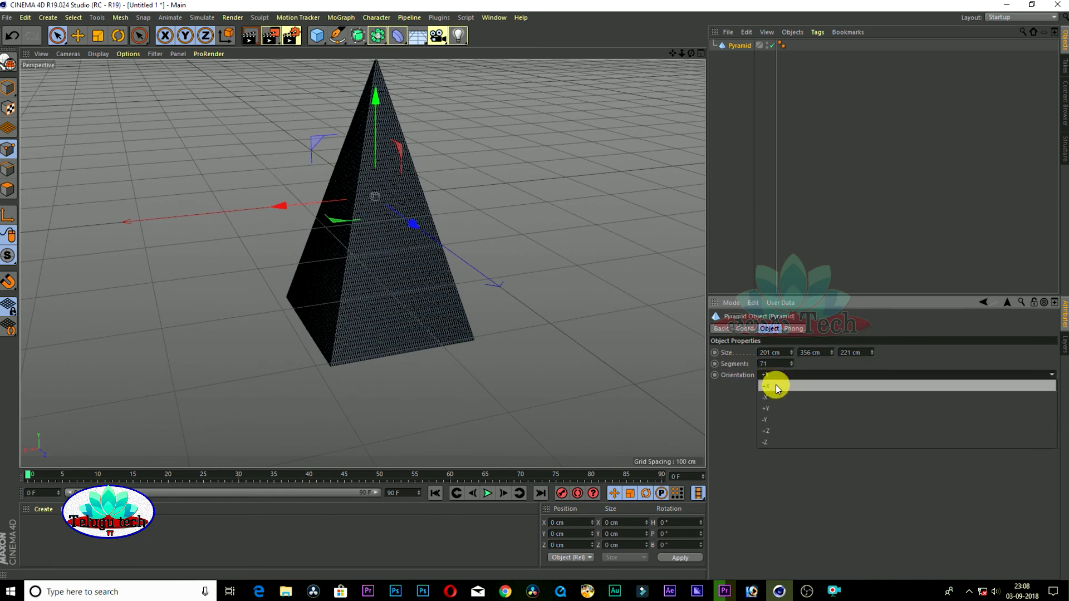
{"action": "left_click", "coordinate": [776, 386]}
{"action": "left_click", "coordinate": [782, 374]}
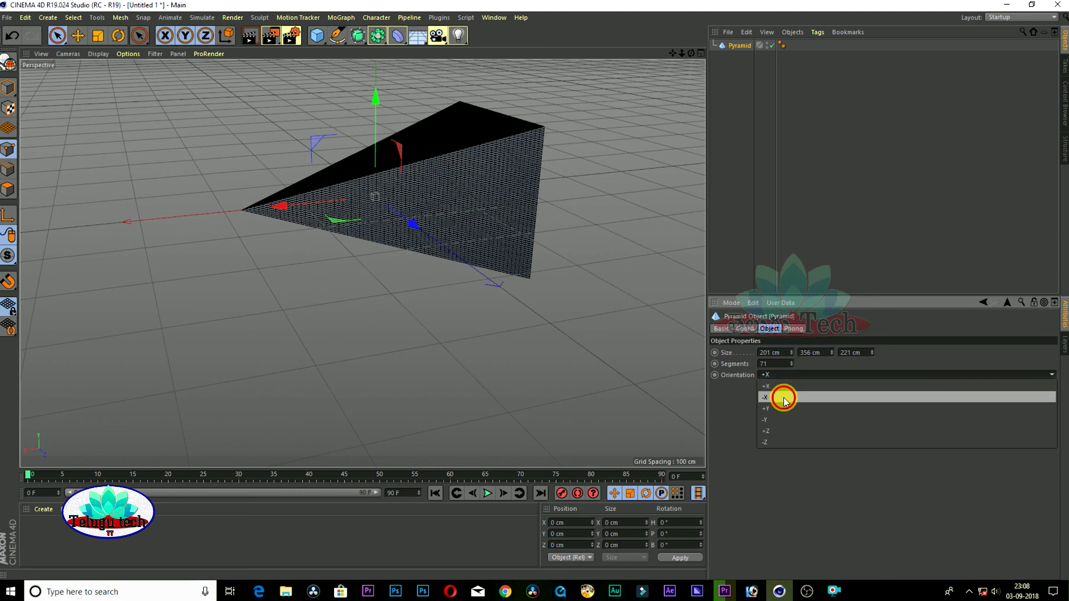
{"action": "left_click", "coordinate": [784, 397]}
{"action": "left_click", "coordinate": [792, 374]}
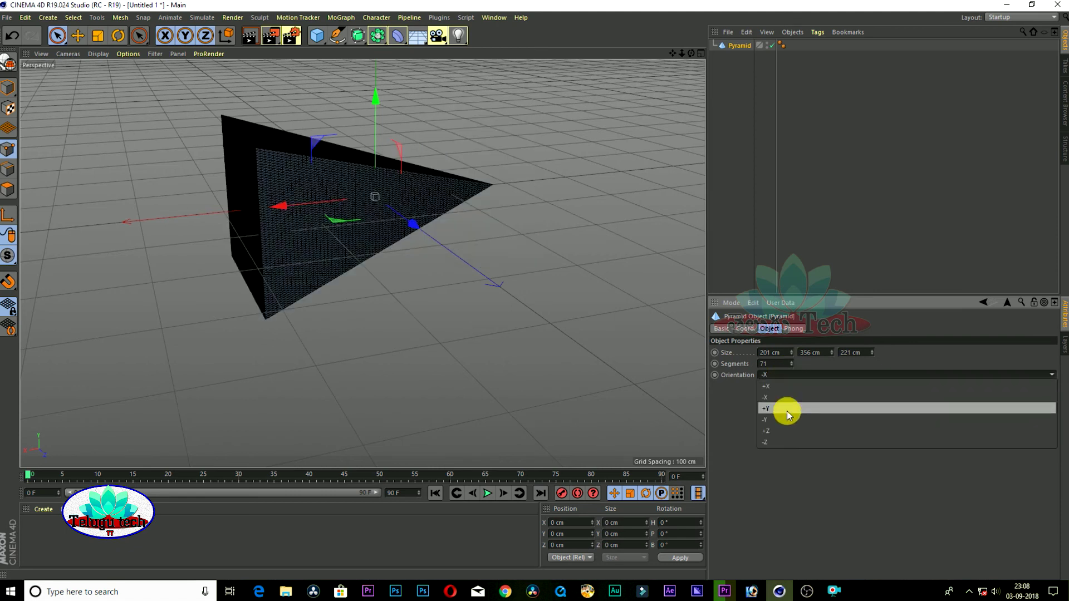
{"action": "left_click", "coordinate": [787, 408]}
{"action": "left_click", "coordinate": [788, 377]}
Step: Replace the pyramid with a Platonic solid of 96 cm radius
{"action": "left_click", "coordinate": [737, 49]}
{"action": "key", "text": "Delete"}
{"action": "left_click", "coordinate": [317, 36]}
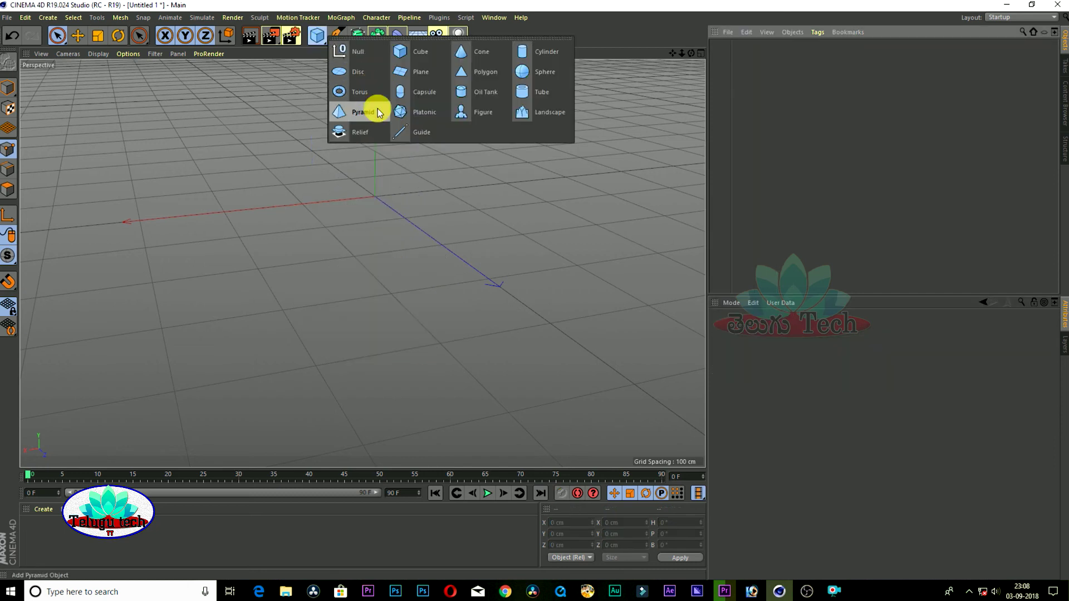
{"action": "left_click", "coordinate": [430, 116]}
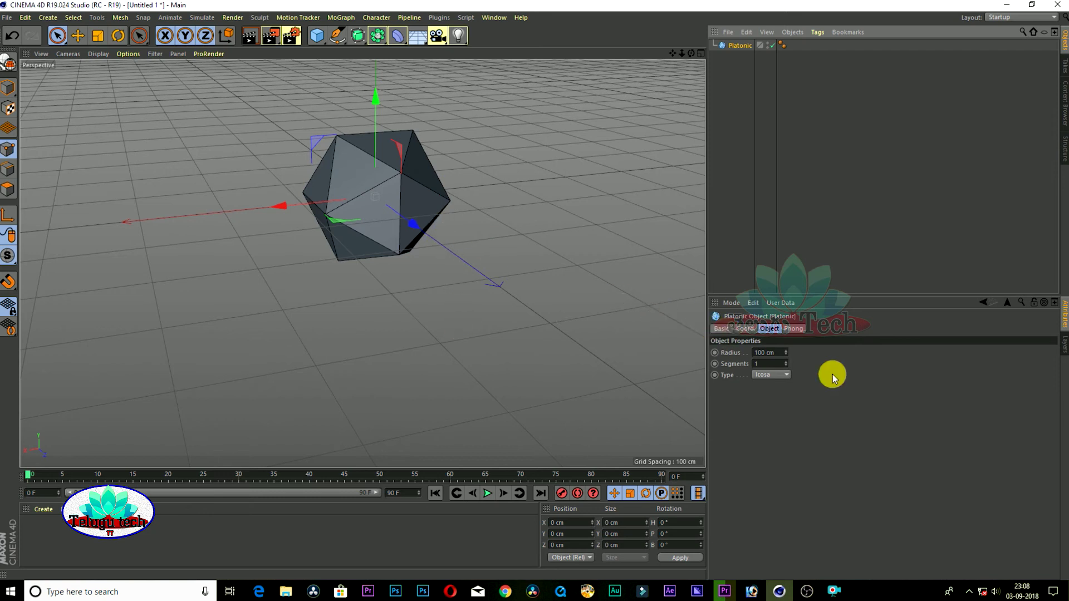
{"action": "mouse_move", "coordinate": [786, 352]}
{"action": "left_mouse_down"}
{"action": "mouse_move", "coordinate": [785, 369]}
{"action": "mouse_move", "coordinate": [785, 359]}
{"action": "left_mouse_up"}
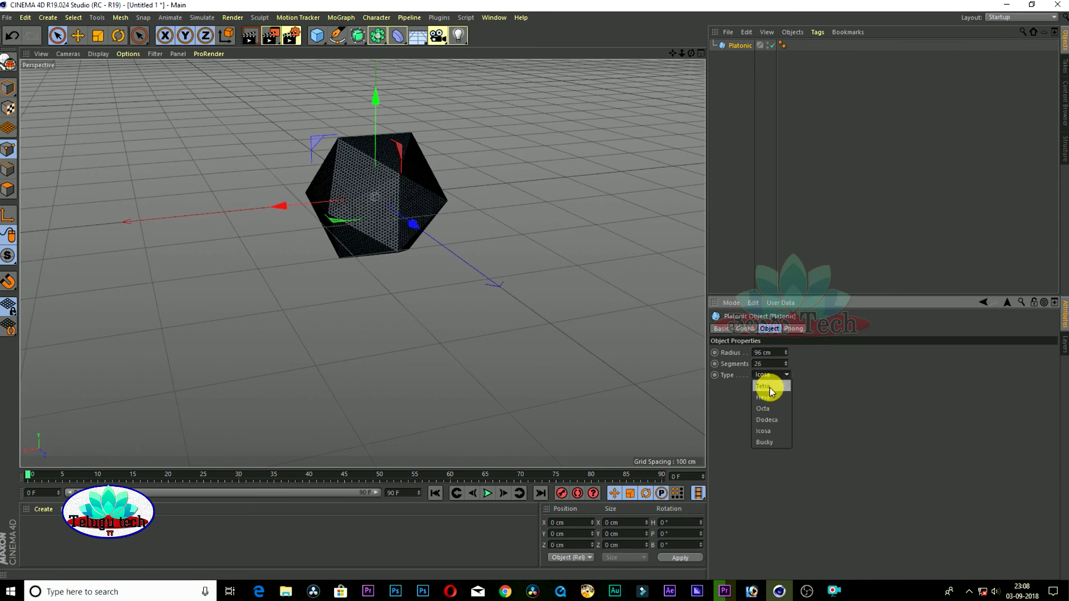
Step: Cycle the Platonic type through tetrahedron, cube, octahedron, dodecahedron and icosahedron, ending on Bucky
{"action": "left_click", "coordinate": [770, 386]}
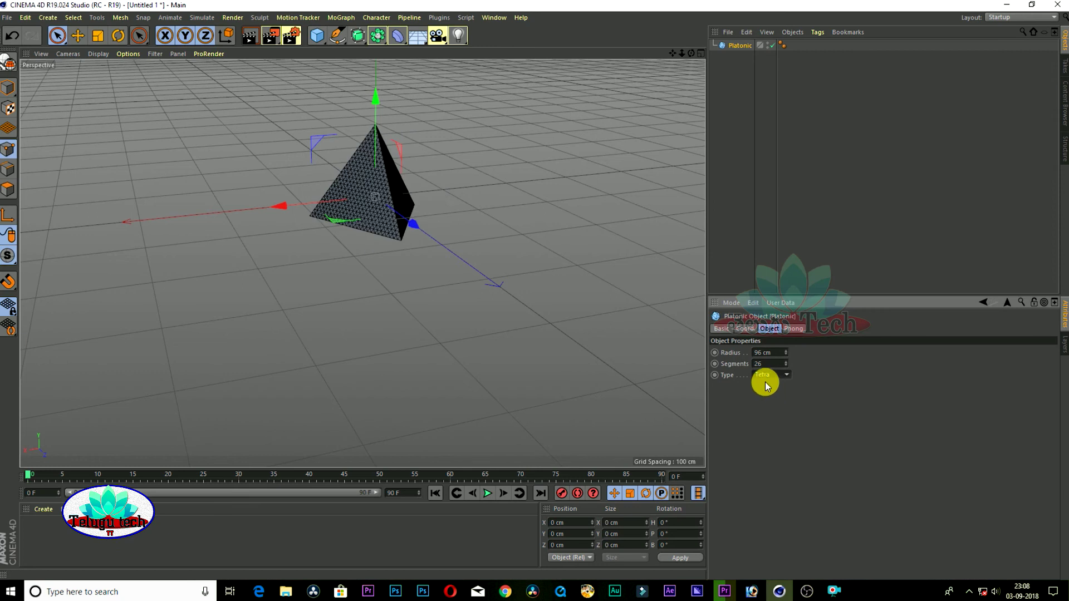
{"action": "left_click", "coordinate": [781, 379]}
{"action": "left_click", "coordinate": [780, 399]}
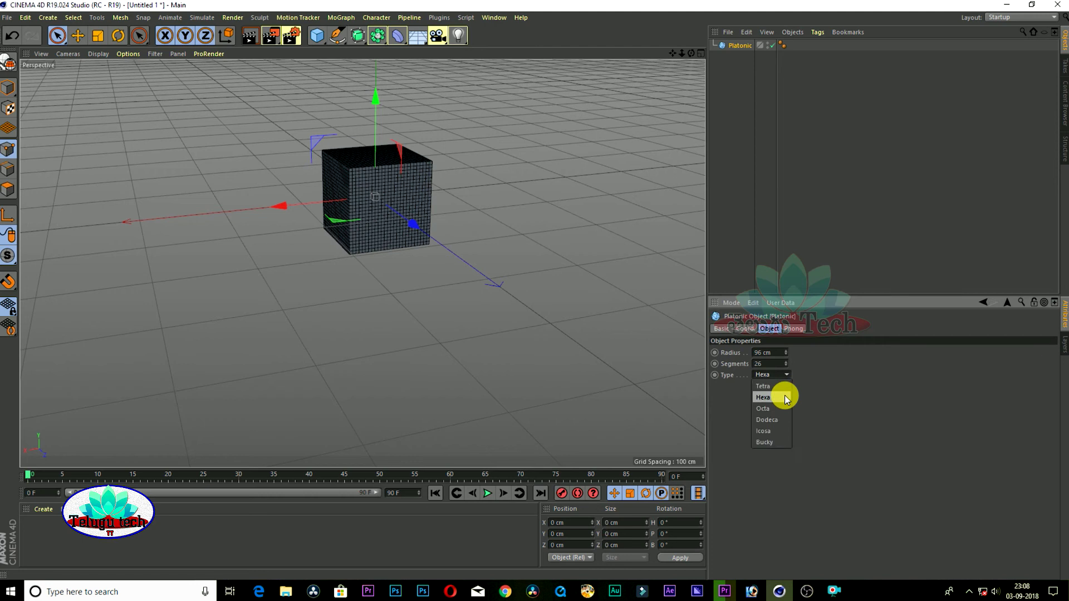
{"action": "left_click", "coordinate": [782, 410]}
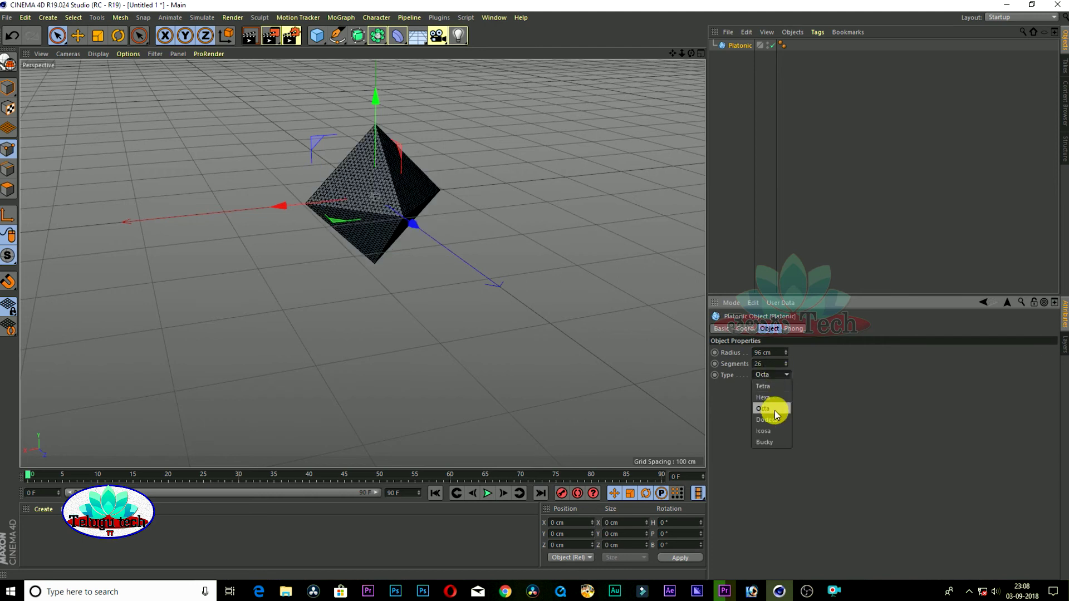
{"action": "left_click", "coordinate": [783, 421]}
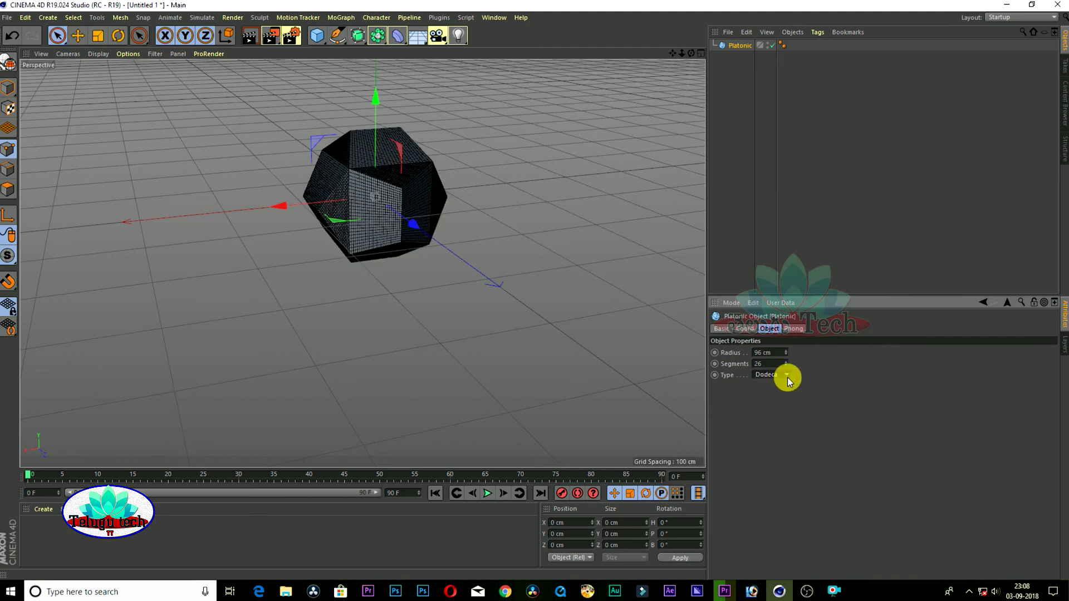
{"action": "left_click", "coordinate": [783, 430]}
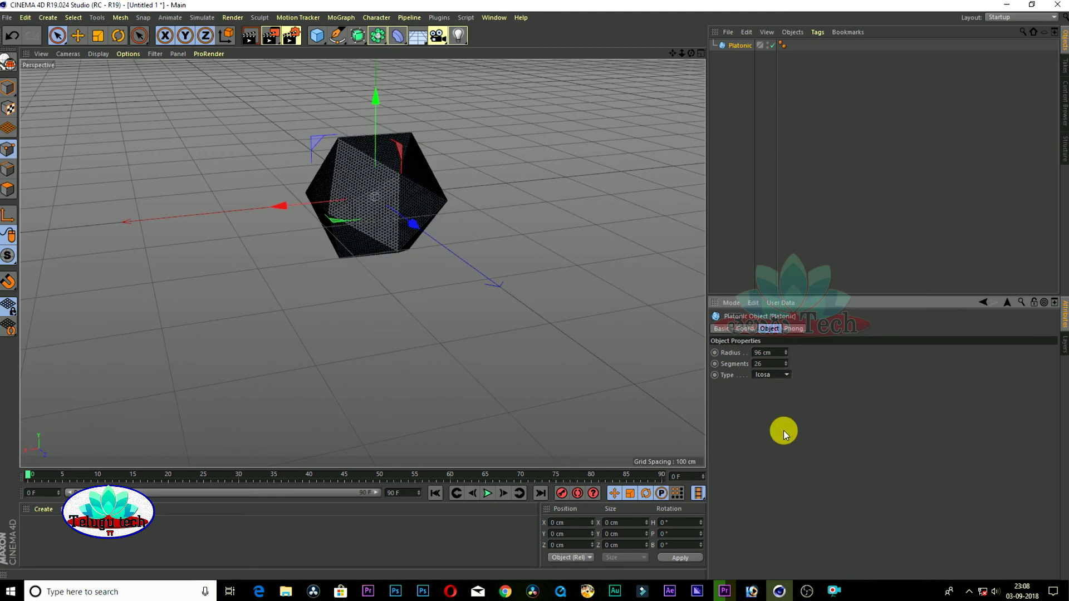
{"action": "left_click", "coordinate": [781, 378]}
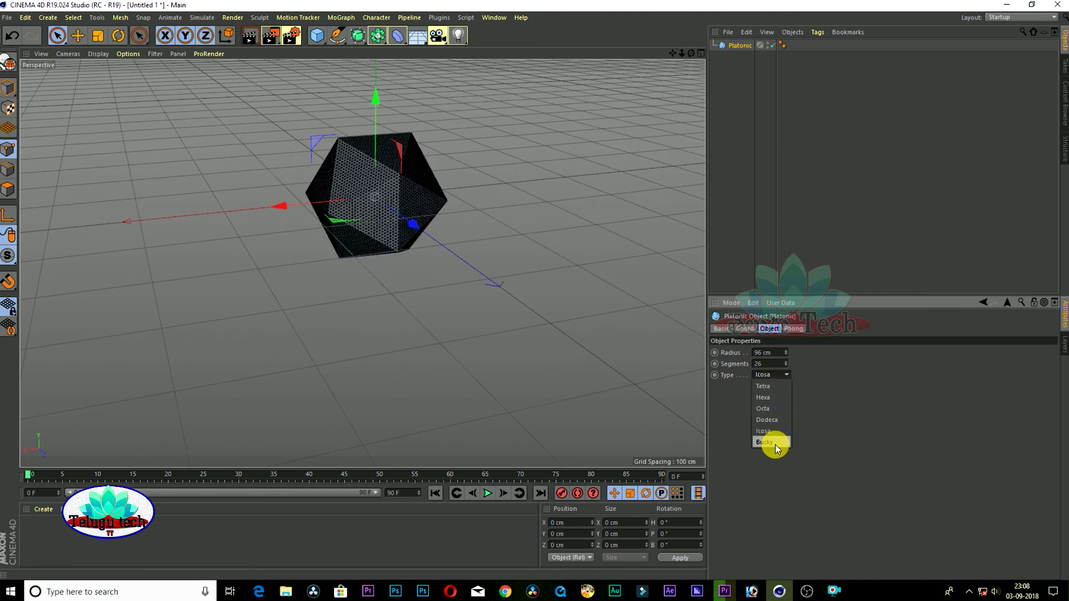
{"action": "left_click", "coordinate": [776, 444]}
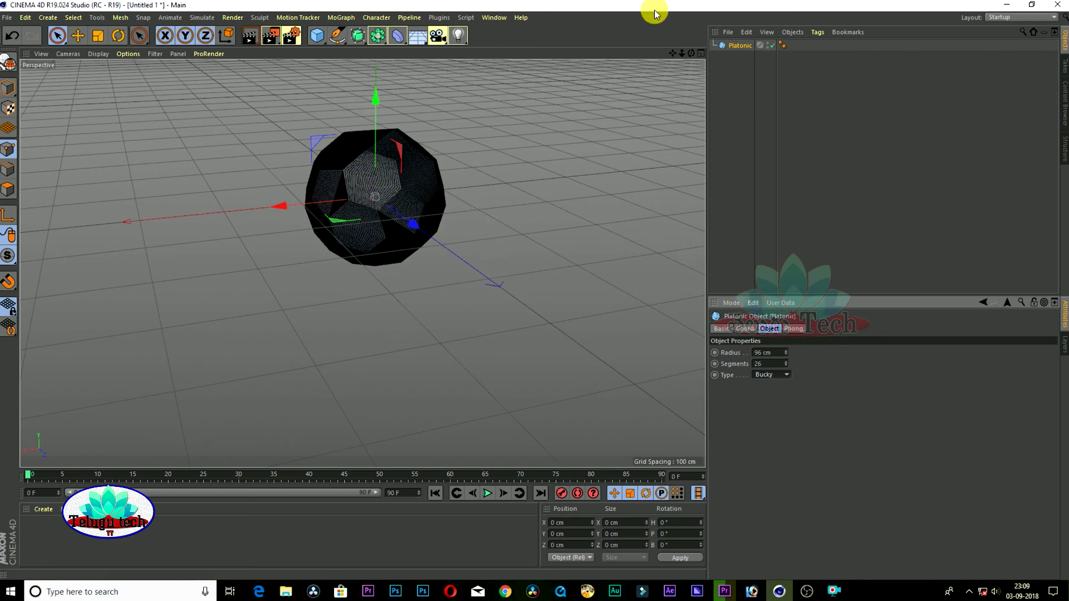
Step: Delete the buckyball and add a Figure object, framing it in the view
{"action": "key", "text": "Delete"}
{"action": "left_click", "coordinate": [318, 36]}
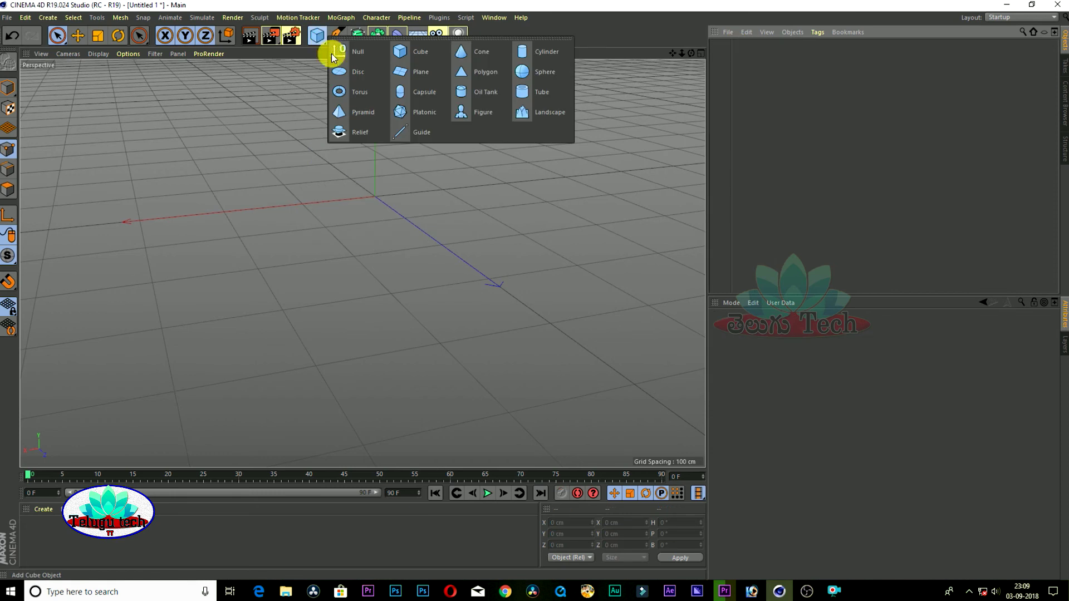
{"action": "left_click", "coordinate": [486, 112]}
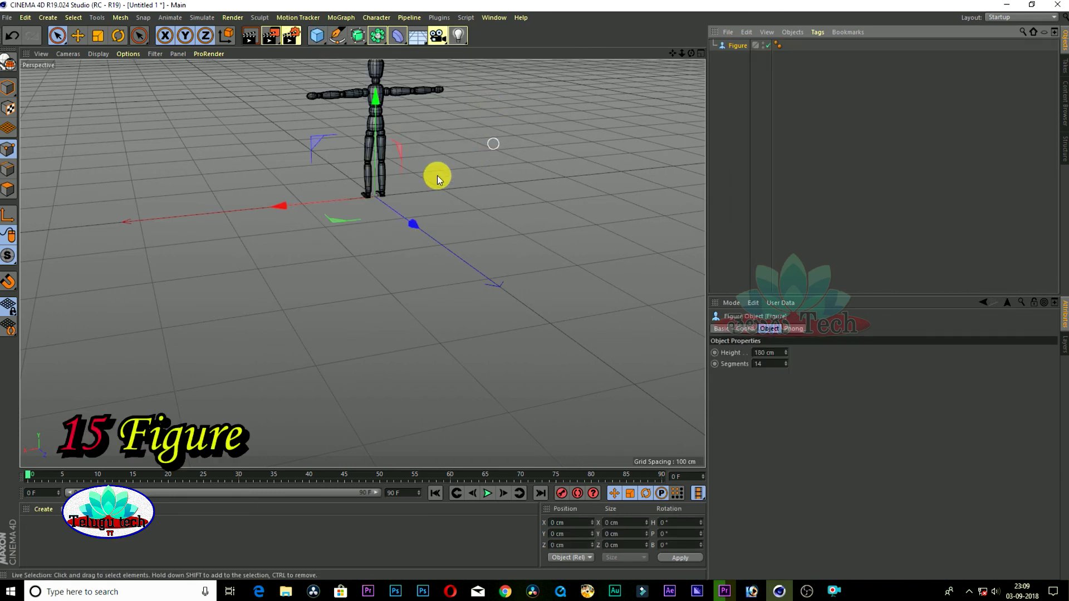
{"action": "middle_click_drag", "start_coordinate": [478, 135], "coordinate": [391, 221], "text": "alt"}
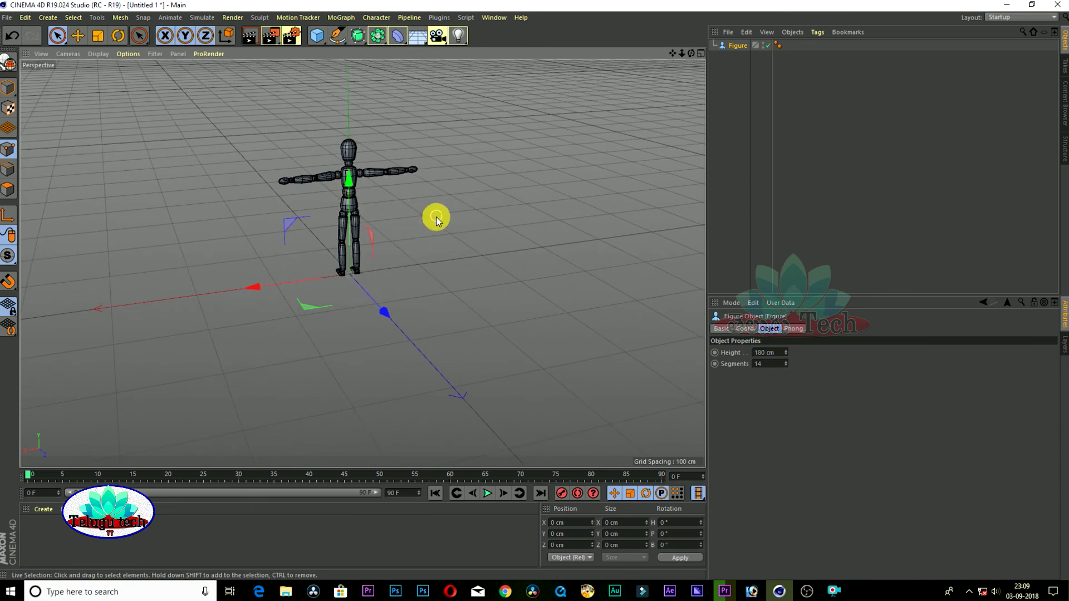
{"action": "scroll", "coordinate": [462, 255], "scroll_direction": "up", "scroll_amount": 2}
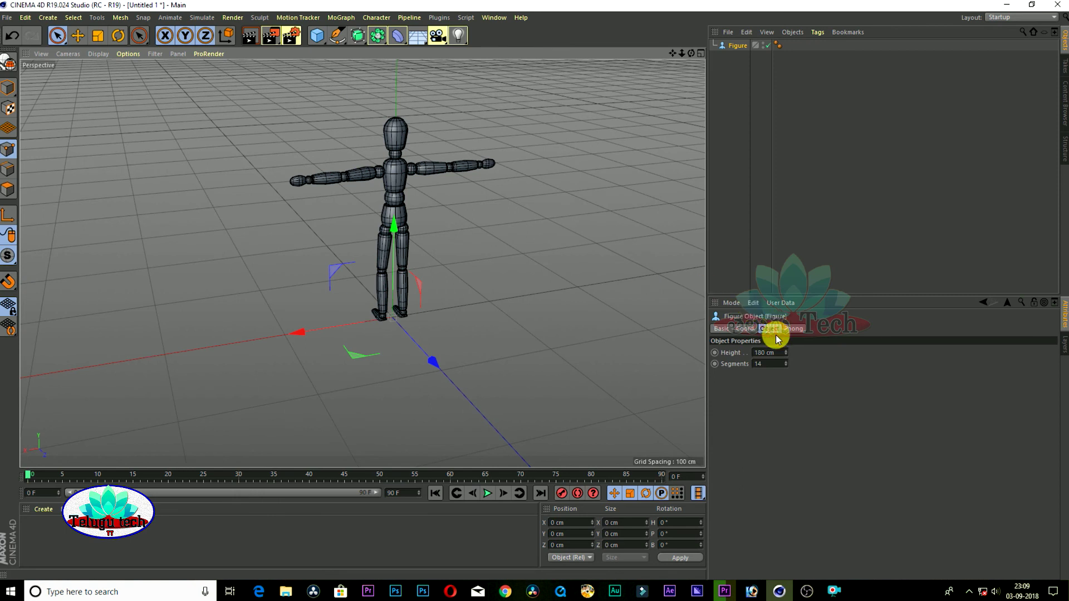
Step: Set the figure's height to 179 cm and segments to 34, then delete it
{"action": "mouse_move", "coordinate": [788, 354]}
{"action": "left_mouse_down"}
{"action": "mouse_move", "coordinate": [788, 340]}
{"action": "mouse_move", "coordinate": [787, 365]}
{"action": "left_mouse_up"}
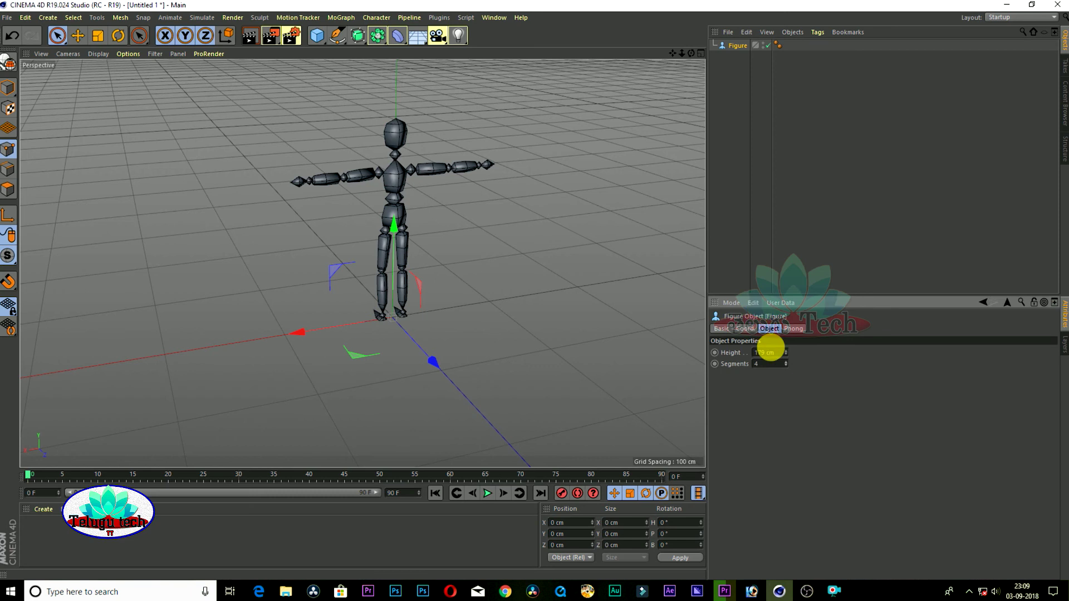
{"action": "left_click_drag", "start_coordinate": [786, 363], "coordinate": [785, 346]}
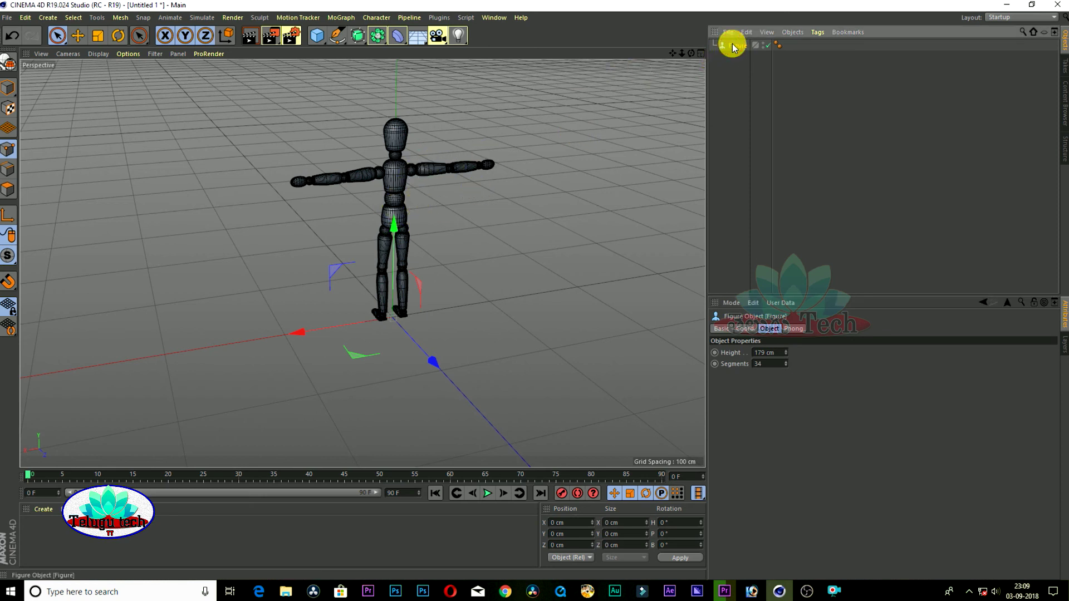
{"action": "key", "text": "Delete"}
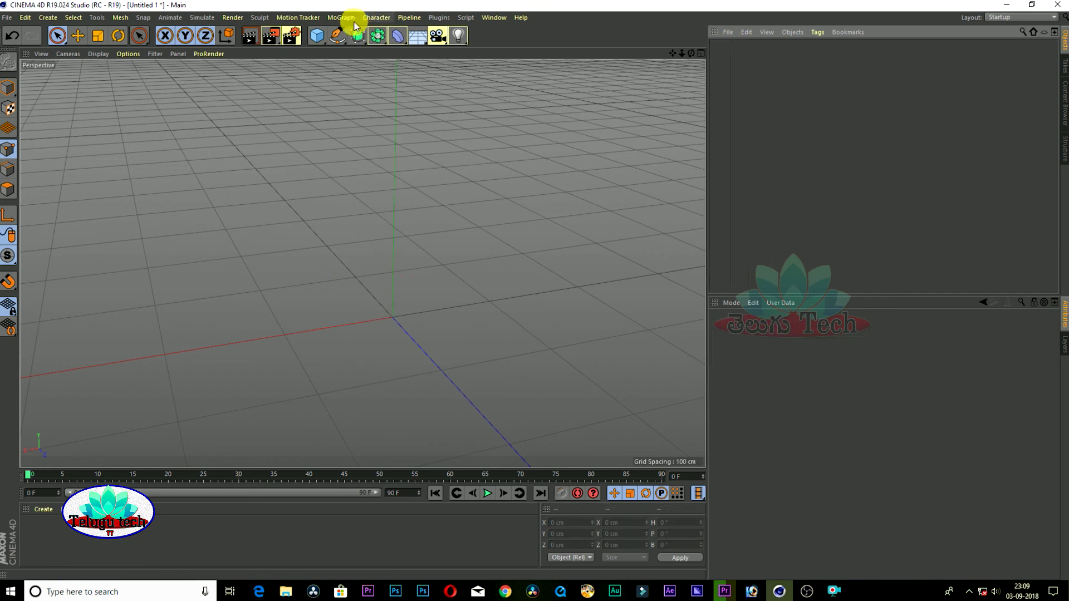
Step: Add a Landscape 547 cm wide with 108 width segments
{"action": "left_click", "coordinate": [323, 45]}
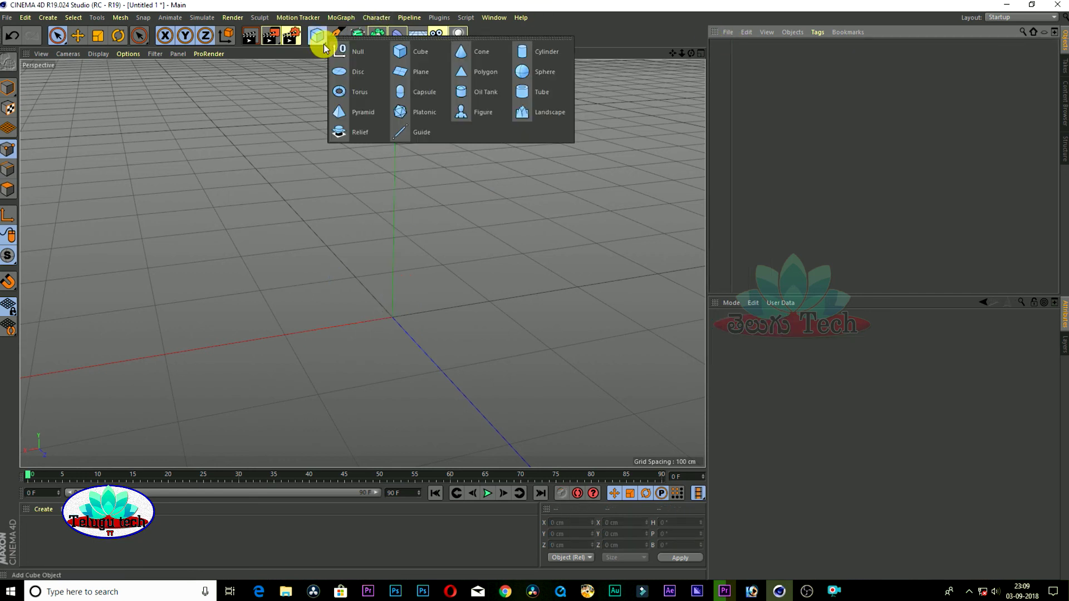
{"action": "left_click", "coordinate": [552, 114]}
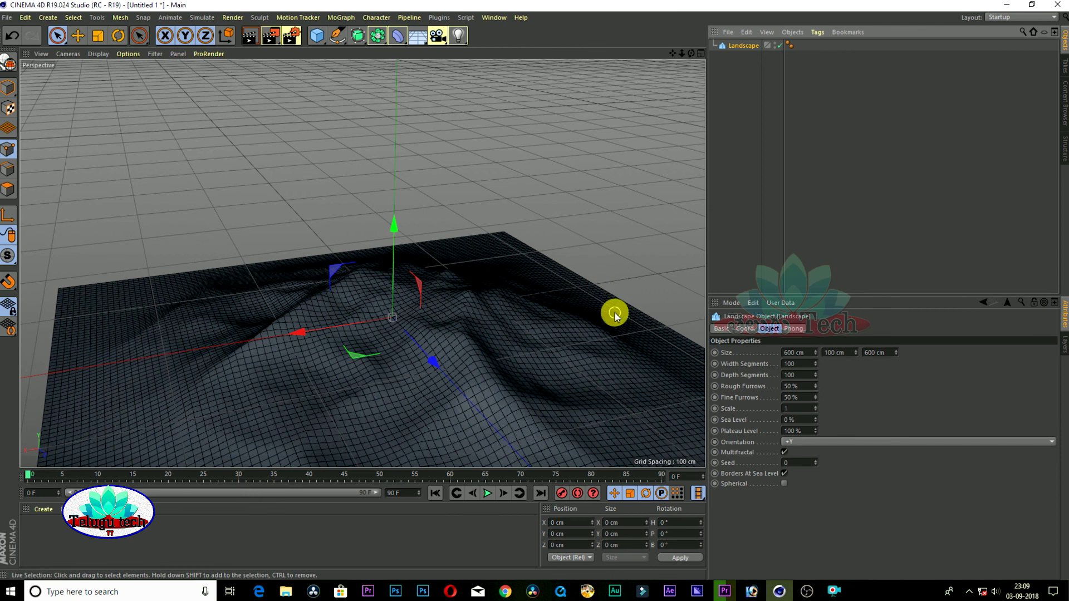
{"action": "middle_click_drag", "start_coordinate": [611, 346], "coordinate": [556, 206], "text": "alt"}
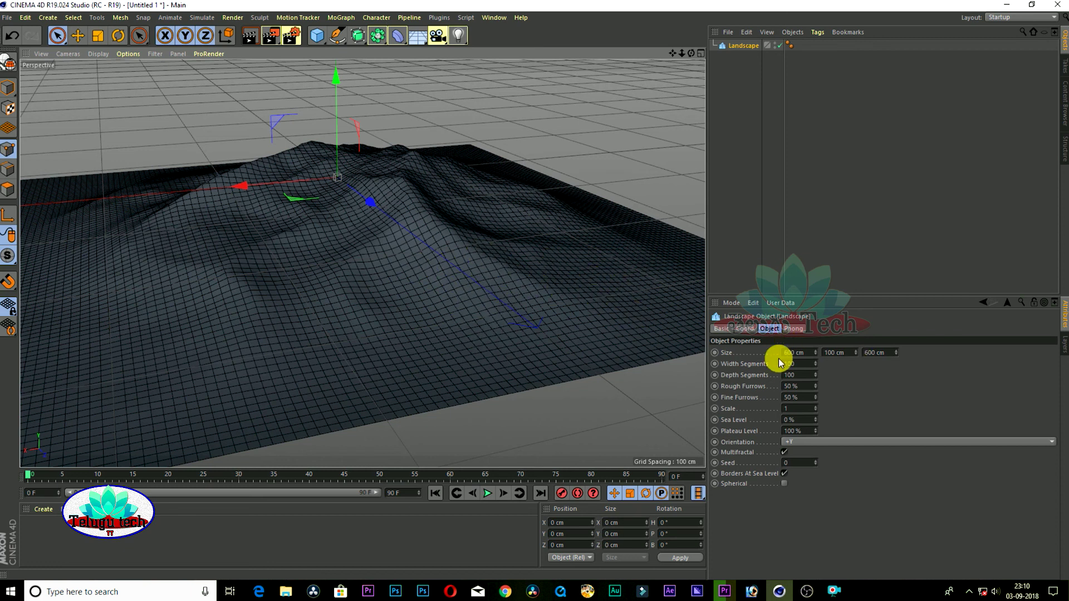
{"action": "left_click_drag", "start_coordinate": [815, 352], "coordinate": [896, 352]}
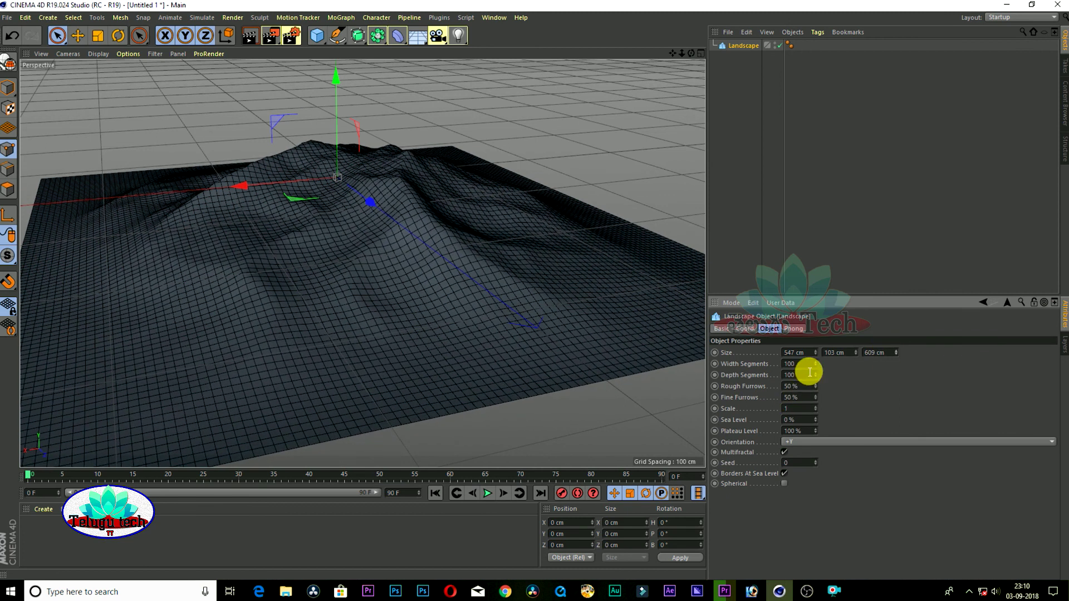
{"action": "left_click_drag", "start_coordinate": [815, 366], "coordinate": [806, 432]}
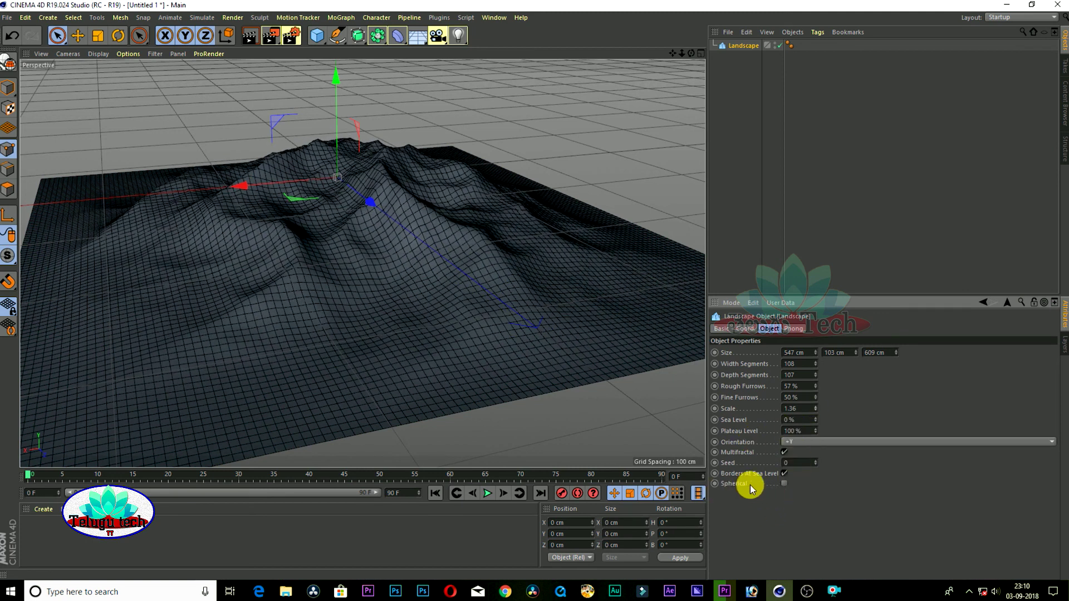
Step: Make the landscape spherical, then select it in the object list and delete it
{"action": "left_click", "coordinate": [785, 482]}
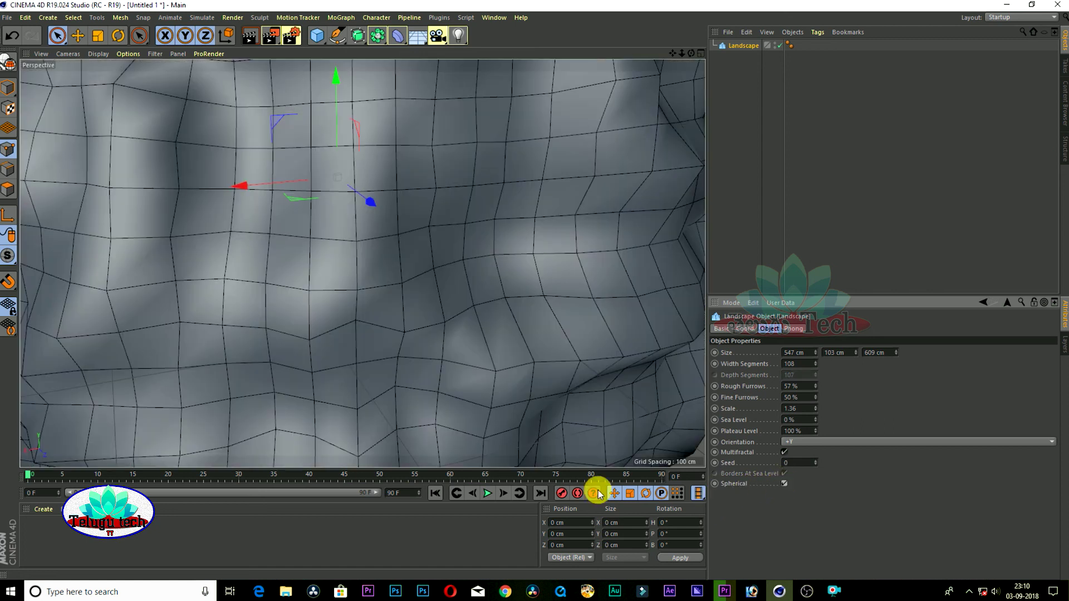
{"action": "scroll", "coordinate": [591, 341], "scroll_direction": "down", "scroll_amount": 10}
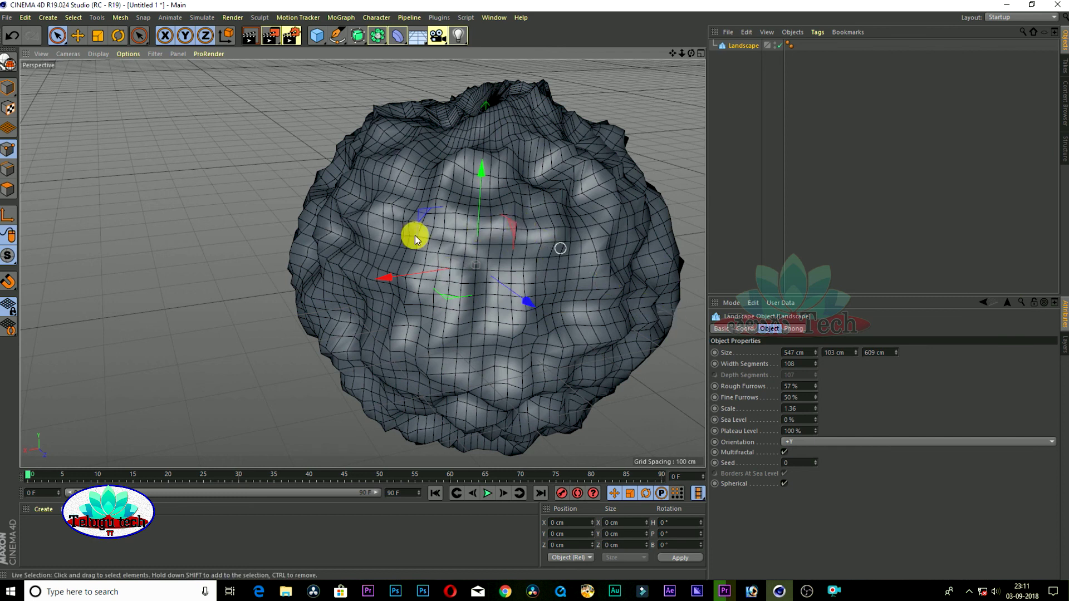
{"action": "left_click", "coordinate": [744, 45]}
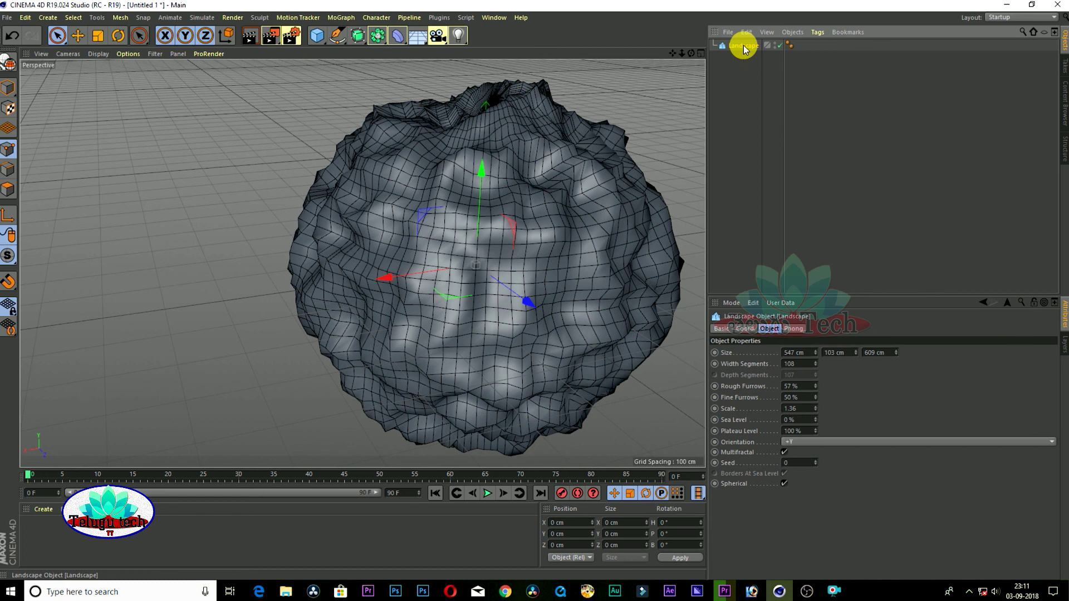
{"action": "key", "text": "Delete"}
Step: Add a Relief object and load a jpg image as its texture
{"action": "left_click", "coordinate": [318, 37]}
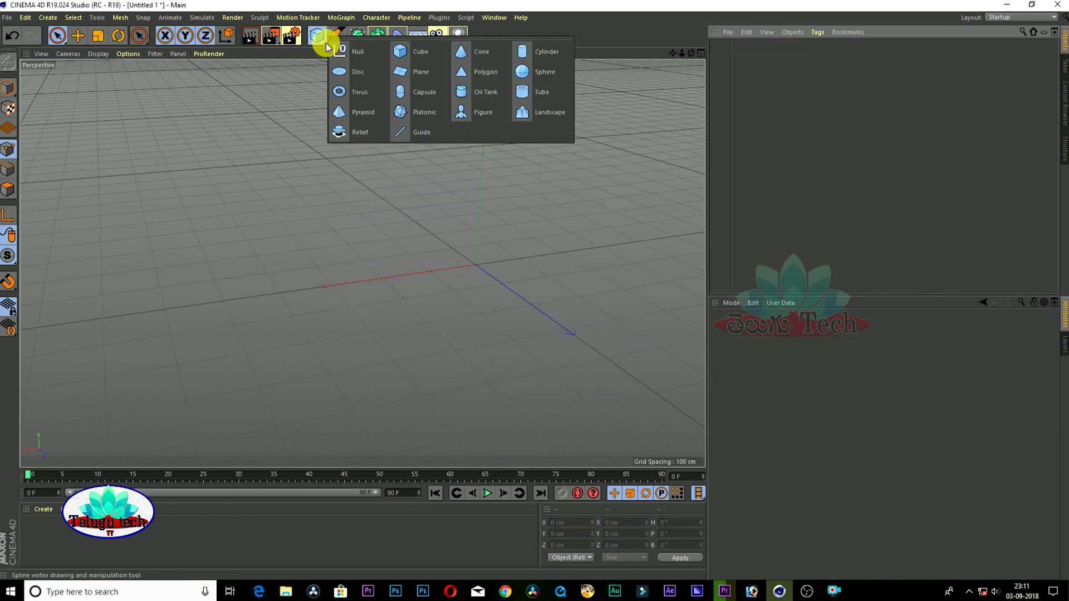
{"action": "left_click", "coordinate": [360, 134]}
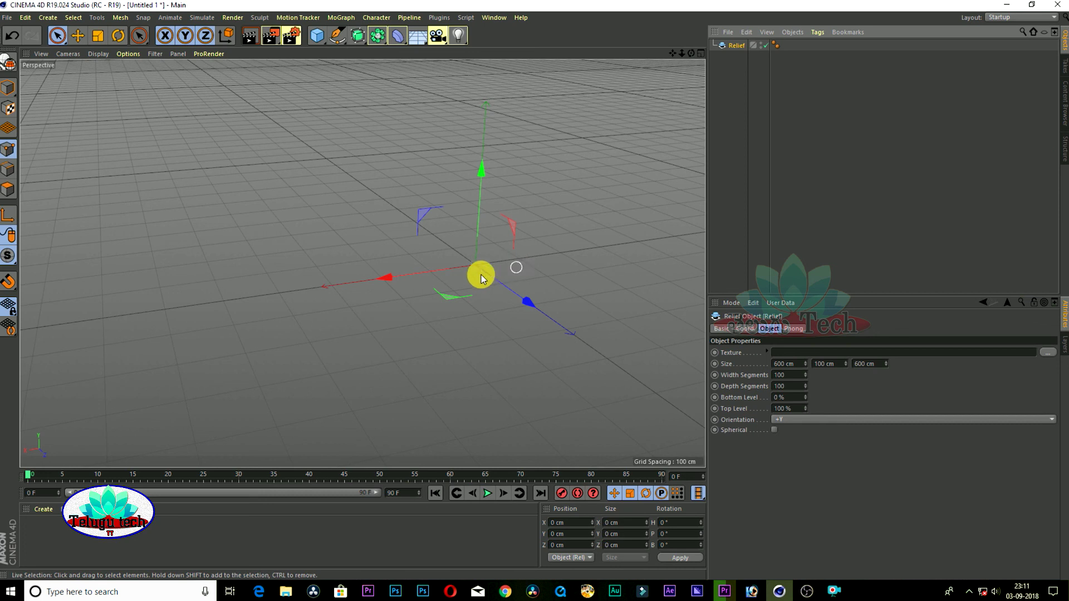
{"action": "left_click", "coordinate": [1049, 353]}
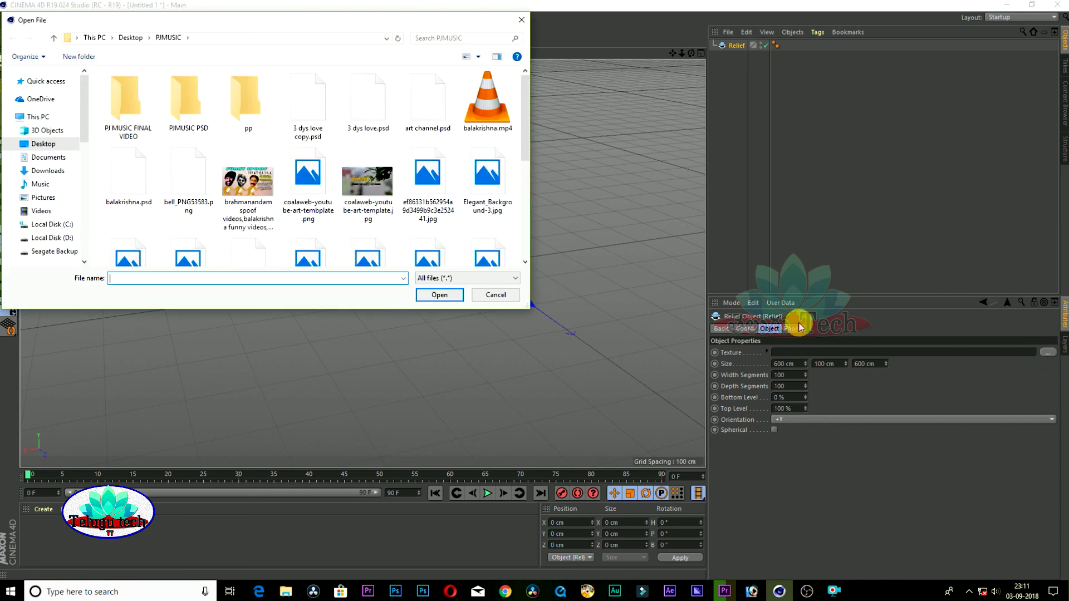
{"action": "left_click", "coordinate": [427, 181]}
{"action": "left_click", "coordinate": [438, 294]}
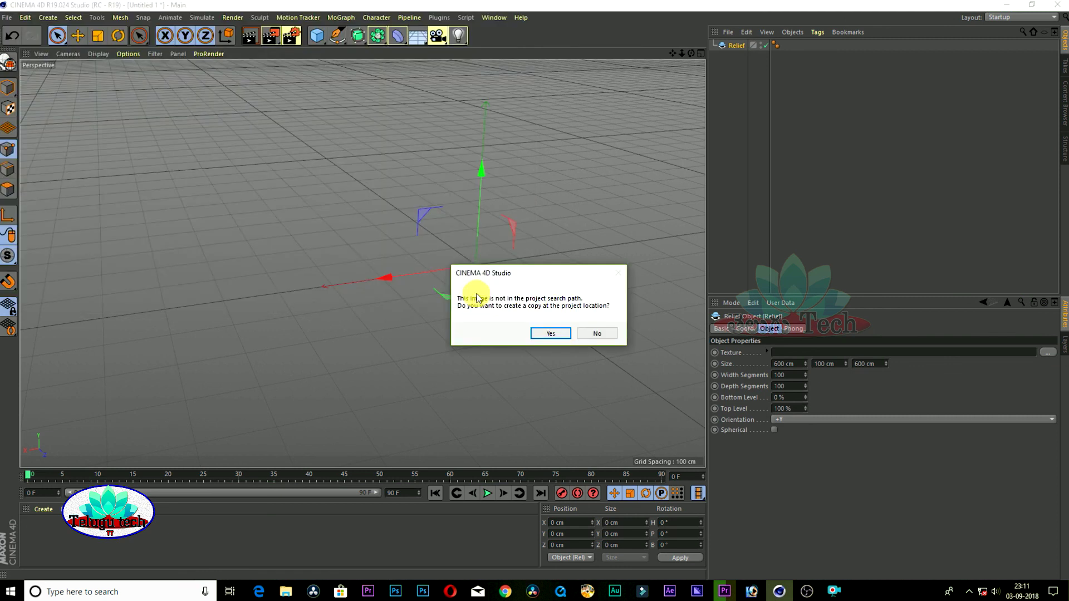
{"action": "left_click", "coordinate": [546, 333]}
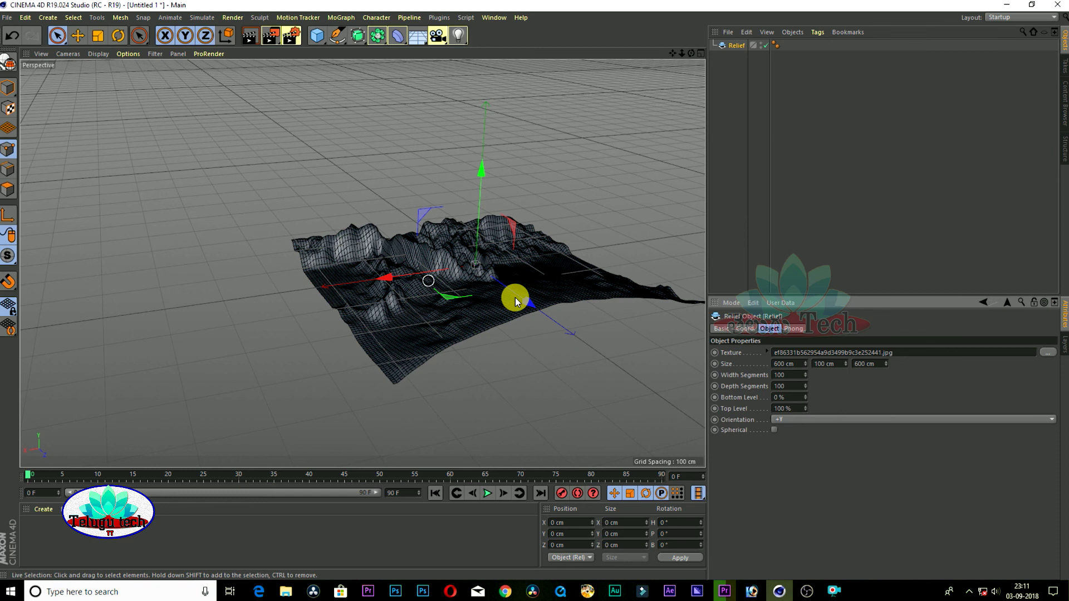
Step: Reduce the relief's Size X to 590 cm and test its top level
{"action": "left_click_drag", "start_coordinate": [602, 323], "coordinate": [499, 340], "text": "alt"}
{"action": "scroll", "coordinate": [499, 339], "scroll_direction": "up", "scroll_amount": 3}
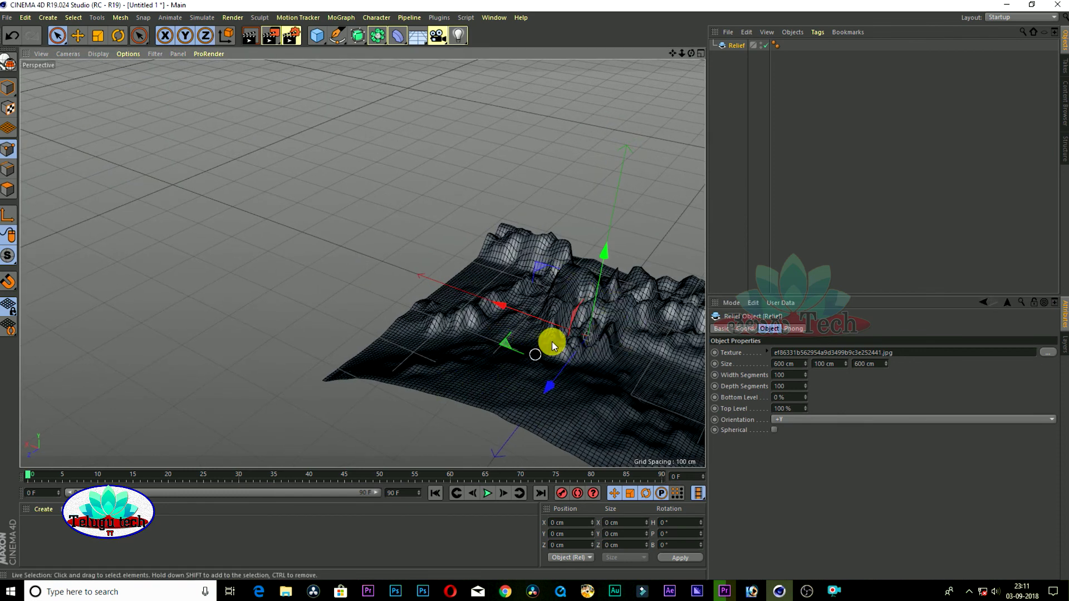
{"action": "left_click", "coordinate": [804, 366]}
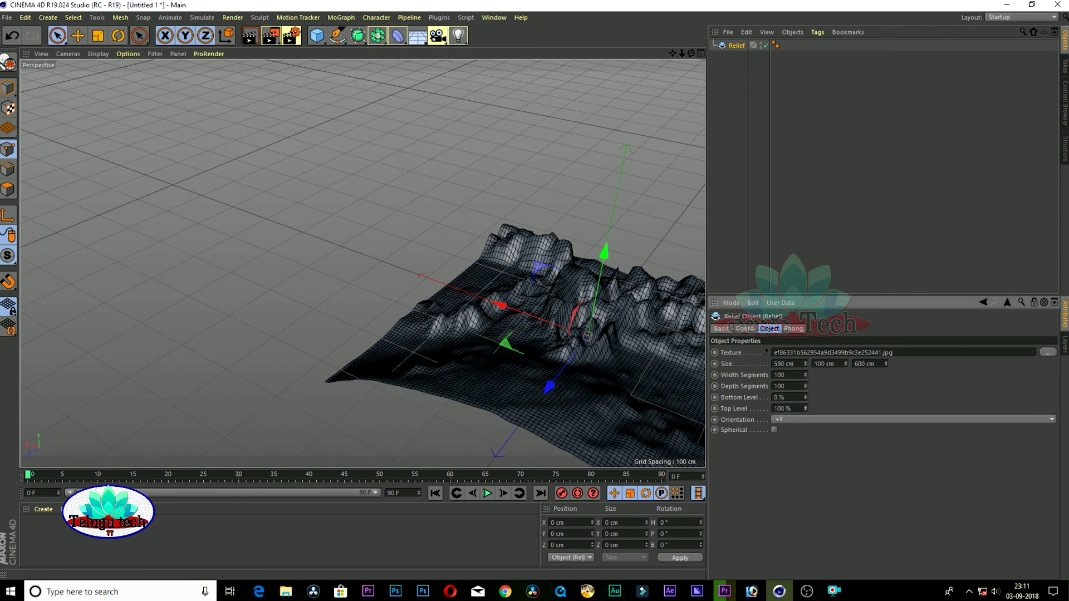
{"action": "left_click_drag", "start_coordinate": [806, 408], "coordinate": [676, 419]}
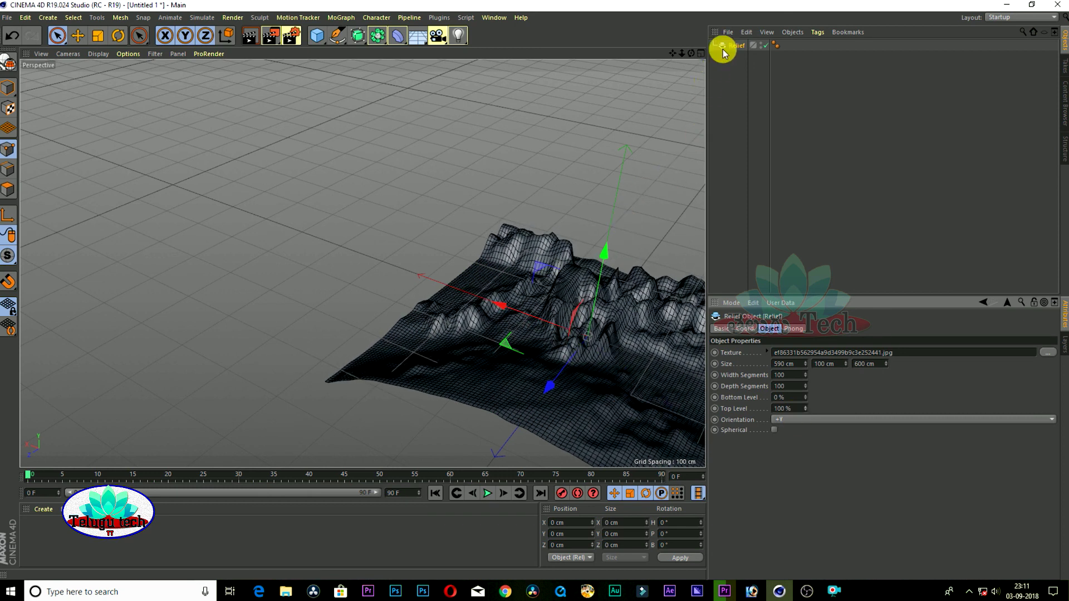
Step: Delete the relief and add a Guide object
{"action": "key", "text": "Delete"}
{"action": "left_click", "coordinate": [317, 35]}
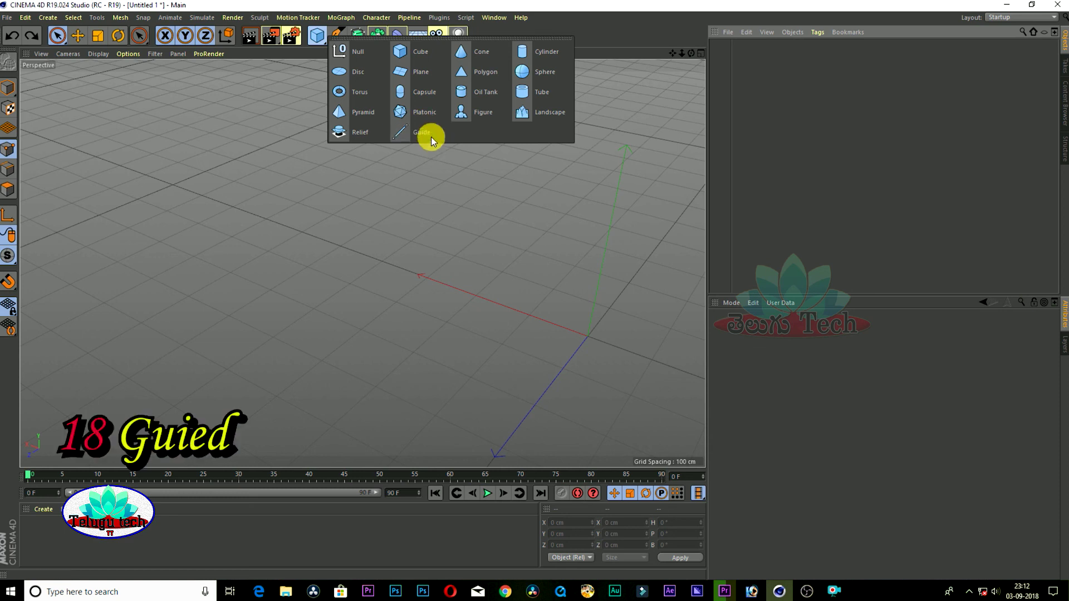
{"action": "left_click", "coordinate": [429, 136]}
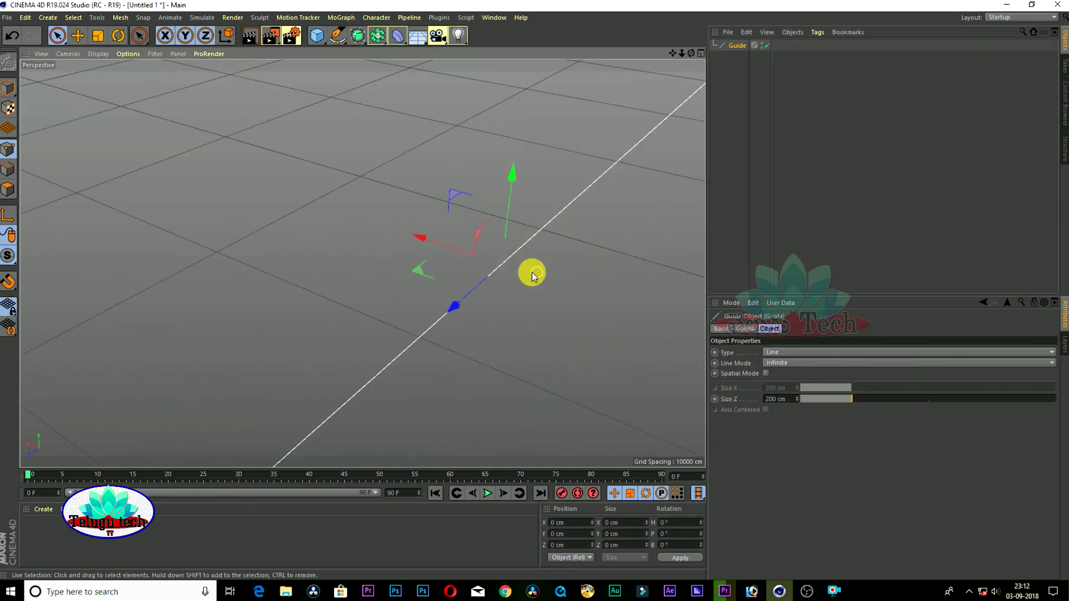
Step: Move the guide along its axes to reposition it in the scene
{"action": "left_click_drag", "start_coordinate": [482, 280], "coordinate": [285, 174]}
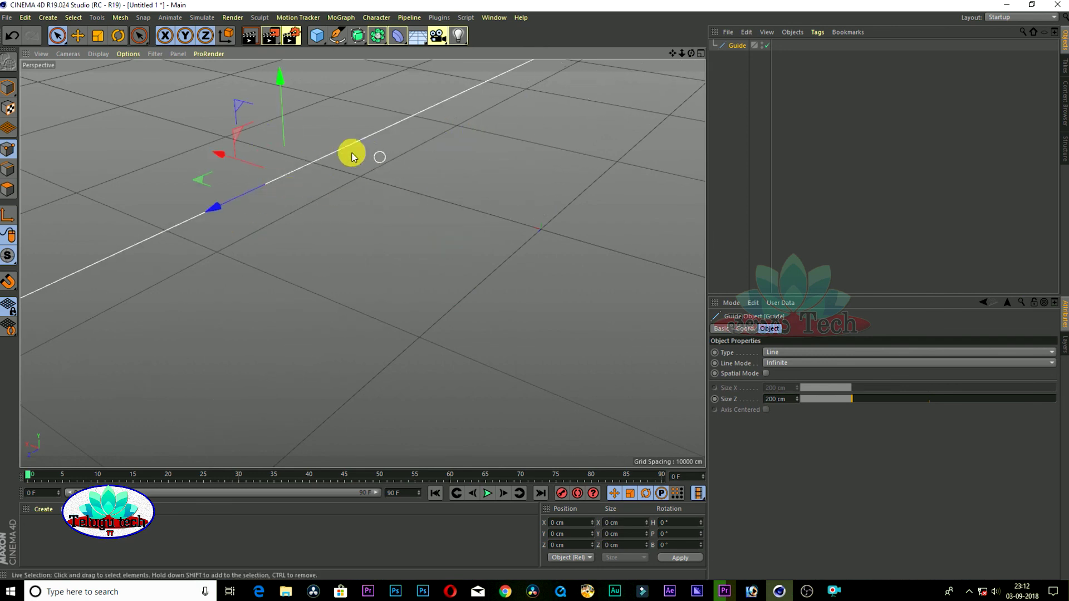
{"action": "left_click_drag", "start_coordinate": [219, 157], "coordinate": [496, 191]}
{"action": "left_click_drag", "start_coordinate": [538, 162], "coordinate": [537, 125]}
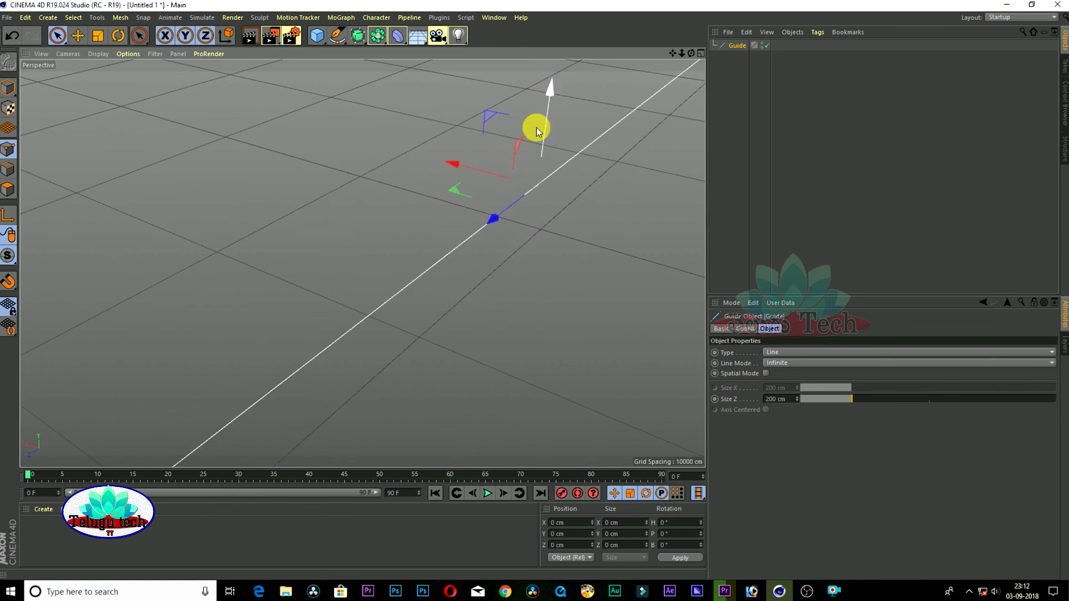
{"action": "left_click_drag", "start_coordinate": [433, 222], "coordinate": [564, 163]}
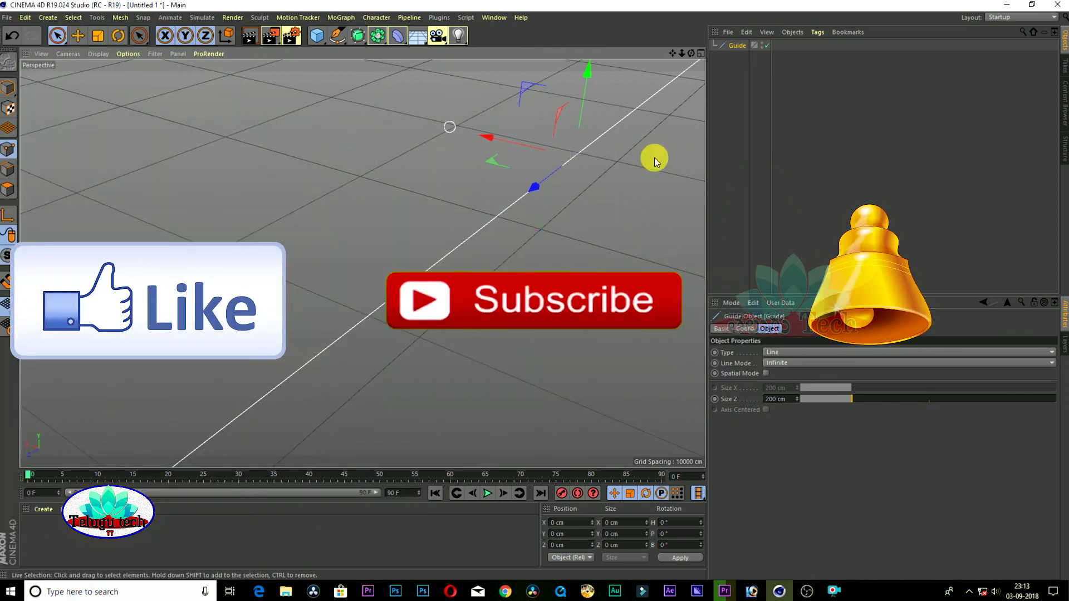
{"action": "left_click_drag", "start_coordinate": [585, 72], "coordinate": [490, 179]}
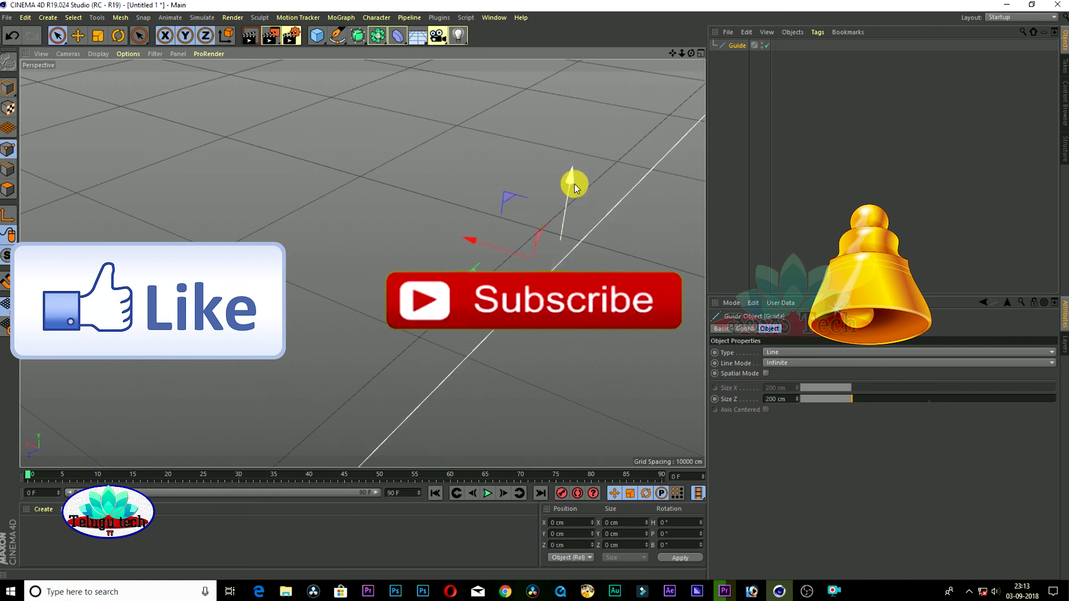
{"action": "left_click_drag", "start_coordinate": [571, 181], "coordinate": [606, 123]}
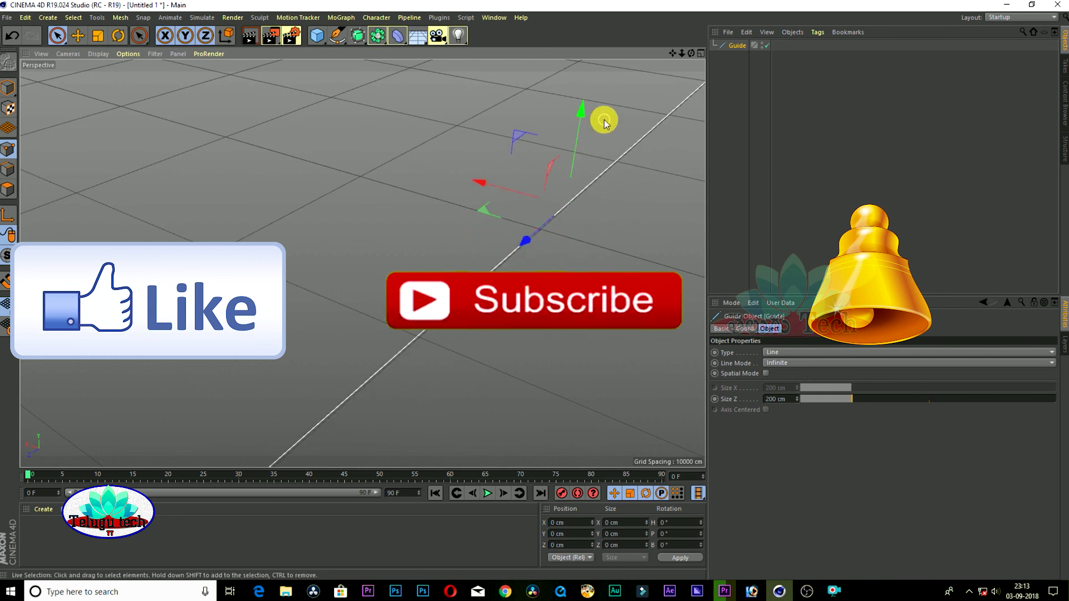